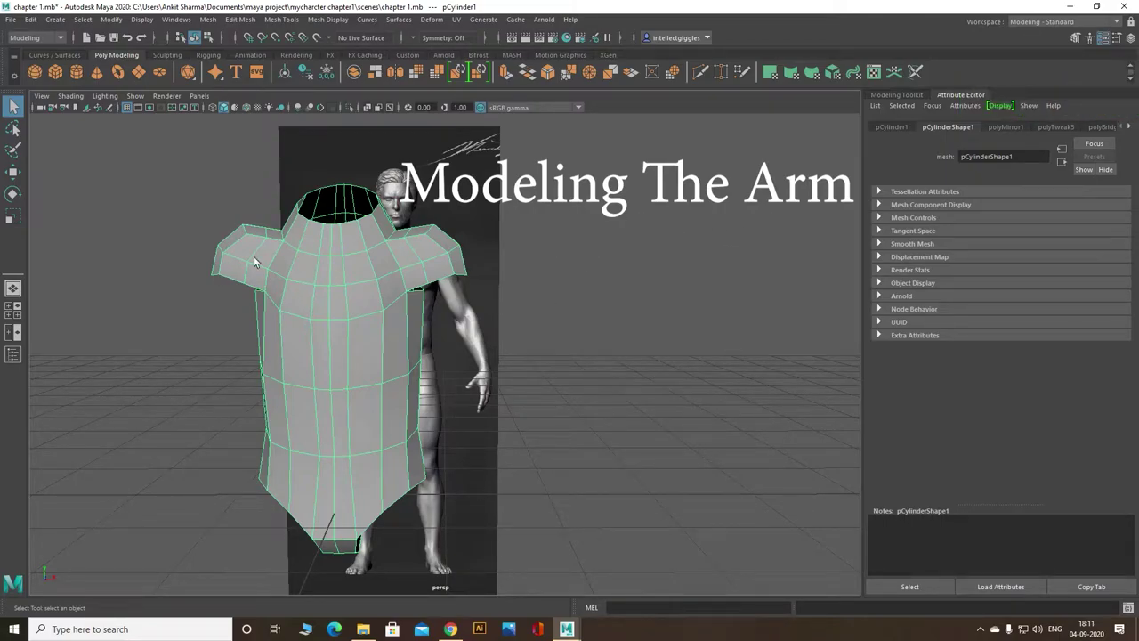
Step: Add a new polygon cylinder, pCylinder2, over the figure's hips and work in the front view alone
mouse_move(487, 290)
left_mouse_down("alt")
mouse_move(423, 281)
mouse_move(457, 294)
left_mouse_up("alt")
key("space")
left_click(349, 434)
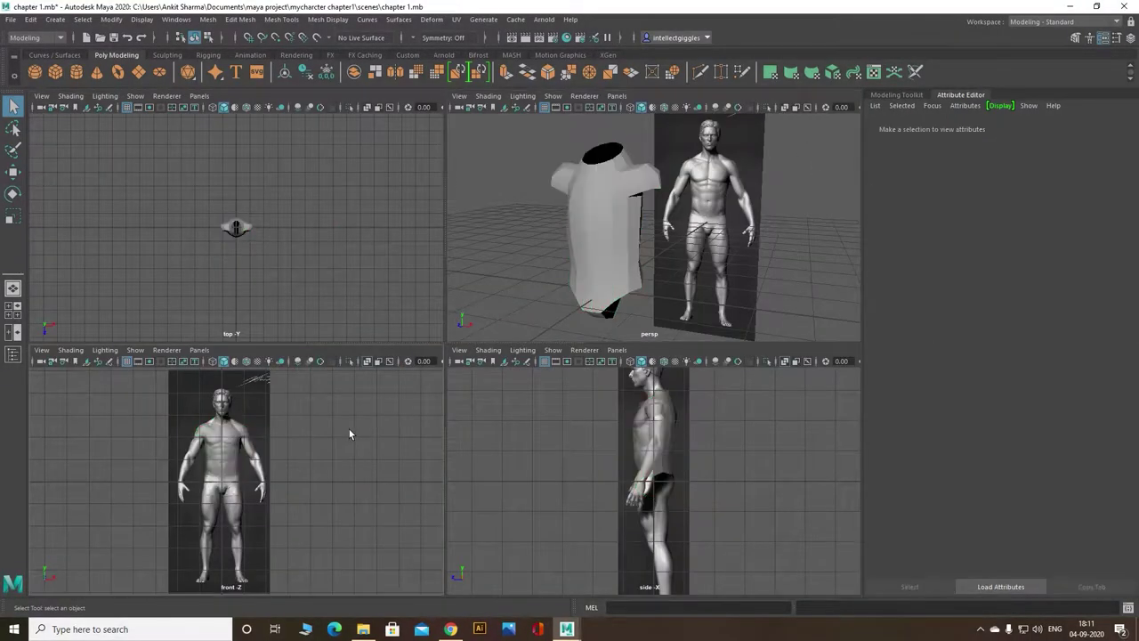
key("space")
key("ctrl+z")
key("ctrl+z")
key("ctrl+z")
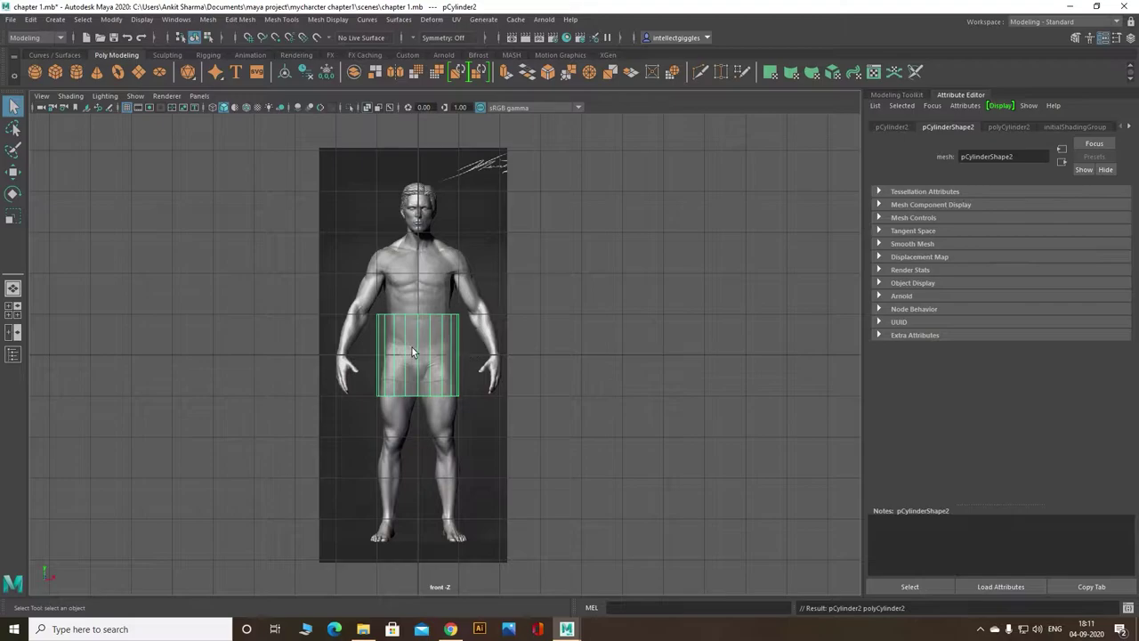
Step: Move pCylinder2 up beside the figure's left shoulder and tilt it about 28° along the upper arm
key("w")
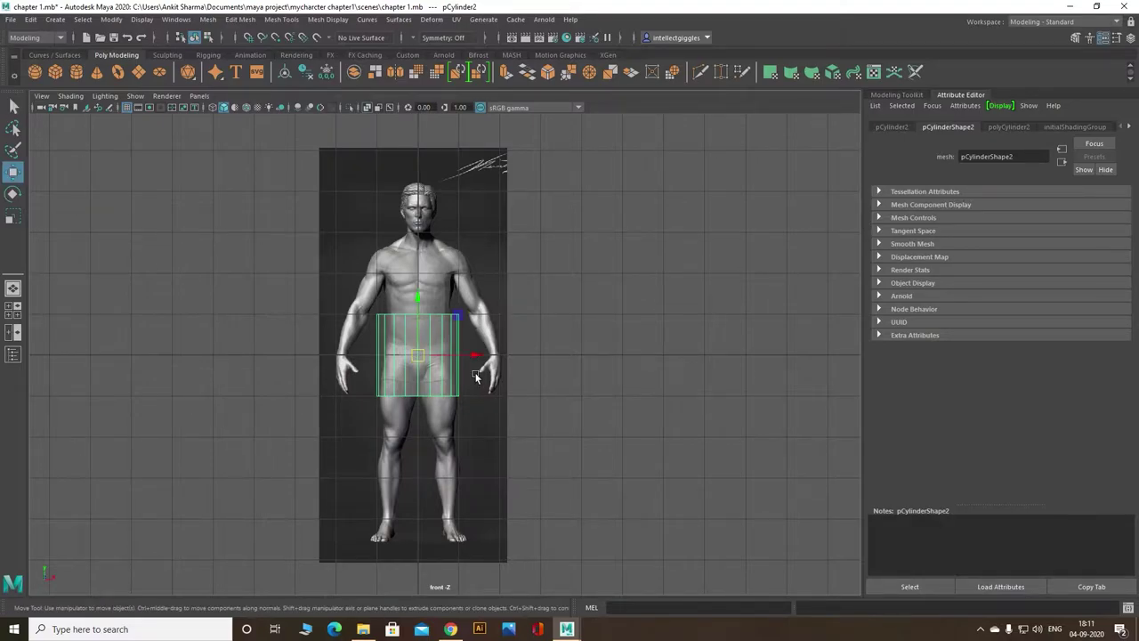
left_click_drag(476, 356, 538, 358)
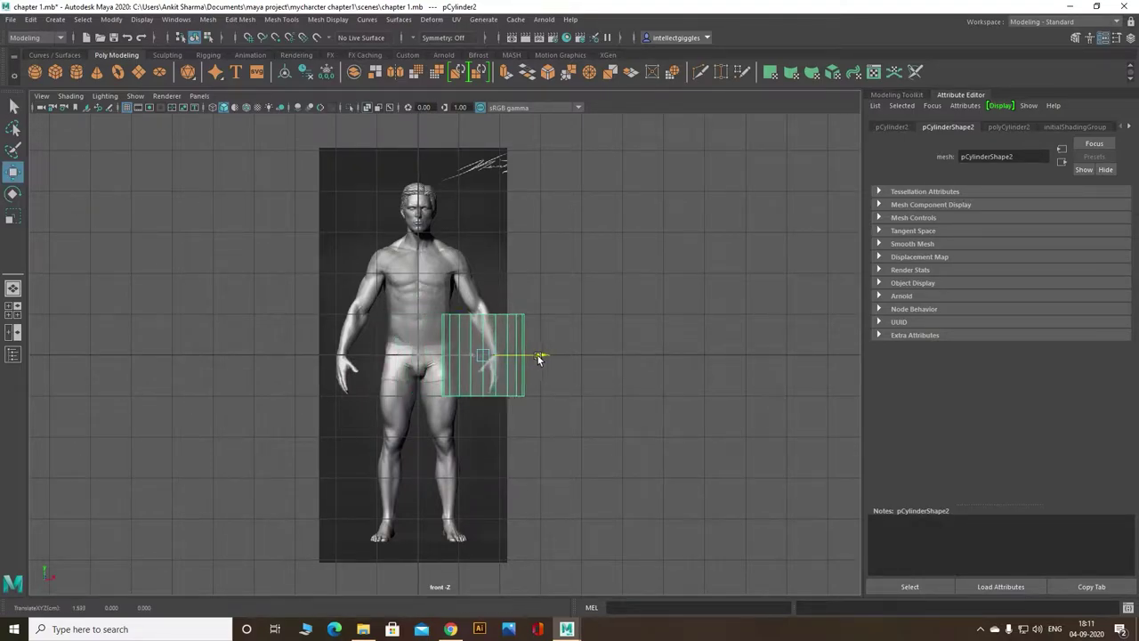
left_click_drag(488, 326, 489, 300)
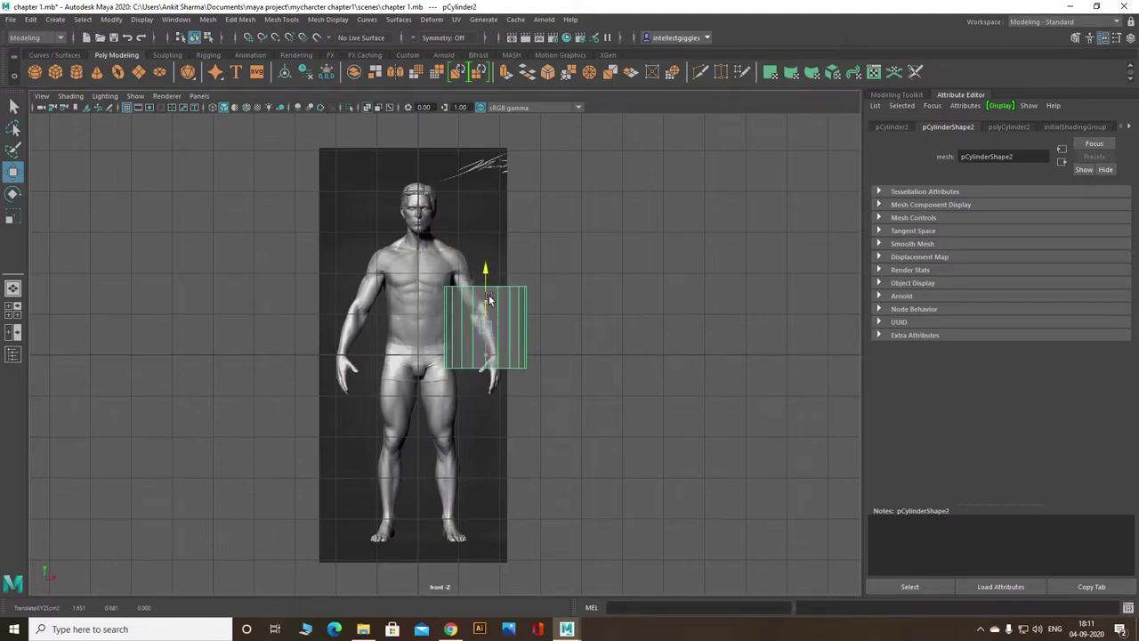
left_click(13, 193)
left_click_drag(440, 297, 425, 323)
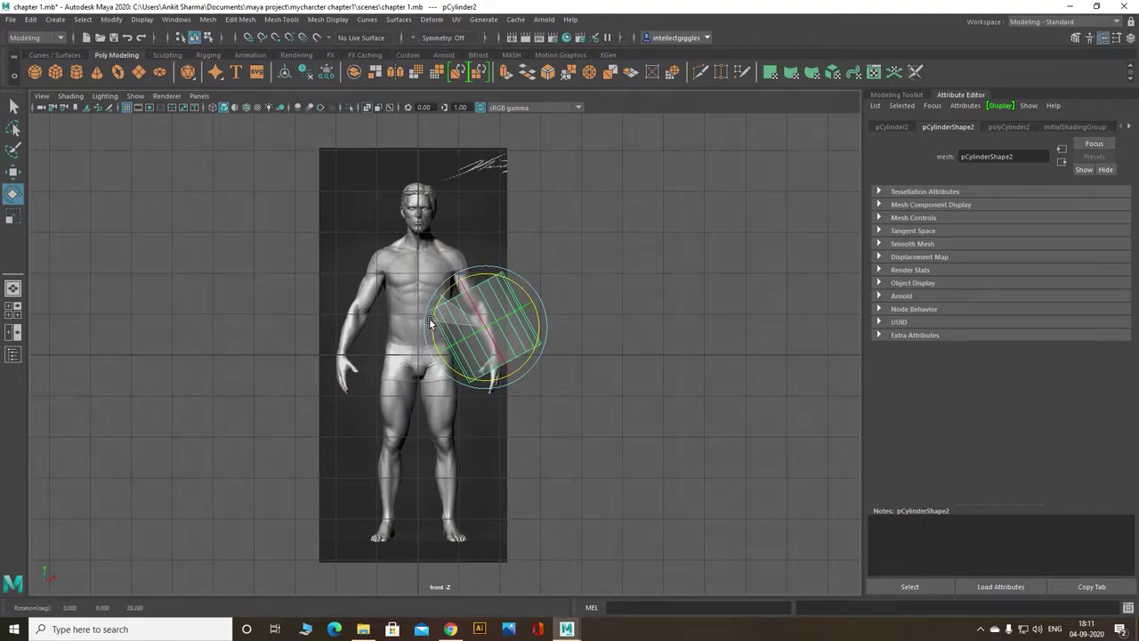
left_click_drag(428, 318, 429, 318)
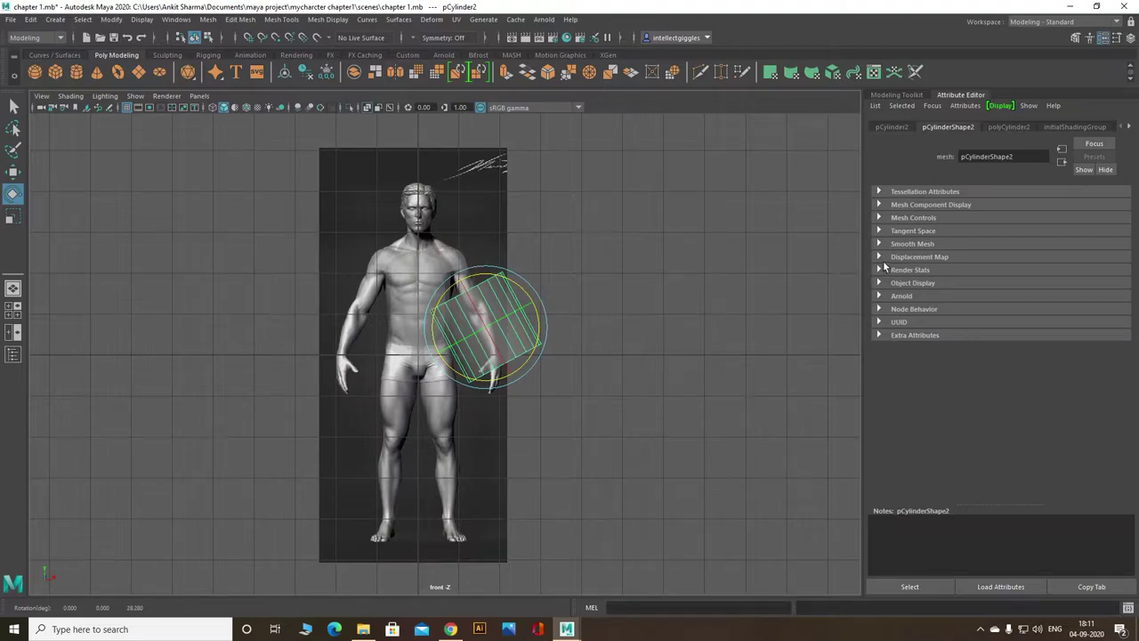
Step: In the polyCylinder2 settings, set Subdivisions Axis to 8 and Radius to 0.235
left_click(995, 129)
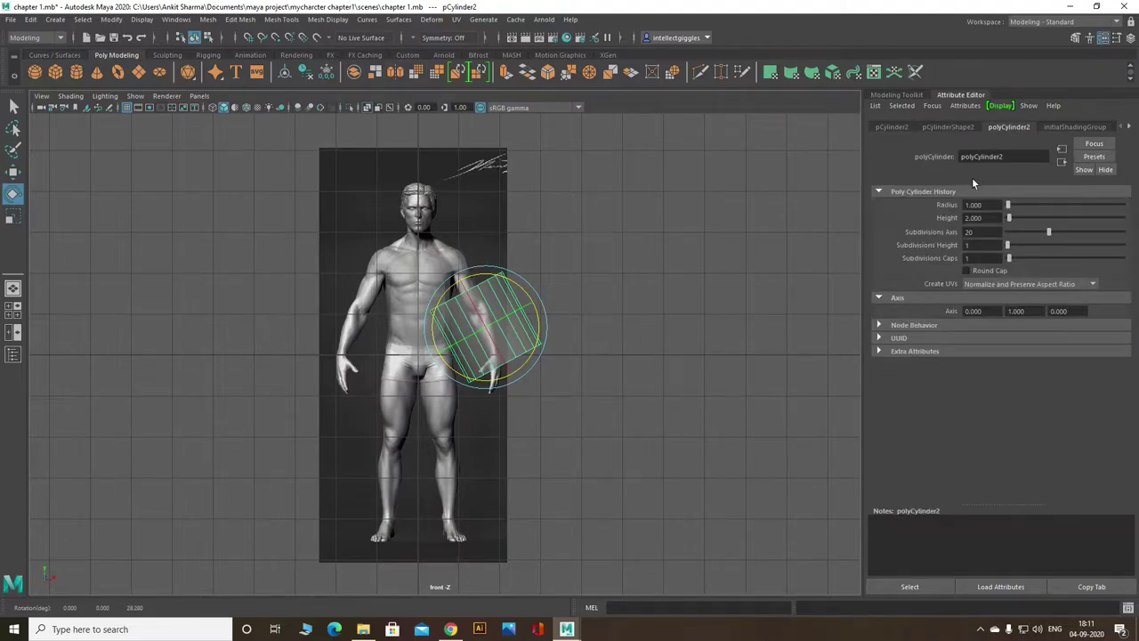
double_click(975, 232)
type("8")
key("Return")
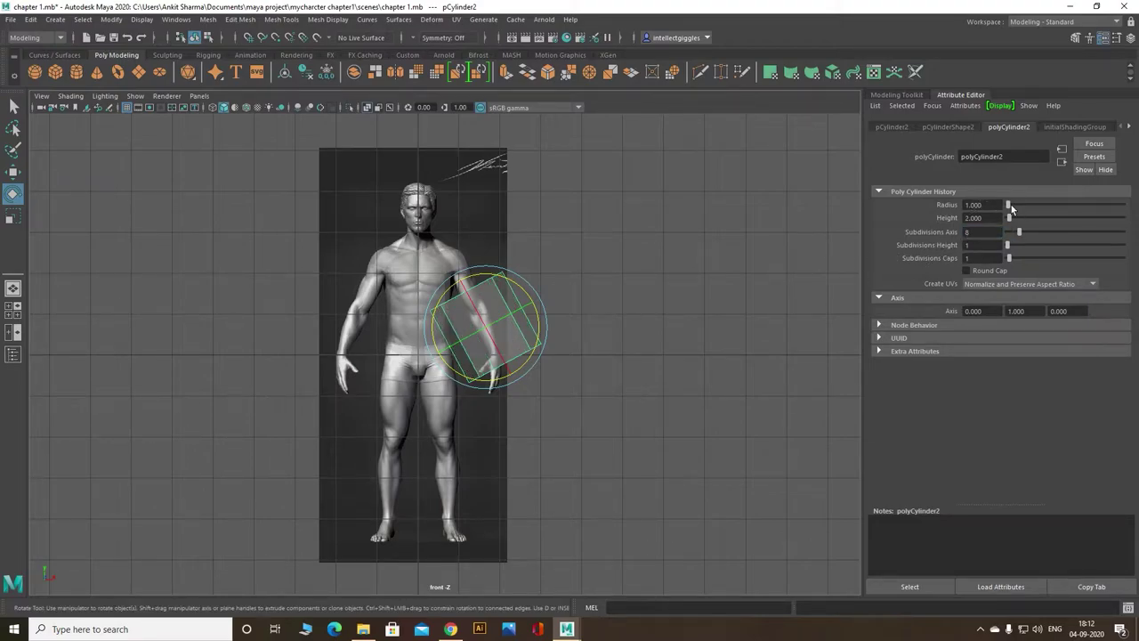
left_click_drag(1011, 205, 1007, 205)
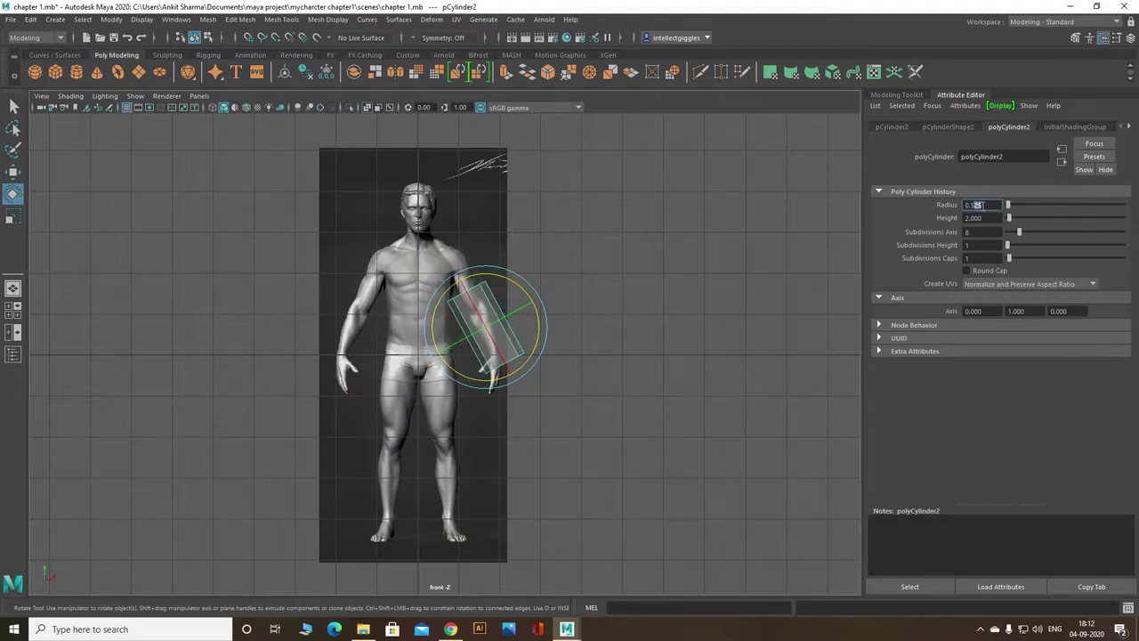
left_click_drag(972, 205, 967, 205)
left_click_drag(975, 204, 955, 205, "ctrl")
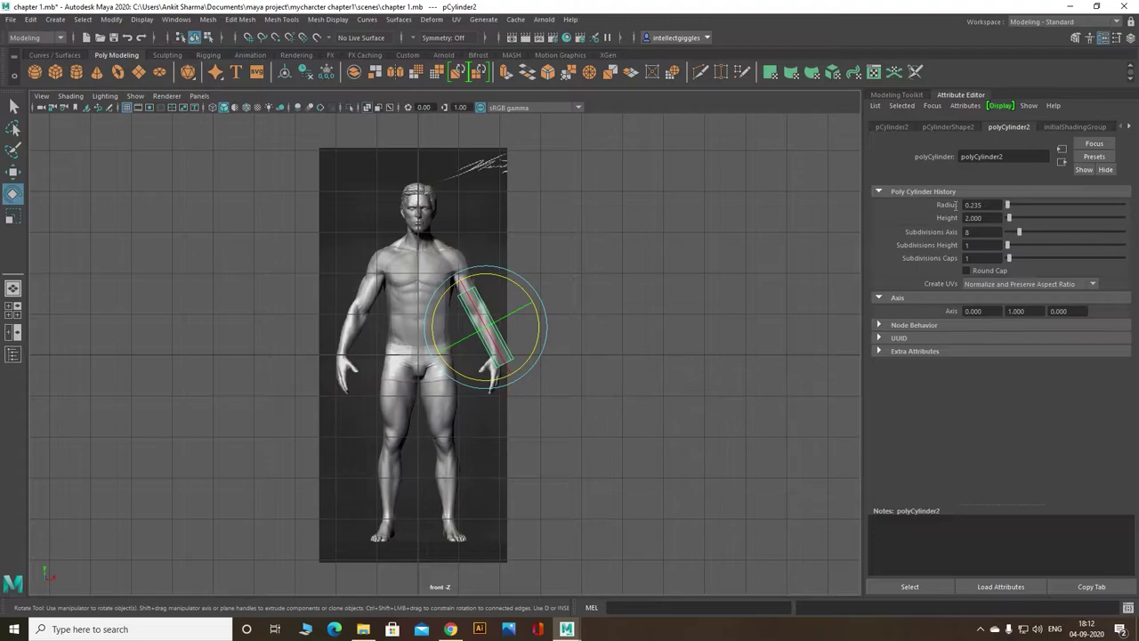
Step: Move the cylinder up and sideways until it sits on the upper arm
scroll(470, 321, "up", 2)
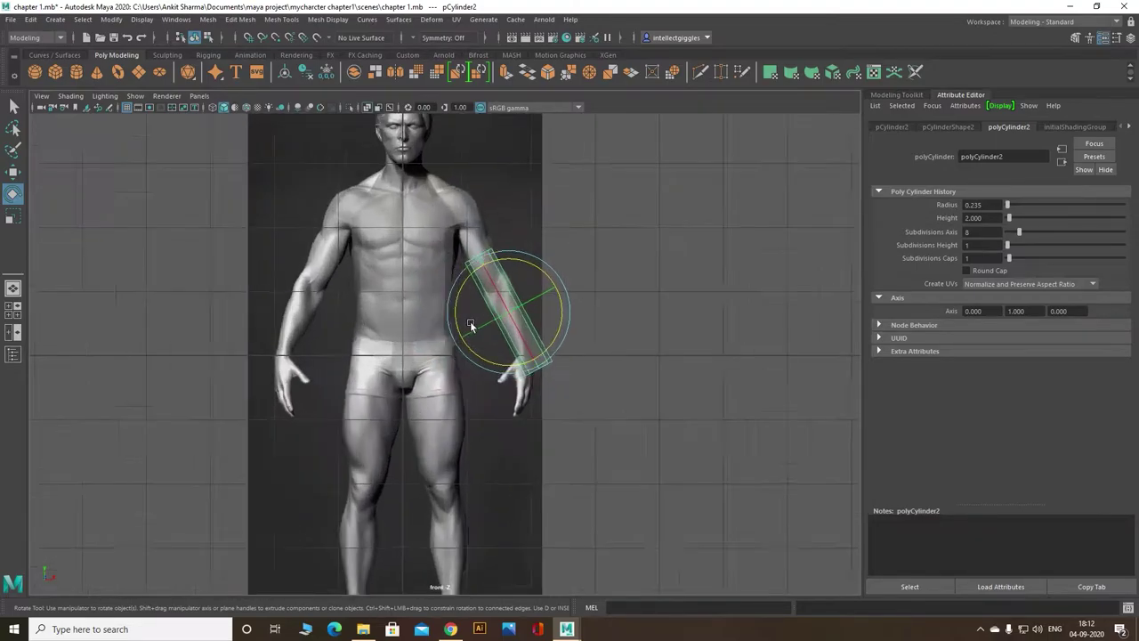
scroll(499, 293, "up", 2)
scroll(539, 257, "up", 2)
scroll(617, 242, "down", 3)
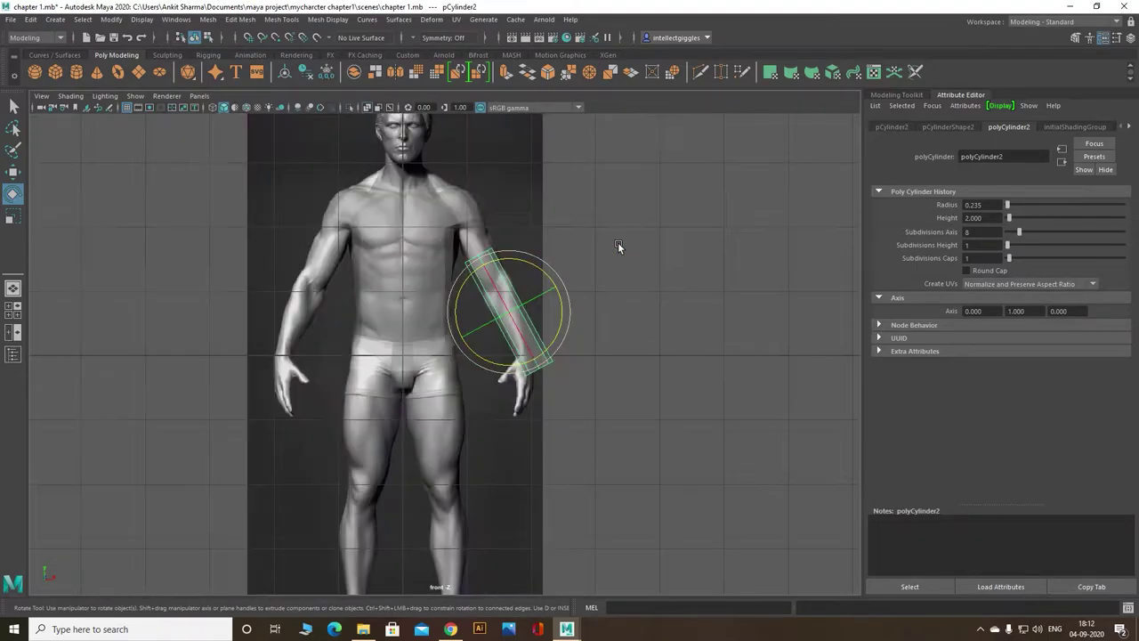
left_click(13, 171)
left_click_drag(513, 266, 513, 243)
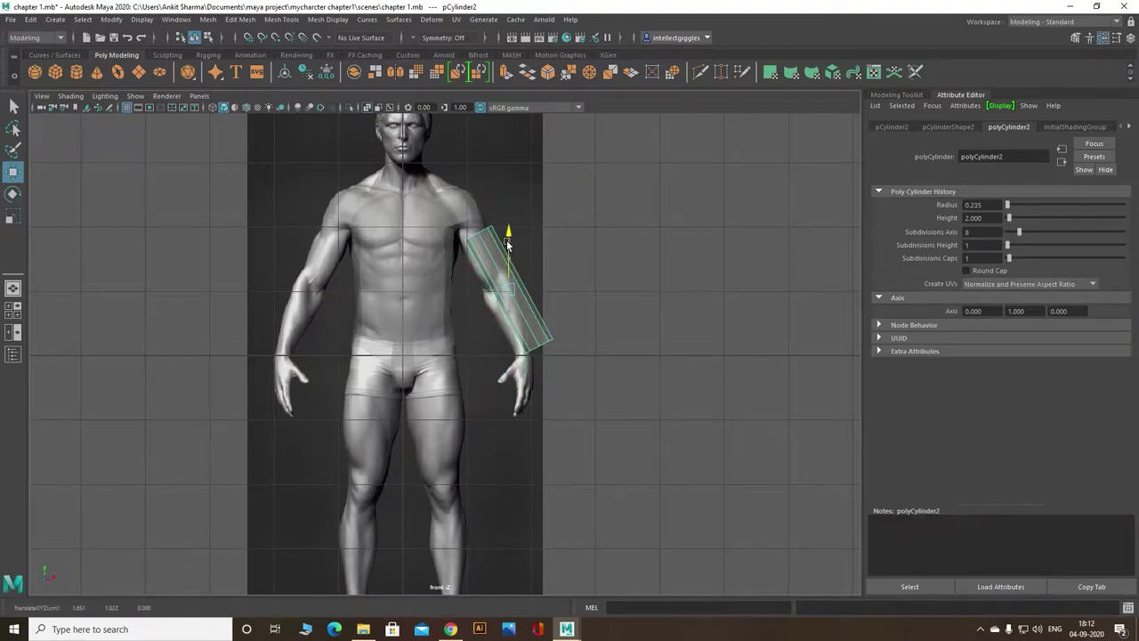
left_click_drag(540, 290, 532, 290)
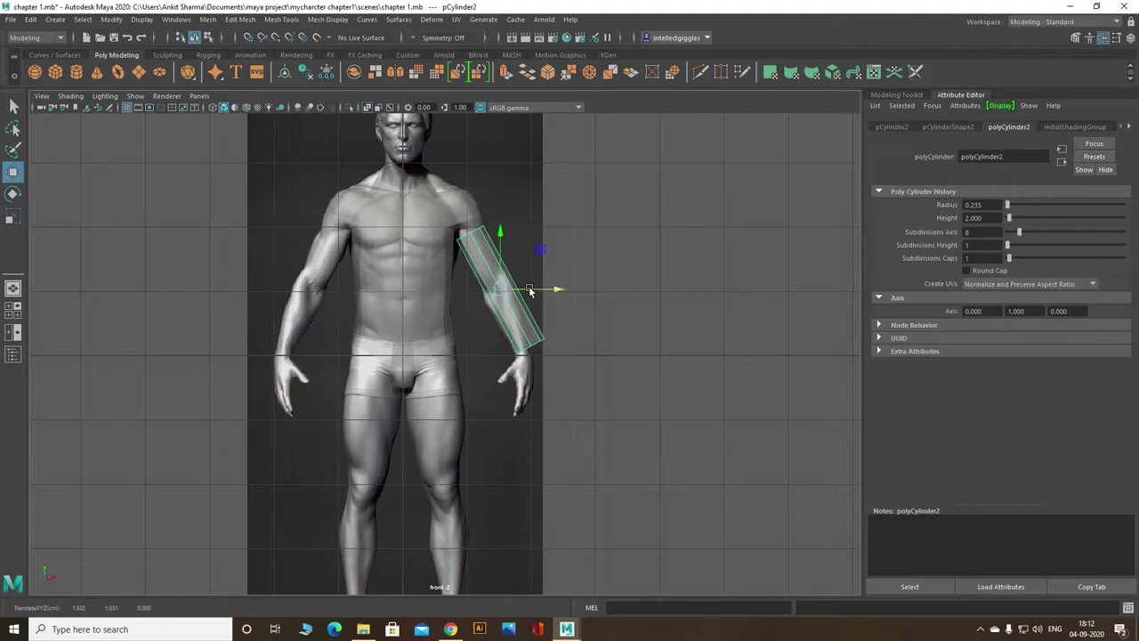
left_click_drag(503, 246, 503, 238)
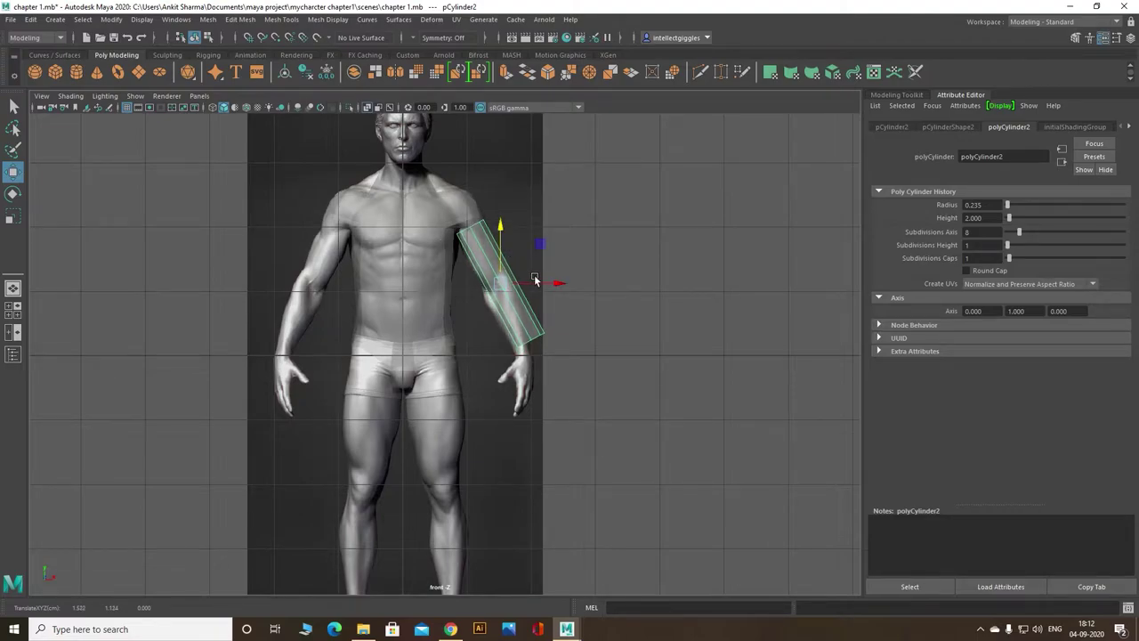
left_click_drag(543, 285, 537, 285)
left_click_drag(491, 240, 491, 248)
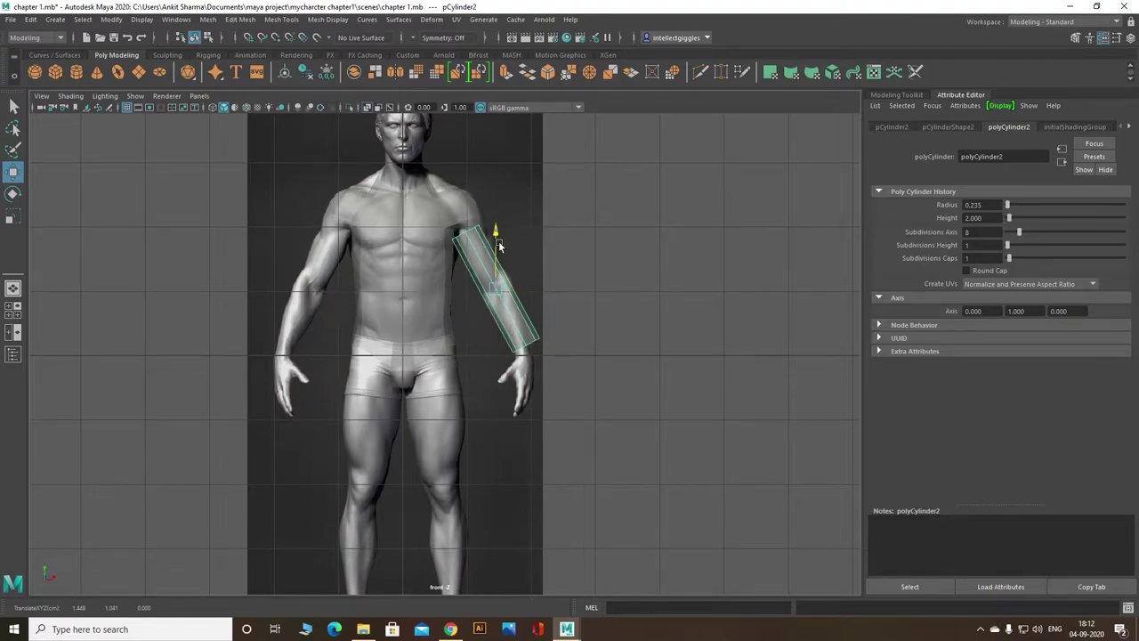
left_click(529, 290)
left_click_drag(529, 290, 547, 289)
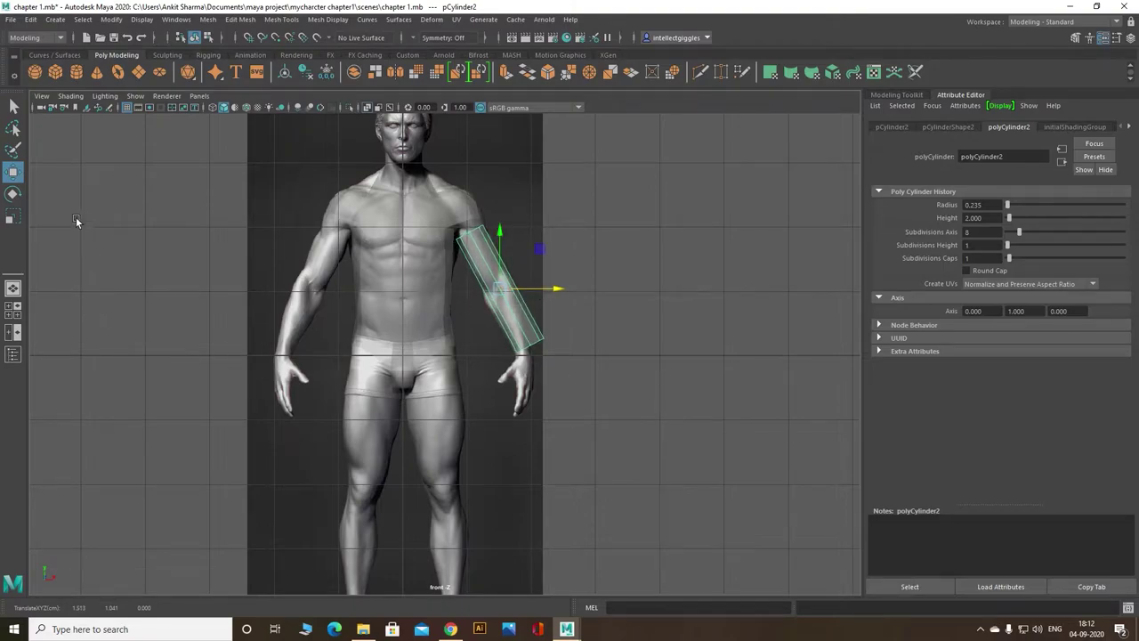
Step: Re-tilt the cylinder to about 25.7° and nudge it slightly left
left_click(13, 193)
left_click_drag(534, 344, 550, 301)
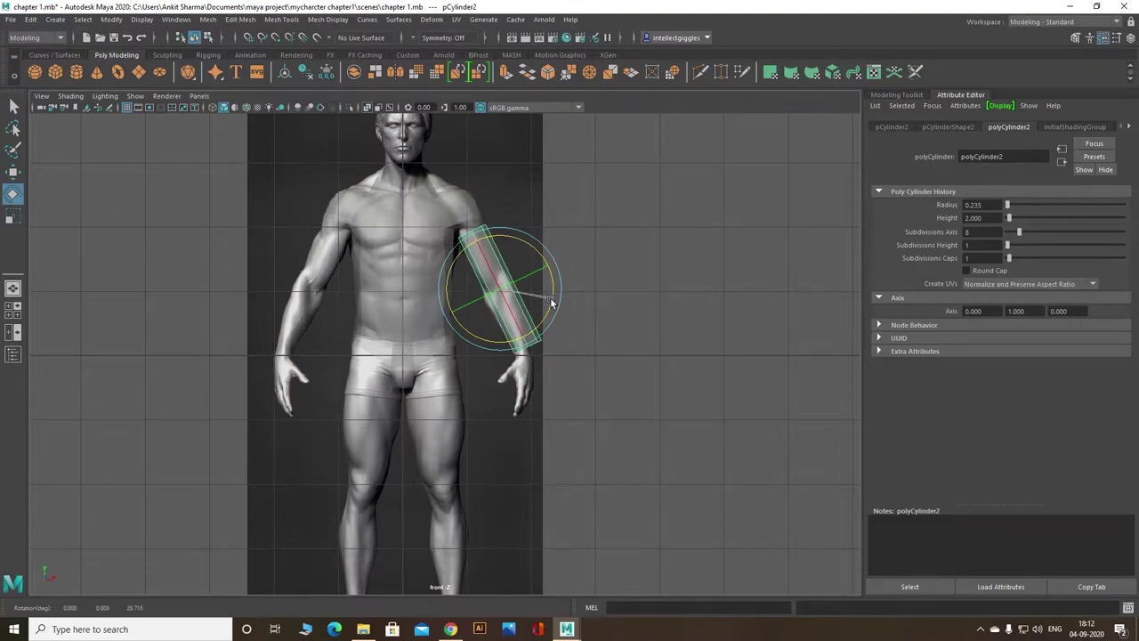
left_click(14, 171)
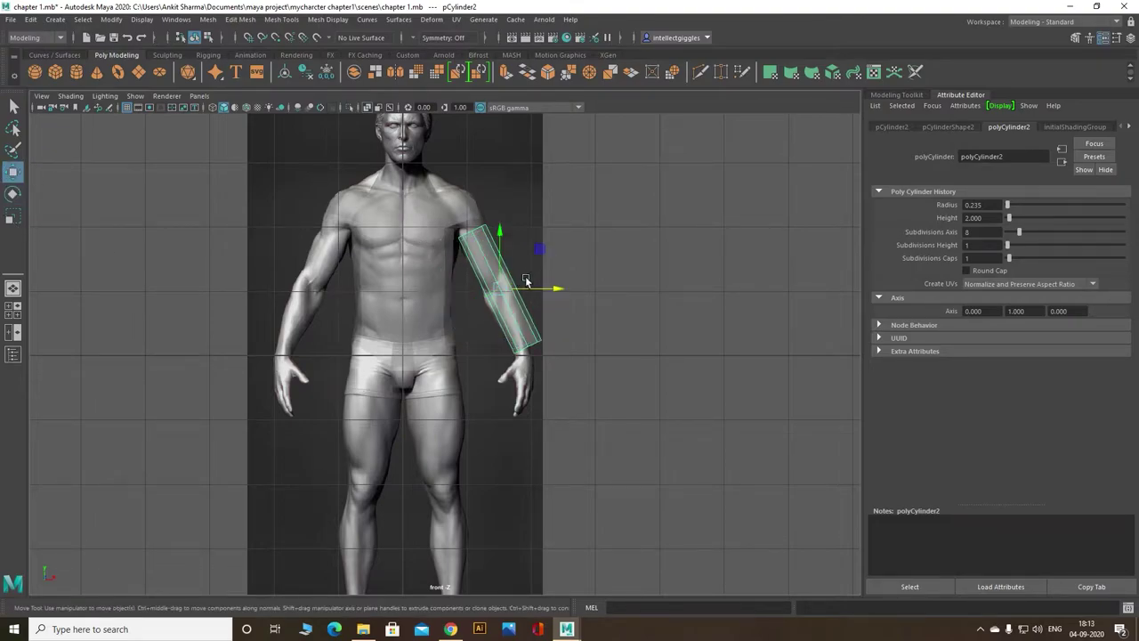
left_click_drag(527, 291, 525, 292)
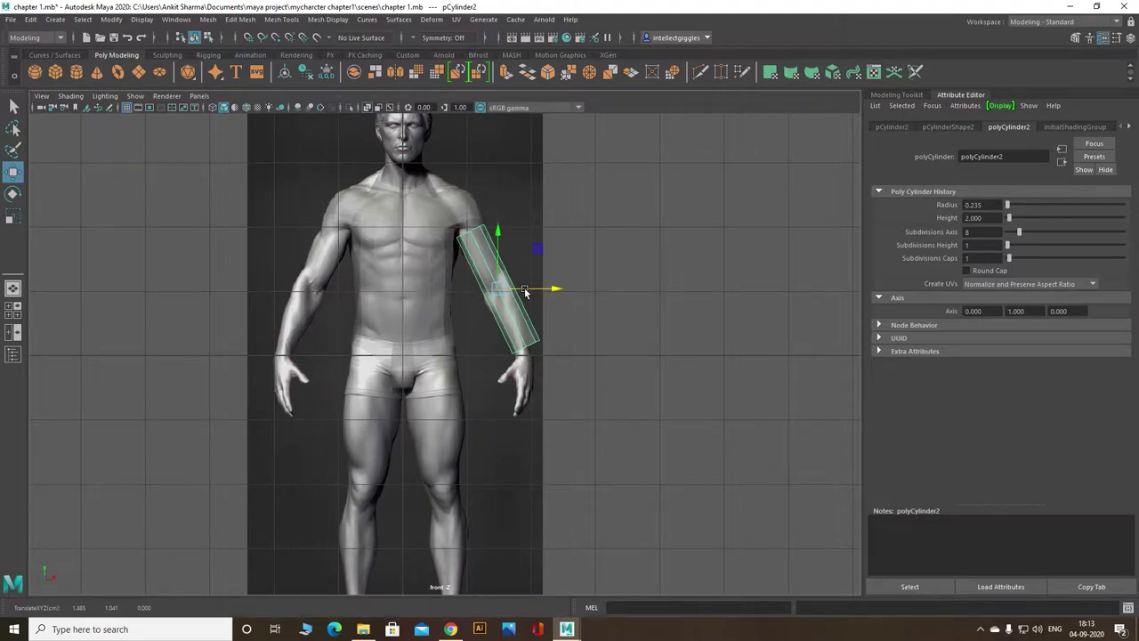
Step: Set the cylinder's Subdivisions Height to 5
scroll(524, 290, "up", 2)
scroll(515, 271, "up", 3)
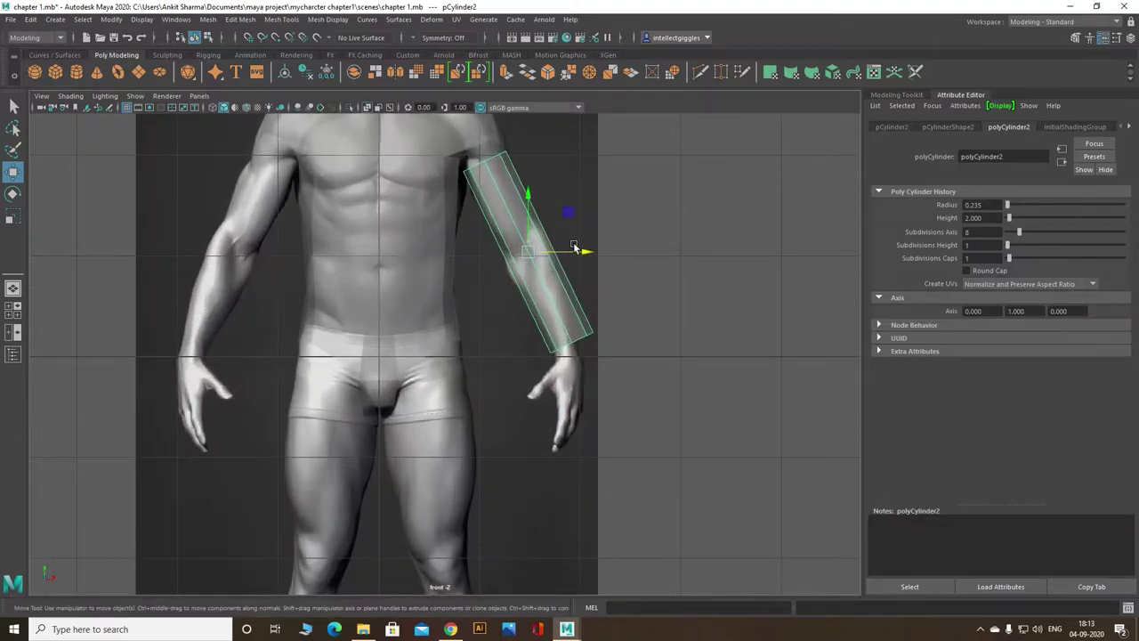
left_click(975, 244)
key("Return")
scroll(614, 244, "down", 3)
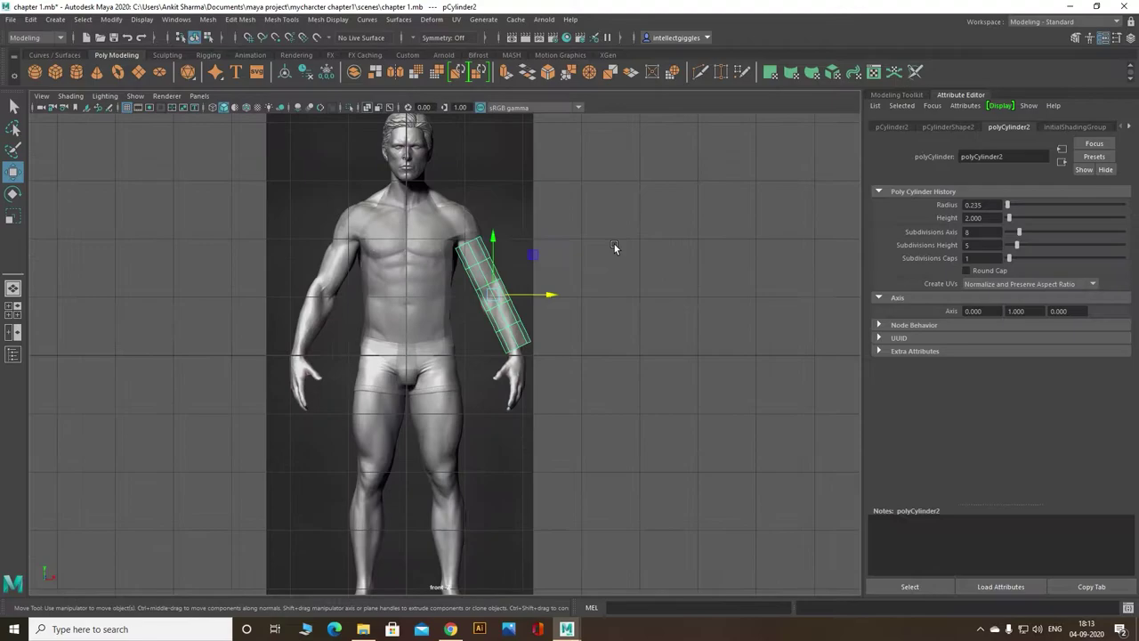
scroll(562, 212, "up", 1)
scroll(563, 210, "down", 3)
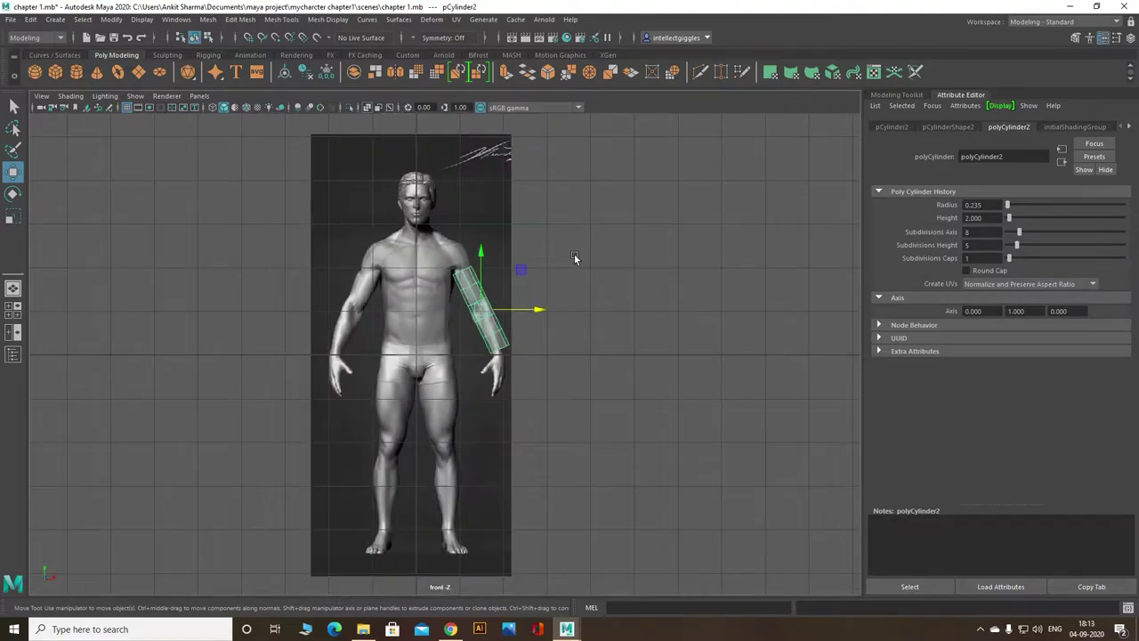
Step: In the side view, switch pCylinder2 to vertex mode and marquee-select its lower vertex rings
left_click_drag(575, 265, 562, 268, "alt")
key("space")
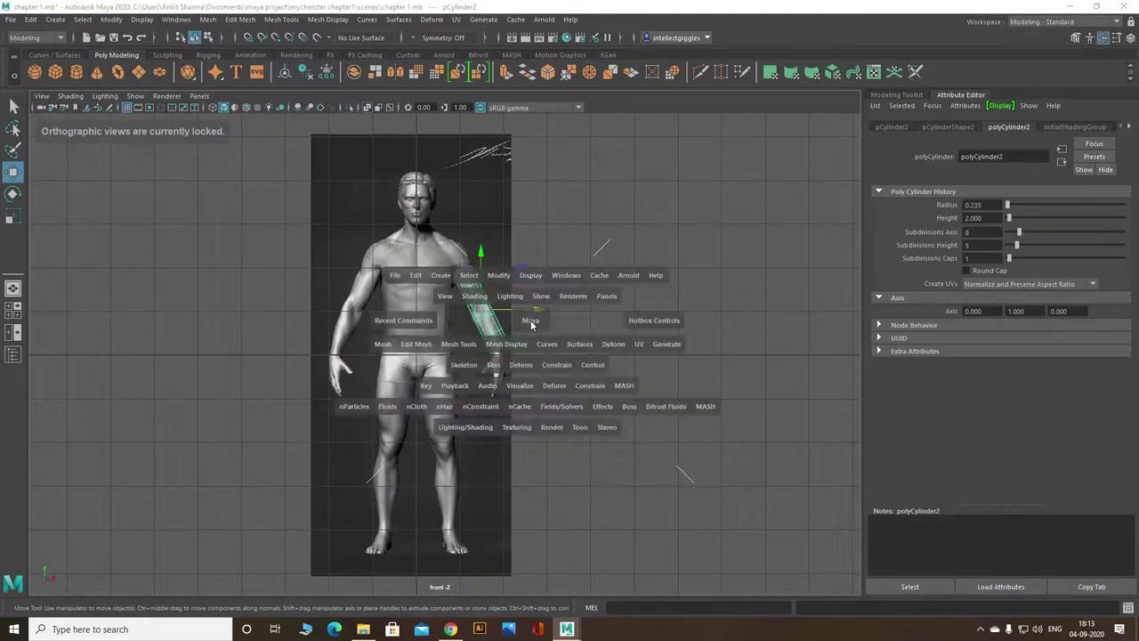
key("space")
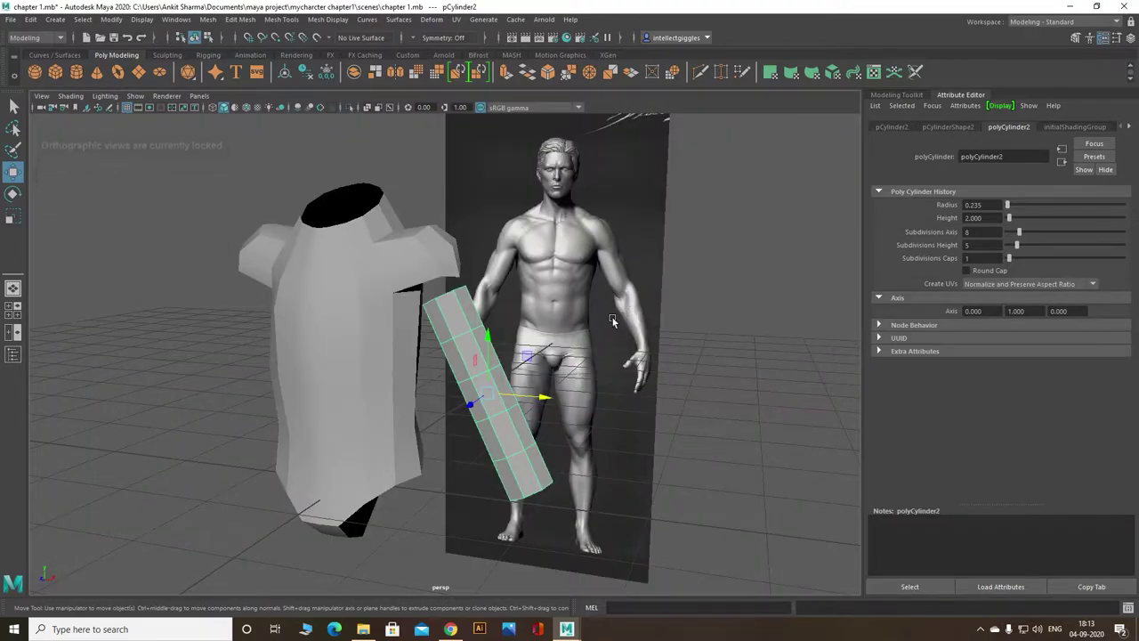
left_click_drag(608, 324, 590, 330, "alt")
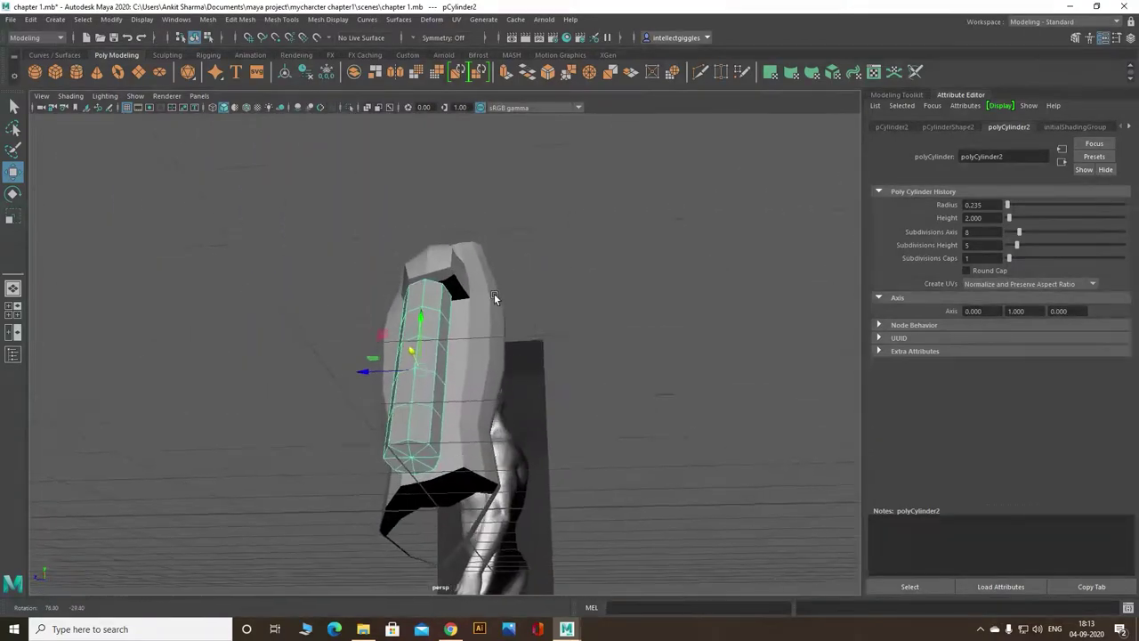
key("space")
key("space")
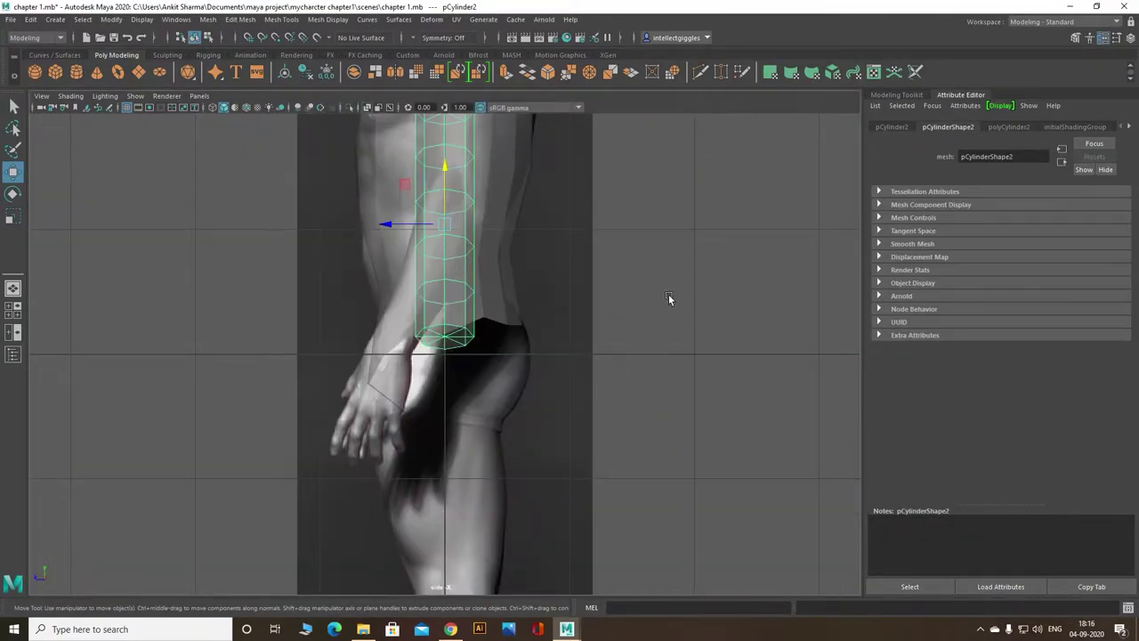
right_click_drag(669, 298, 618, 300)
mouse_move(498, 352)
left_mouse_down()
mouse_move(418, 230)
mouse_move(538, 328)
left_mouse_up()
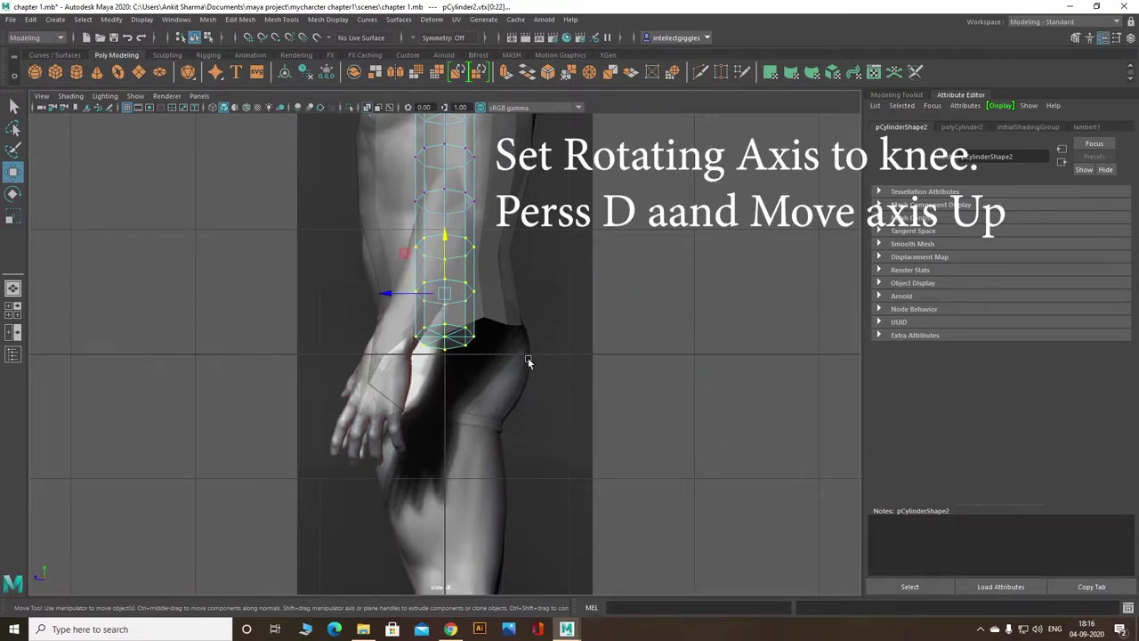
Step: Move the selection's pivot up to the elbow and bend the forearm forward in side view
key("d")
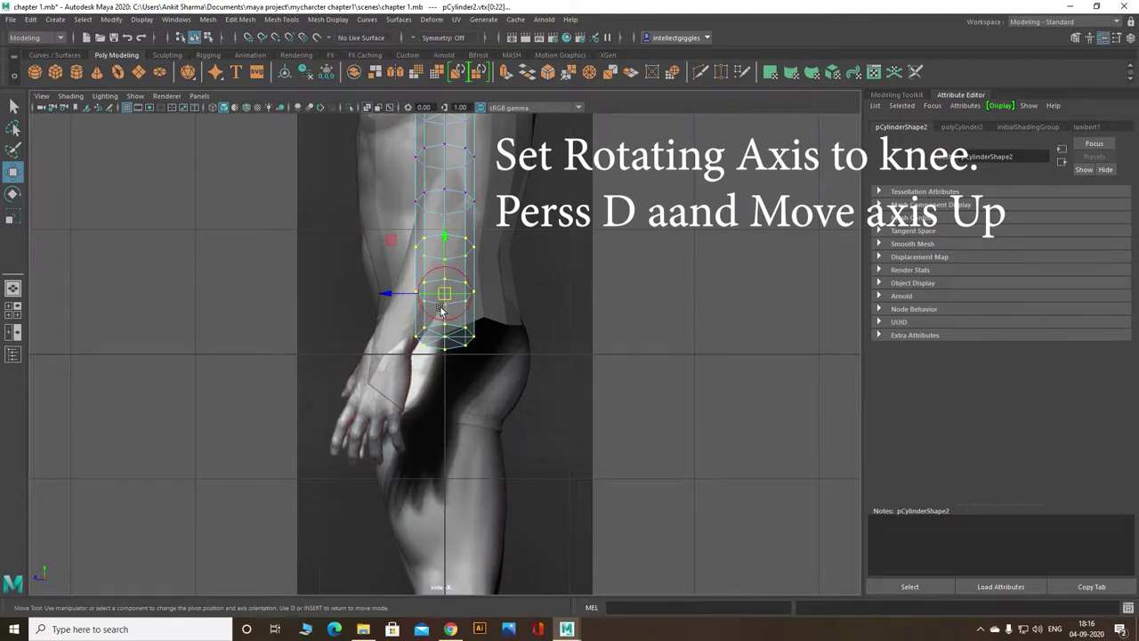
left_click_drag(442, 258, 454, 145)
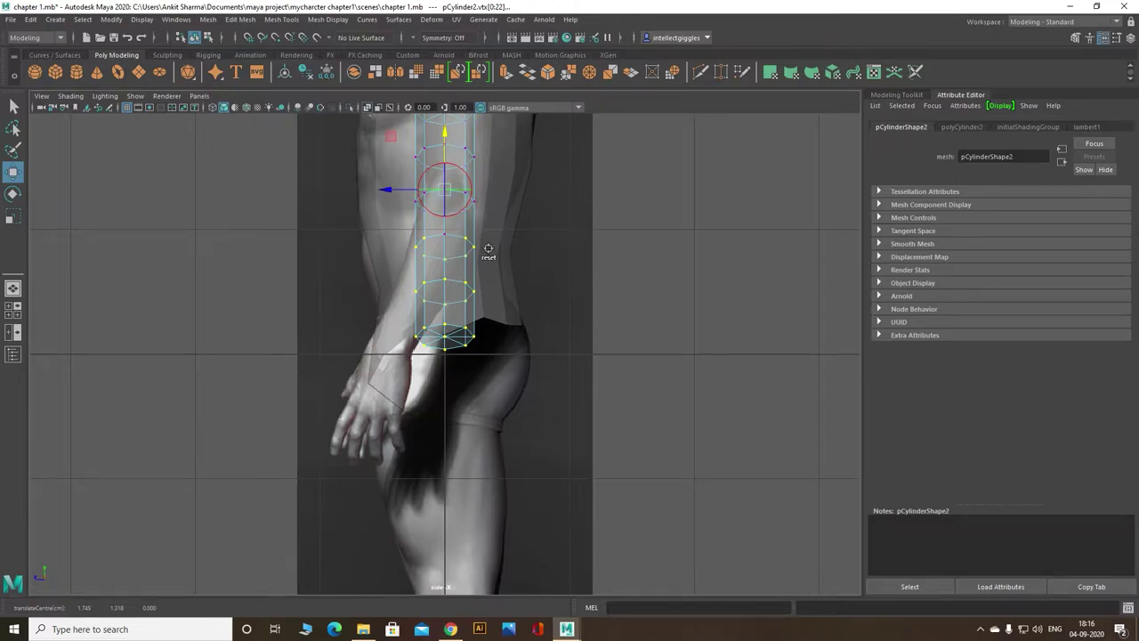
left_click(13, 194)
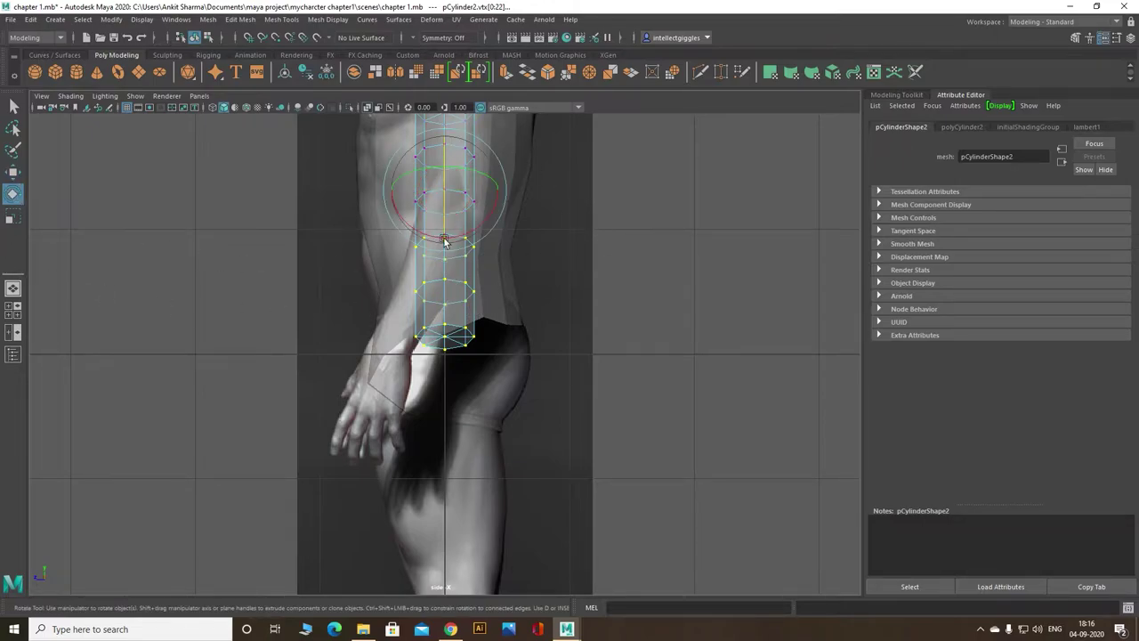
left_click_drag(463, 233, 447, 236)
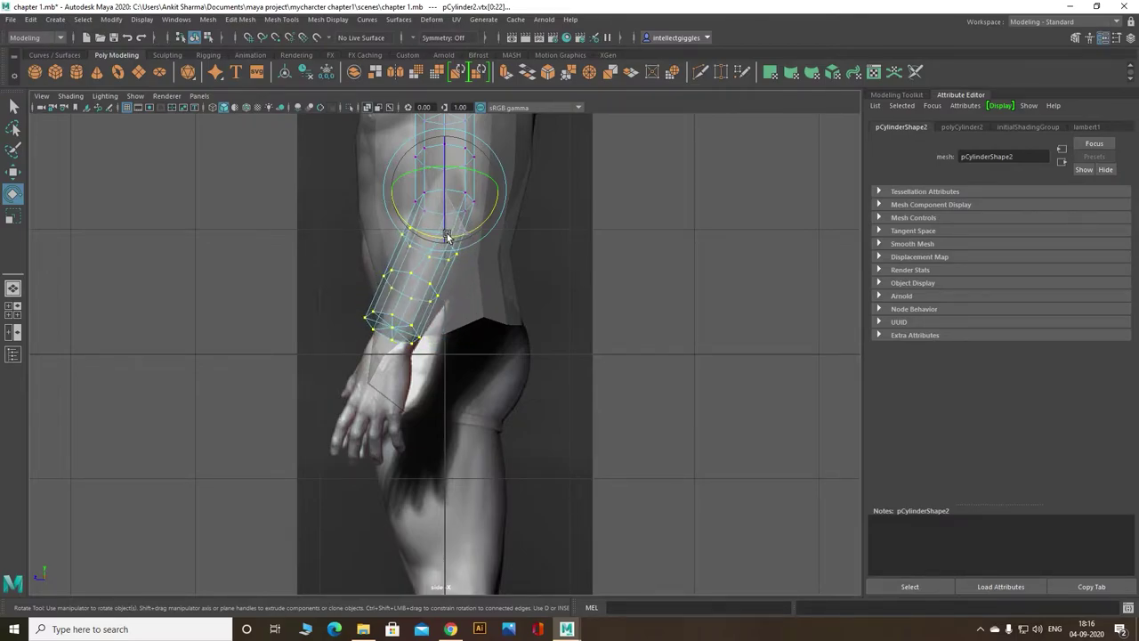
Step: In the front view, swing the forearm outward to match the reference arm
key("space")
key("space")
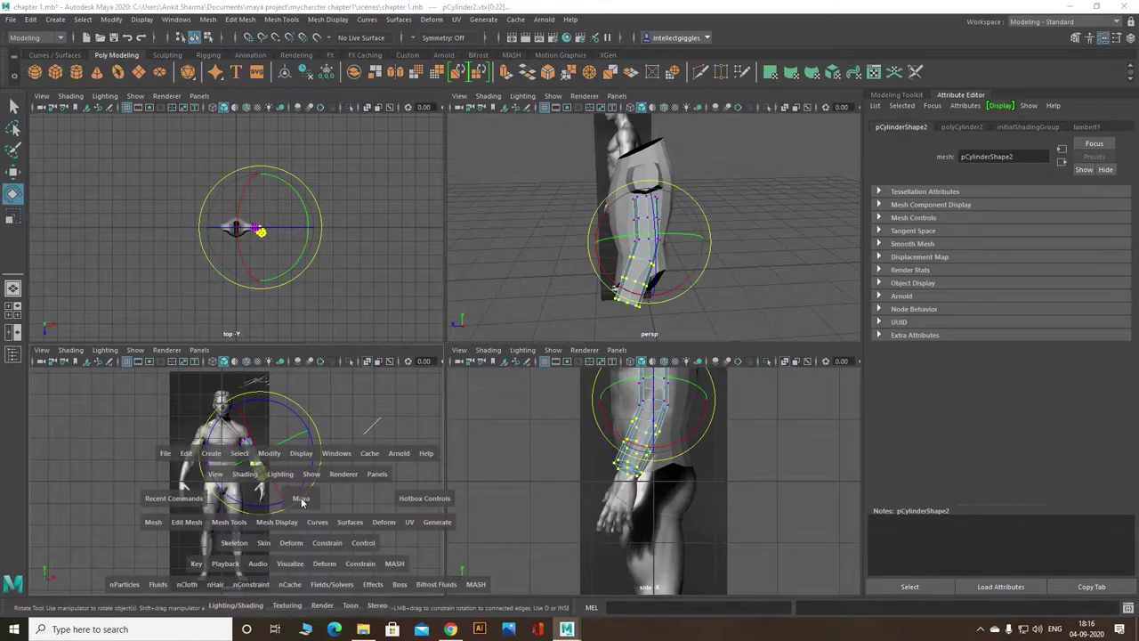
scroll(522, 284, "up", 5)
scroll(595, 274, "up", 4)
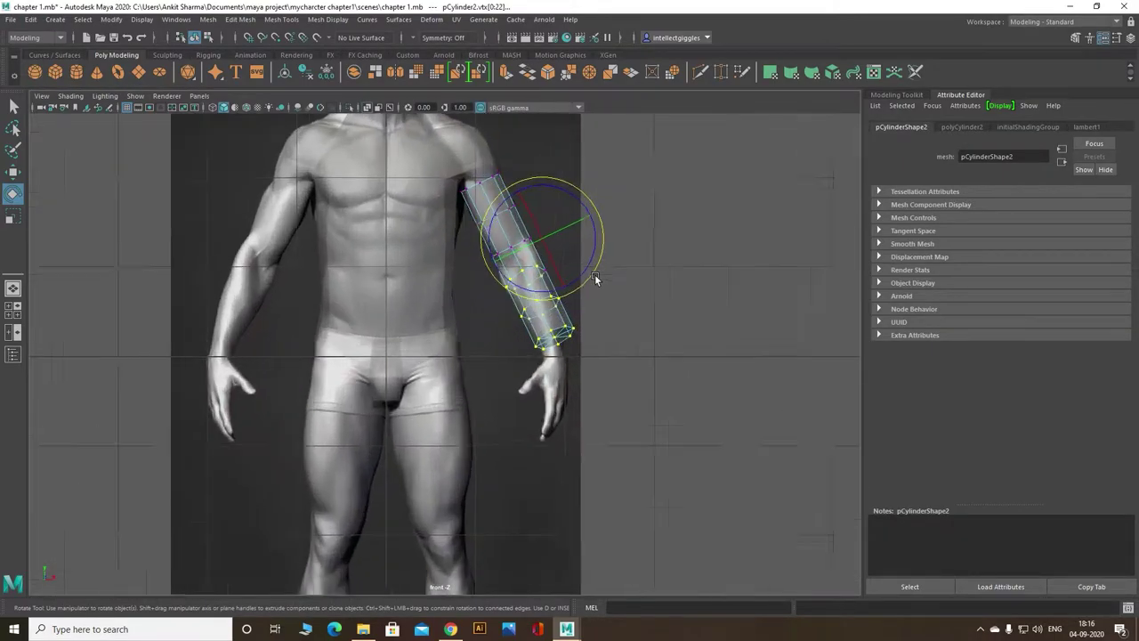
scroll(595, 274, "up", 2)
left_click_drag(618, 247, 614, 242)
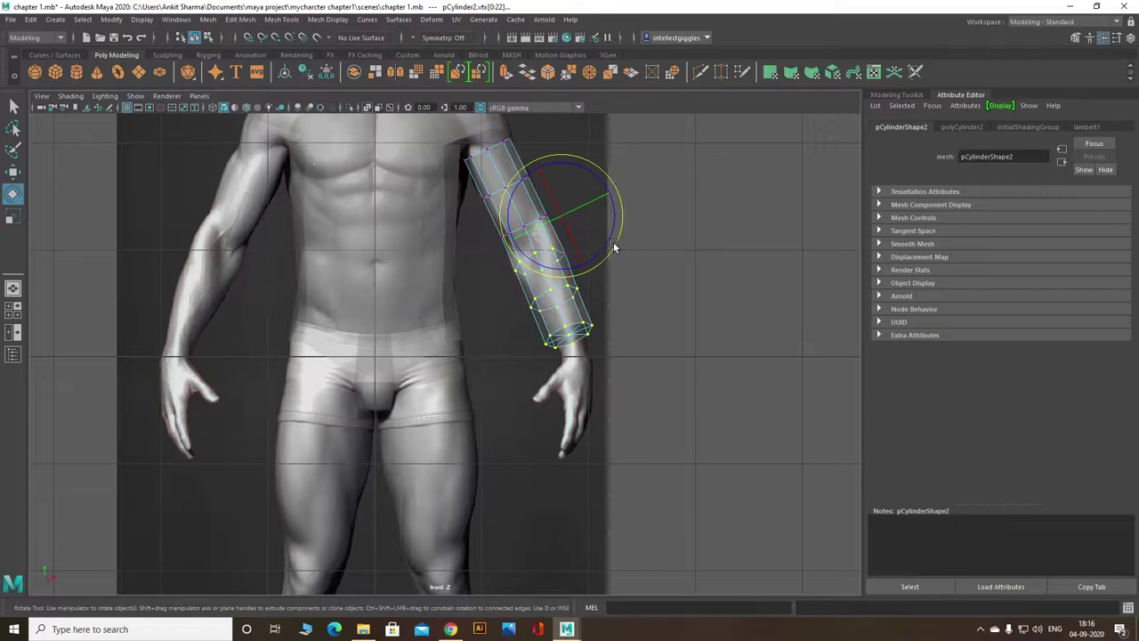
Step: Select the forearm's end vertex ring and trial a narrower width, restoring the original
scroll(664, 306, "up", 3)
key("r")
left_click(646, 321)
left_click(657, 318)
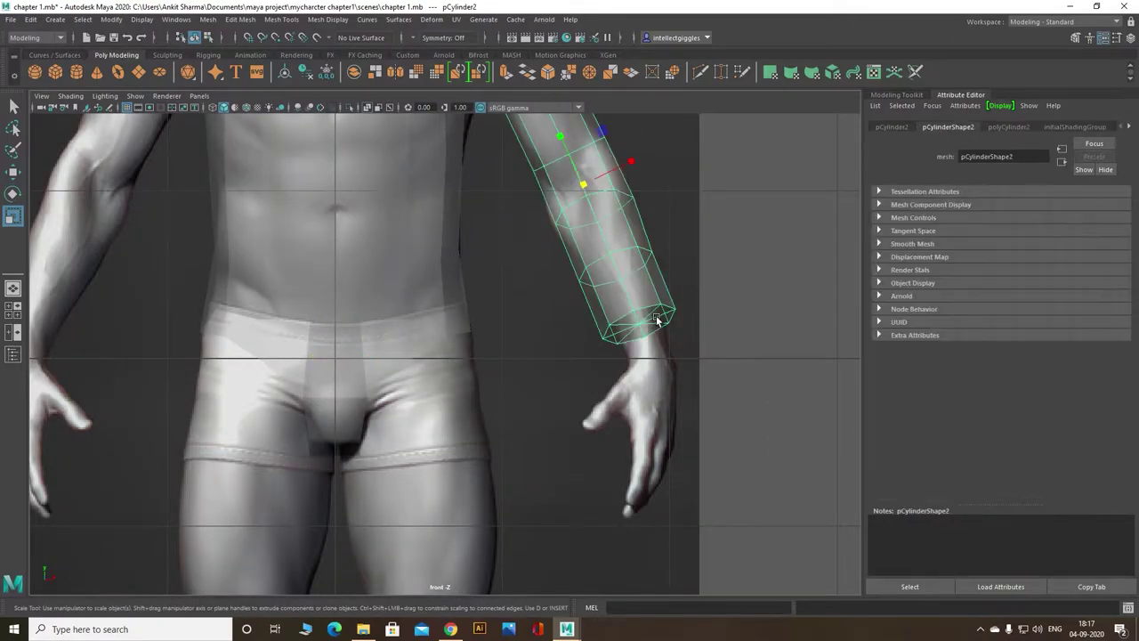
right_click_drag(722, 300, 657, 299)
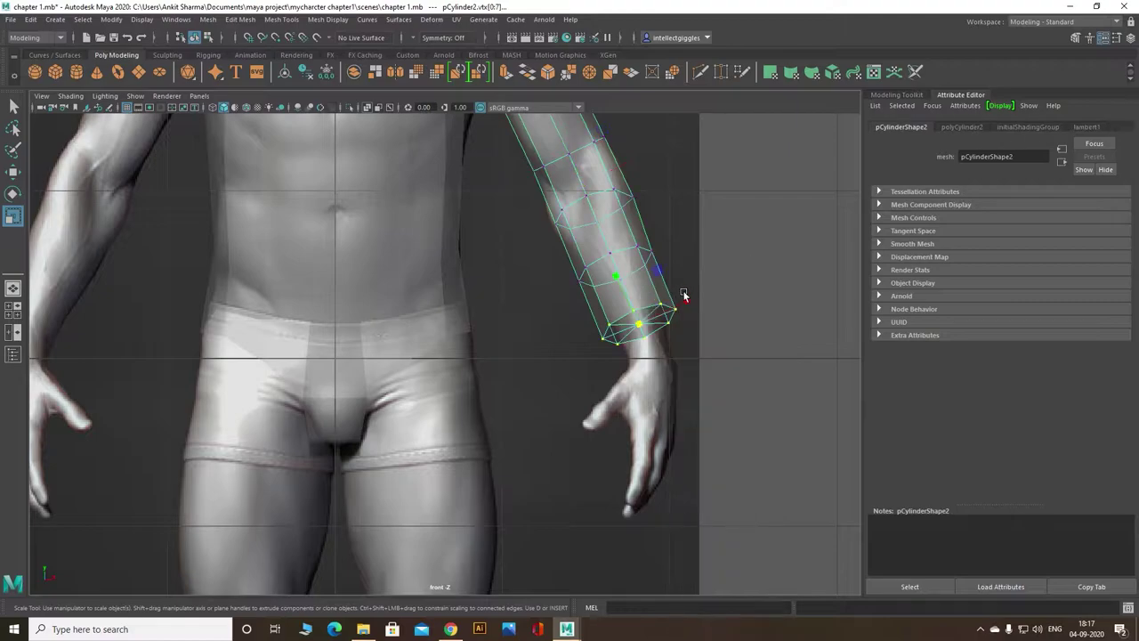
left_click_drag(684, 295, 676, 309)
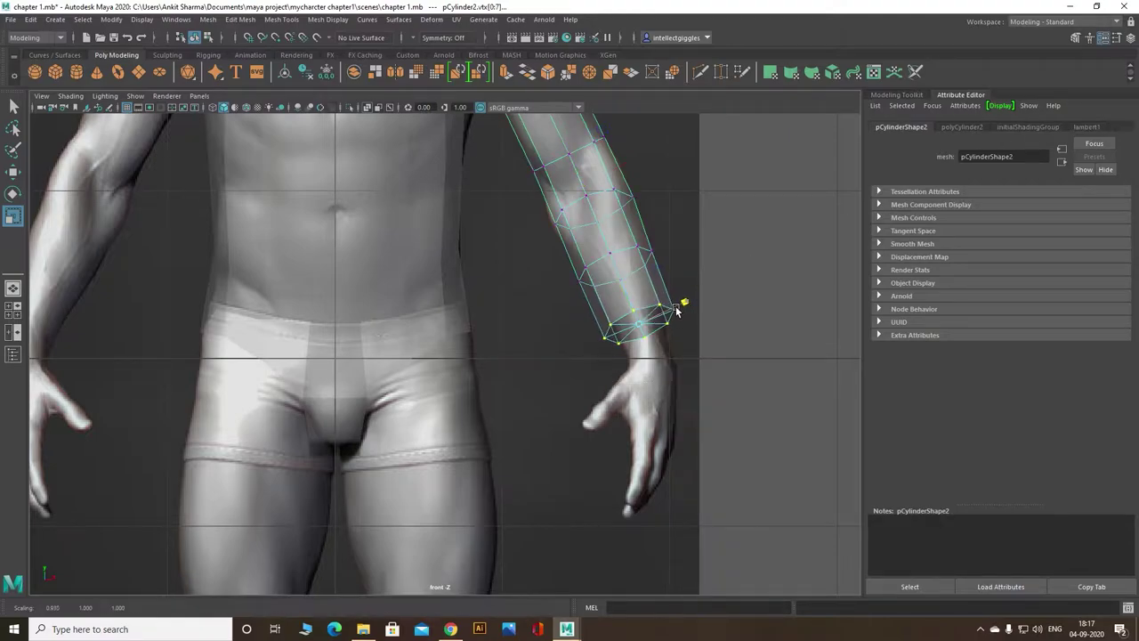
left_click_drag(676, 310, 621, 336)
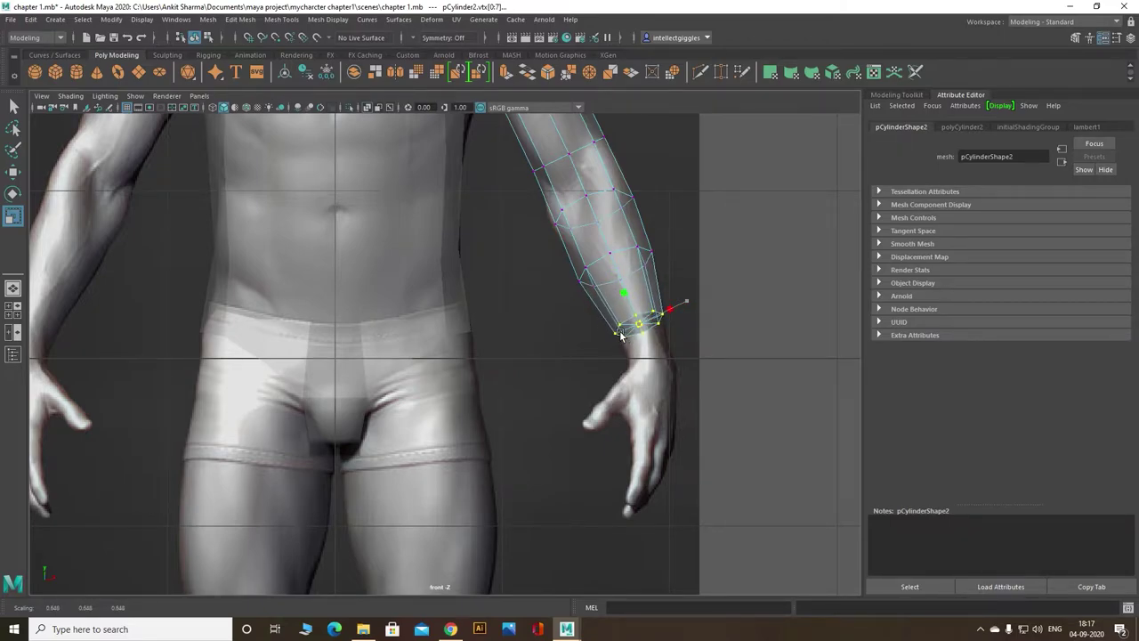
Step: Move the end ring down to the reference wrist
key("w")
mouse_move(639, 324)
left_mouse_down()
mouse_move(649, 351)
mouse_move(687, 347)
mouse_move(685, 328)
left_mouse_up()
left_click(12, 217)
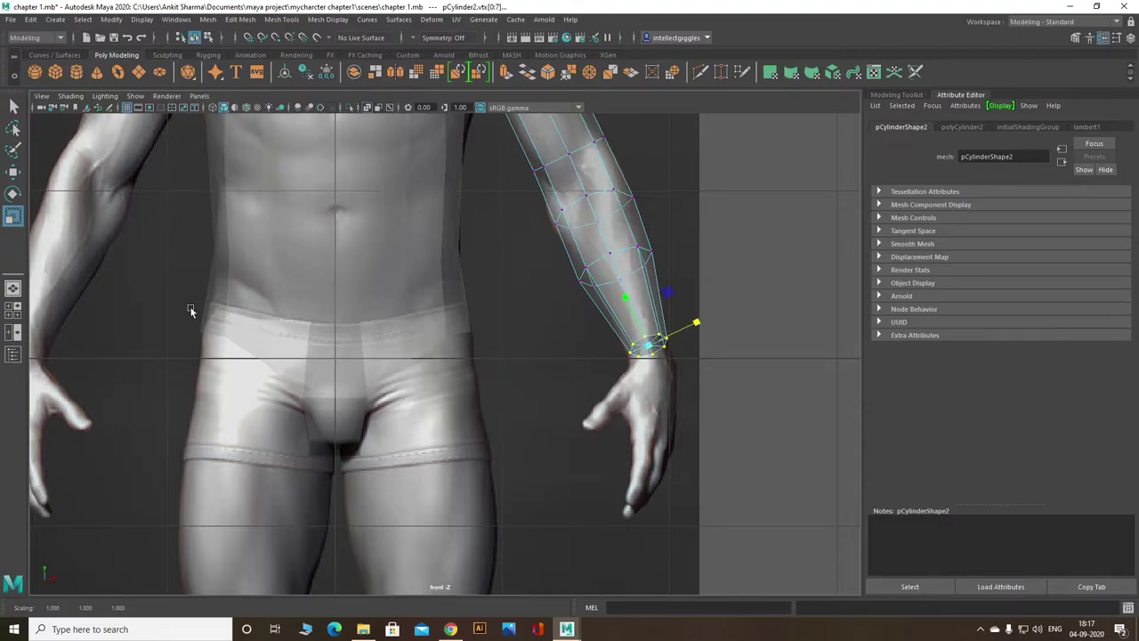
Step: Rotate the wrist ring to match the reference wrist's angle
left_click(13, 194)
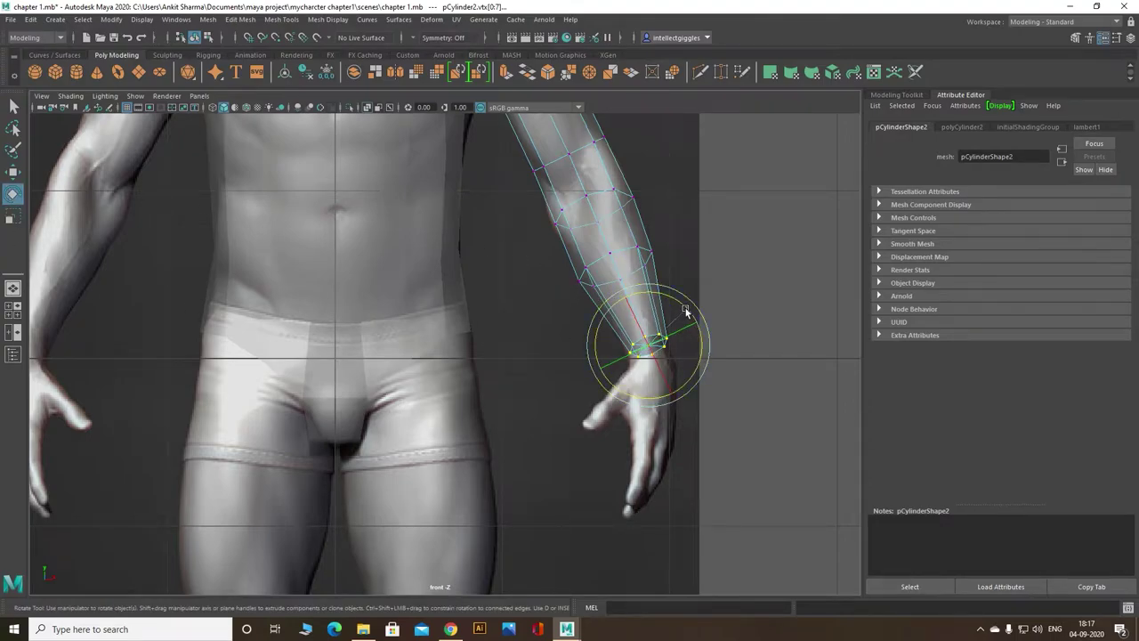
left_click_drag(686, 311, 691, 317)
left_click_drag(591, 365, 590, 366)
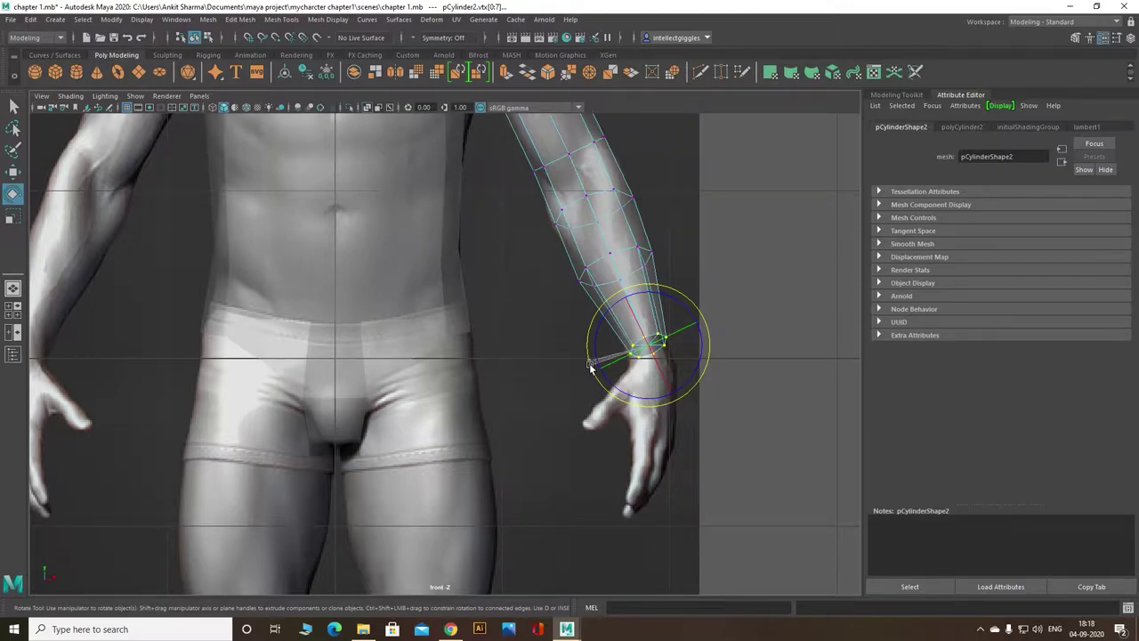
left_click_drag(591, 364, 604, 346)
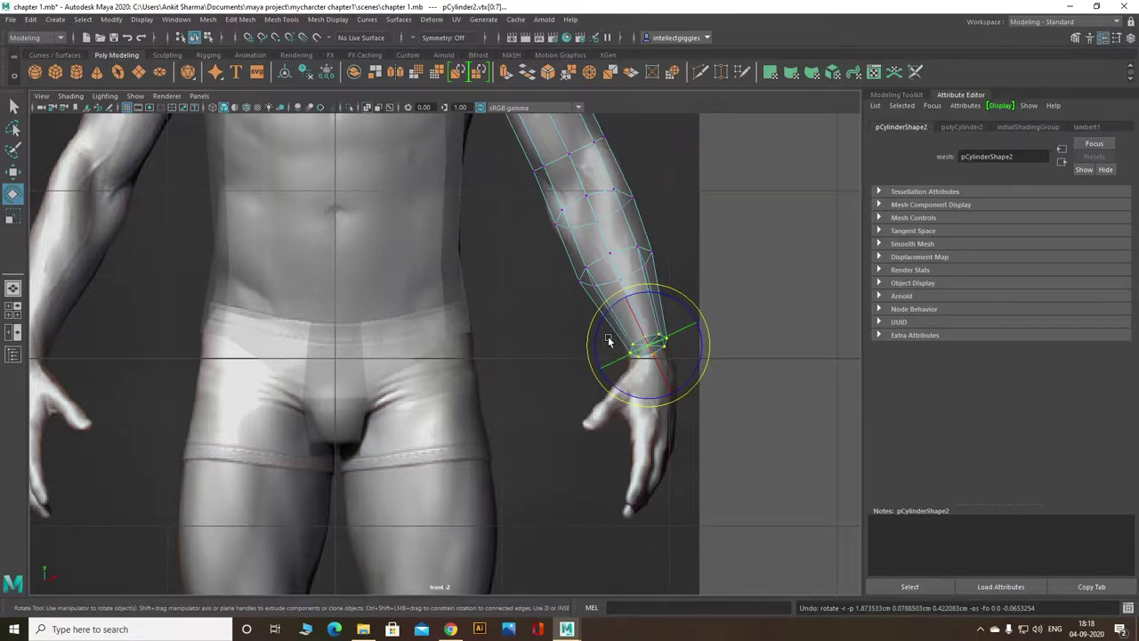
Step: Reselect the wrist vertices and nudge them slightly down and right over the wrist
key("F8")
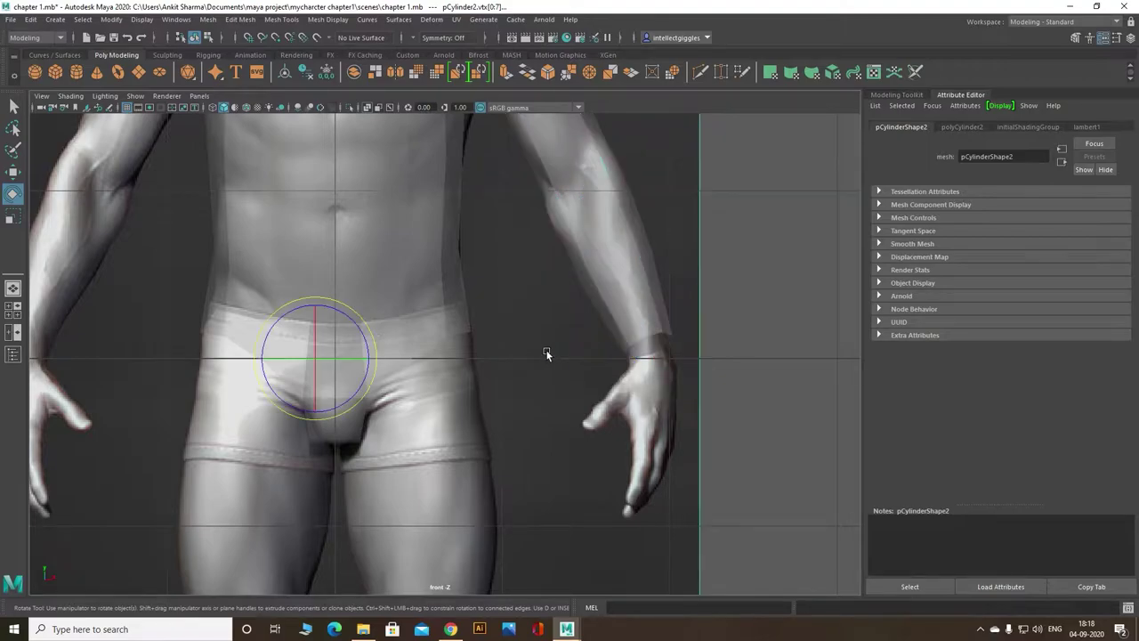
left_click(665, 339)
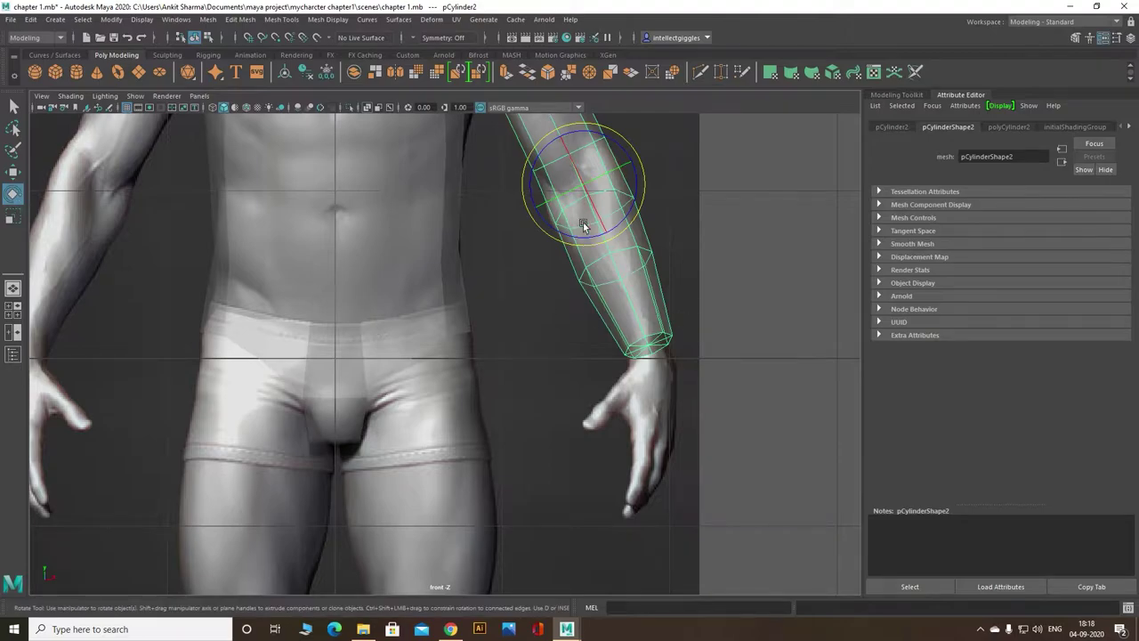
right_click_drag(749, 264, 725, 266)
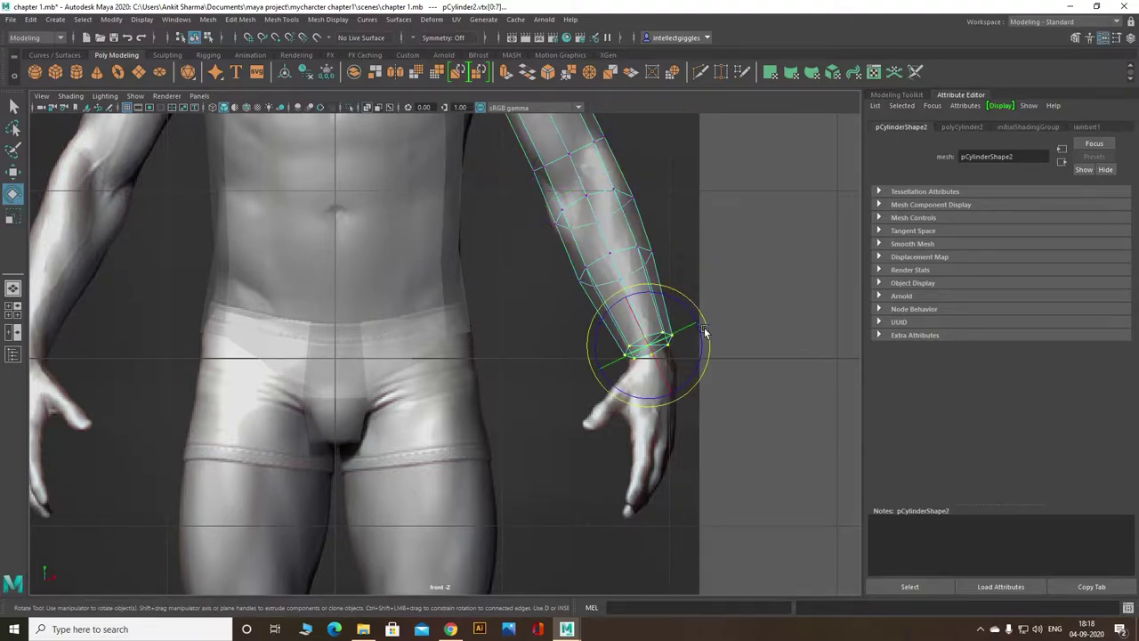
key("w")
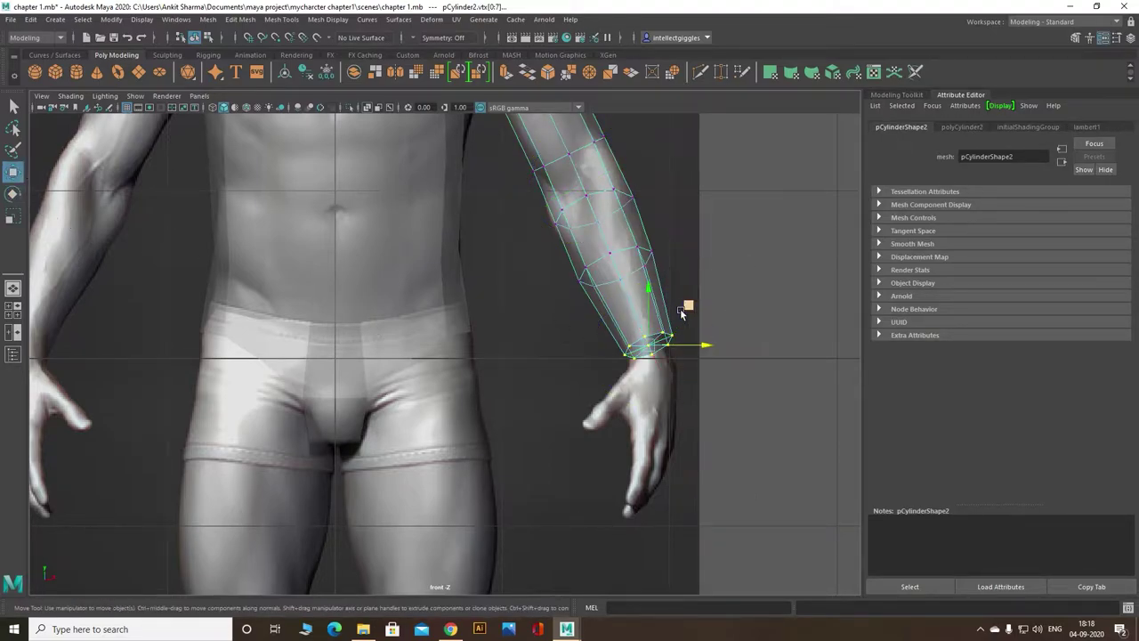
left_click(653, 346)
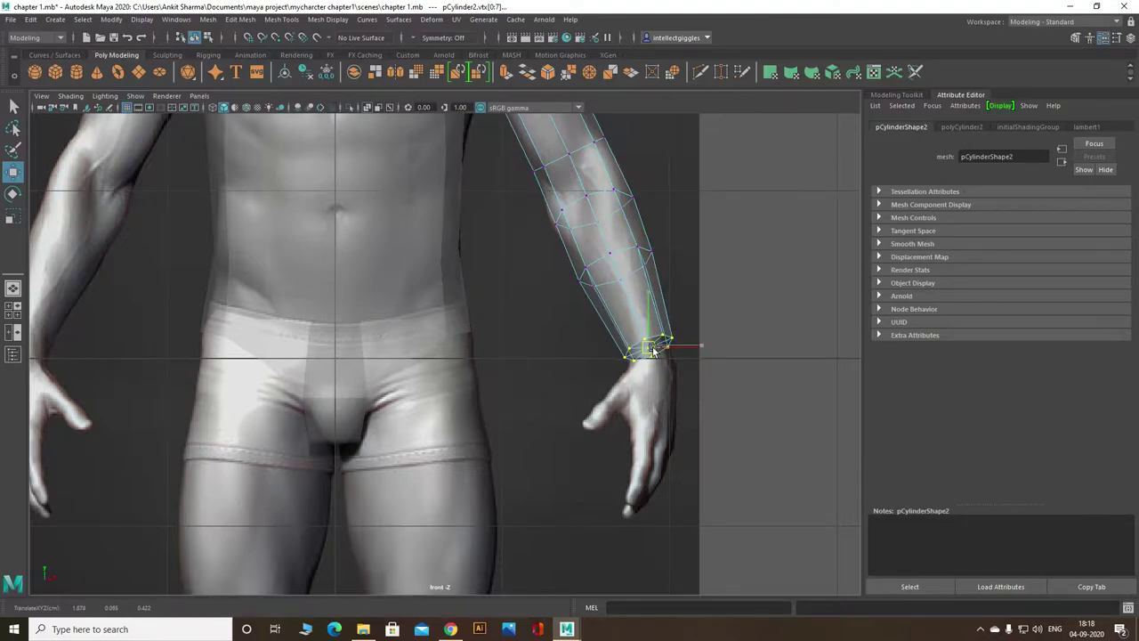
left_click_drag(652, 348, 654, 353)
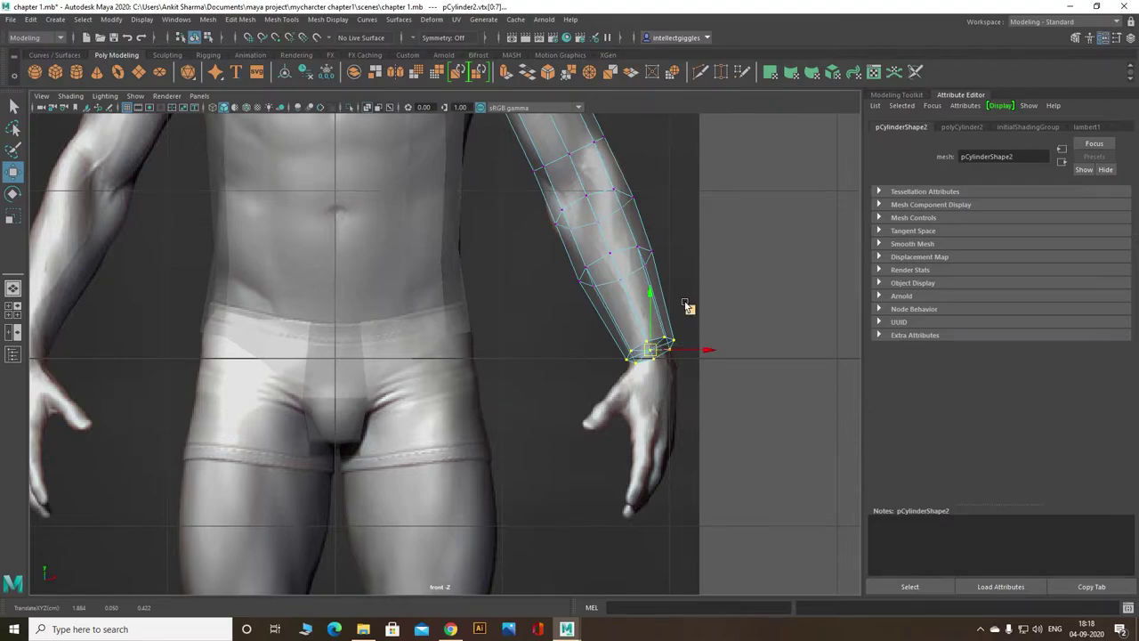
key("a")
key("space")
key("space")
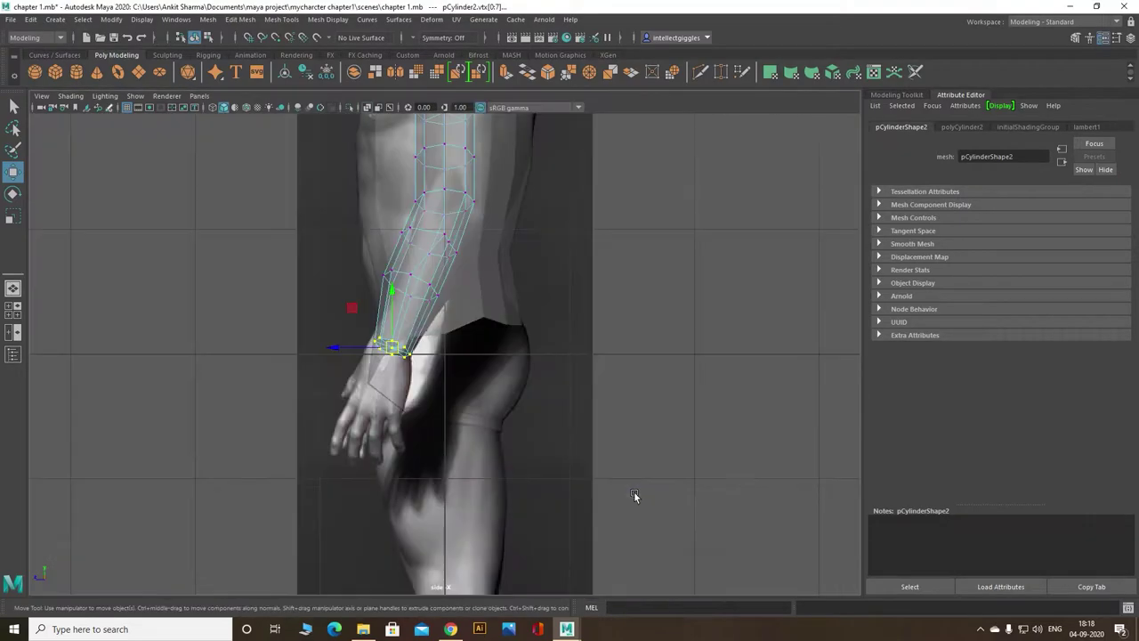
Step: Fine-tune the wrist ring's position against the side reference
scroll(406, 242, "up", 1)
scroll(406, 242, "up", 2)
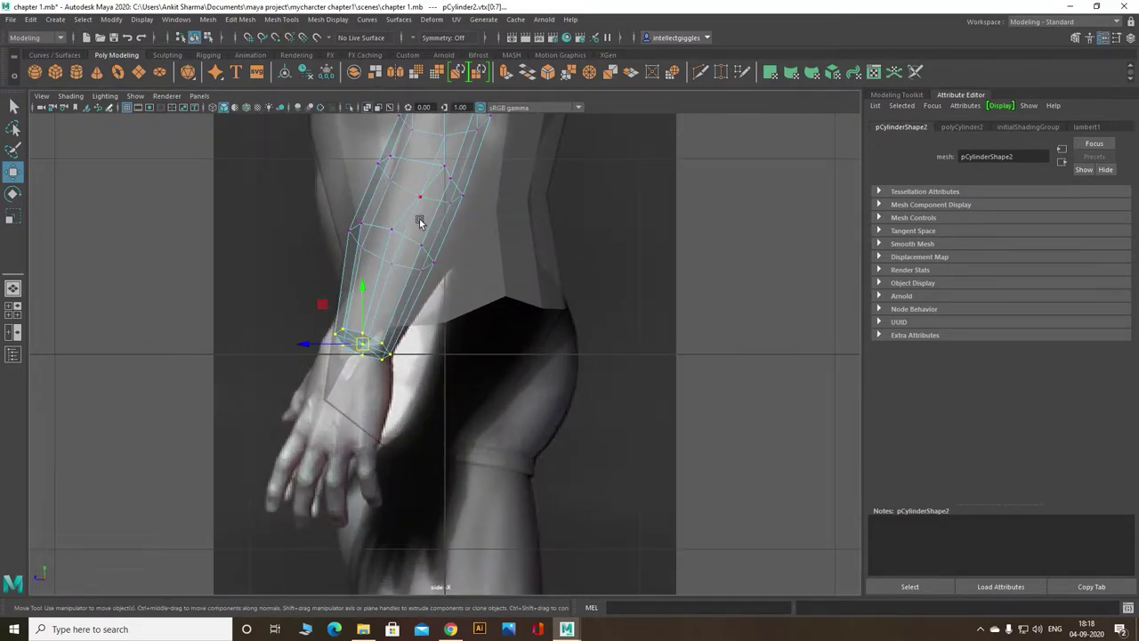
scroll(420, 223, "down", 2)
scroll(420, 223, "down", 1)
scroll(445, 240, "up", 1)
scroll(445, 240, "up", 1)
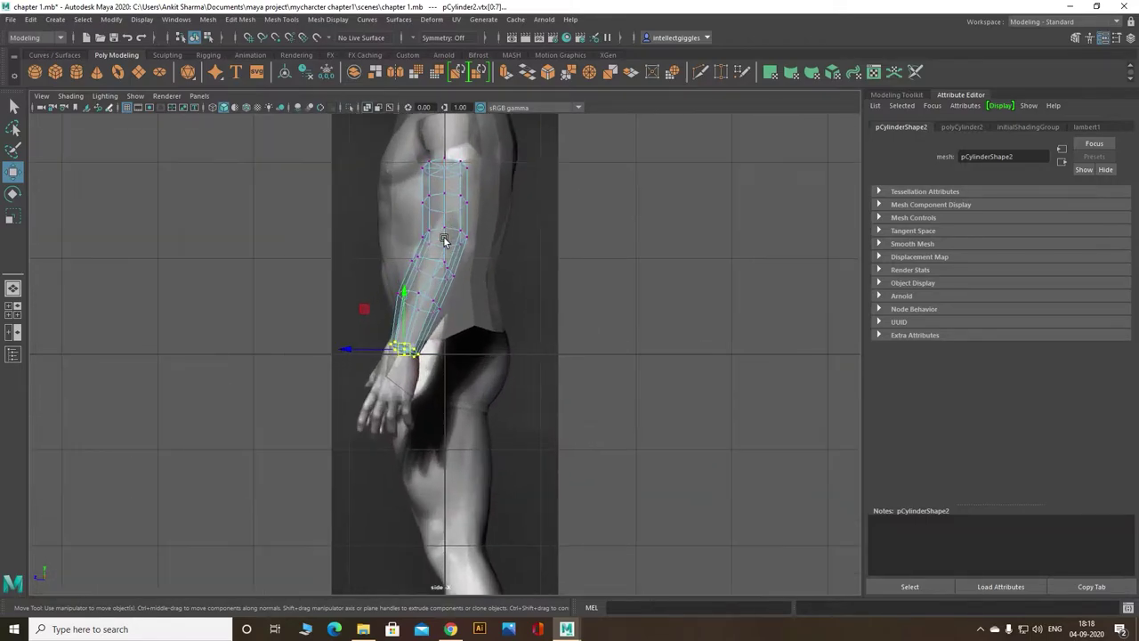
left_click_drag(349, 351, 348, 353)
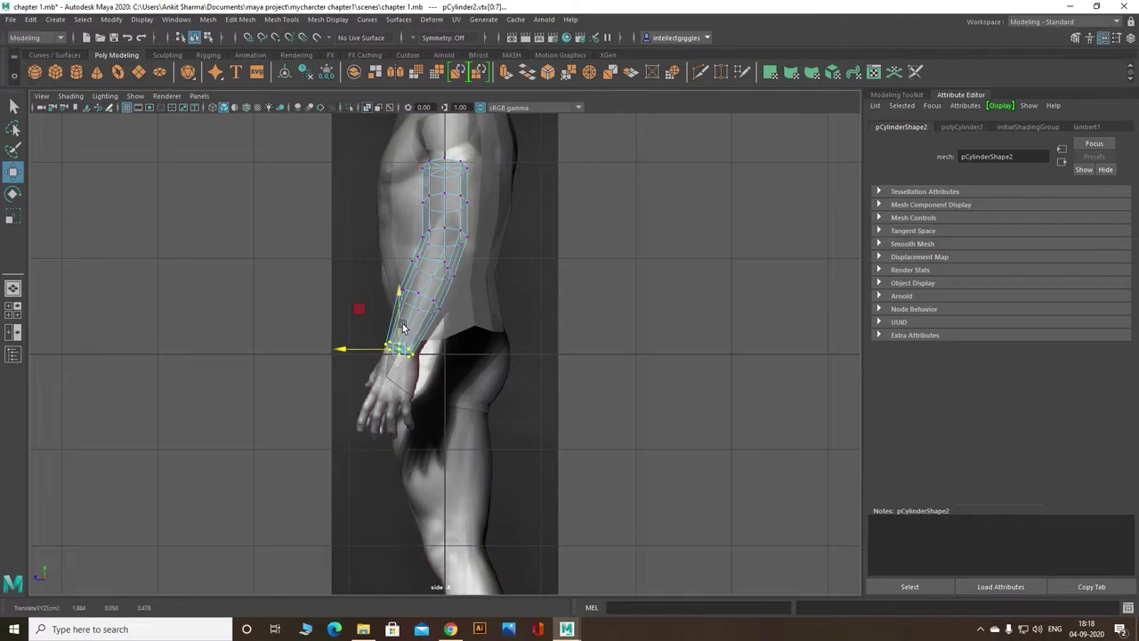
left_click_drag(399, 331, 346, 346)
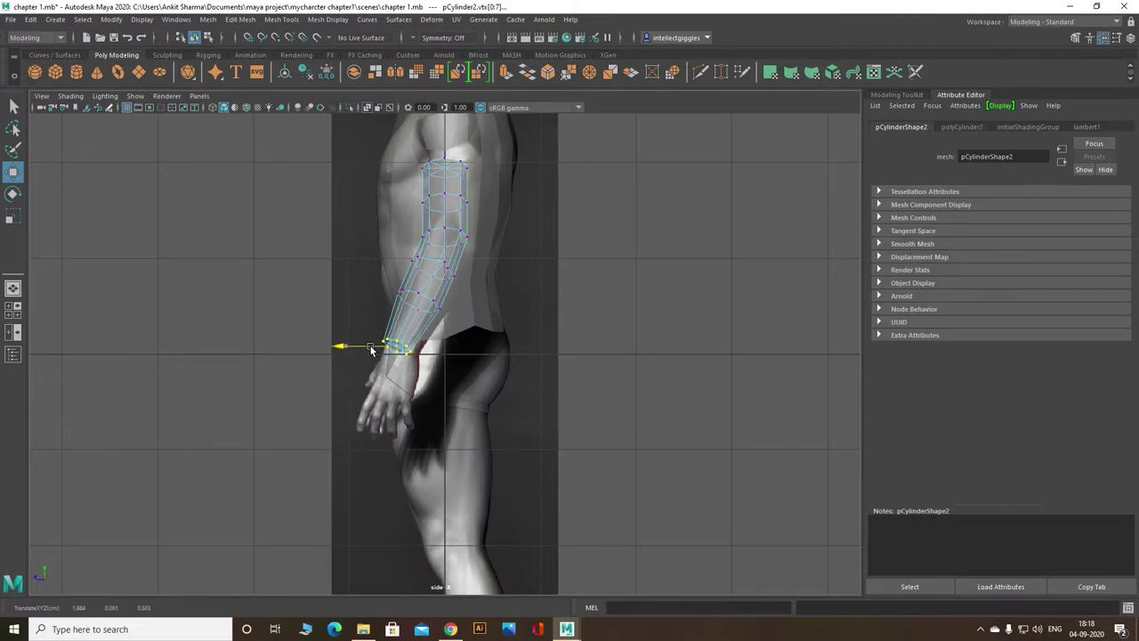
left_click_drag(398, 295, 399, 299)
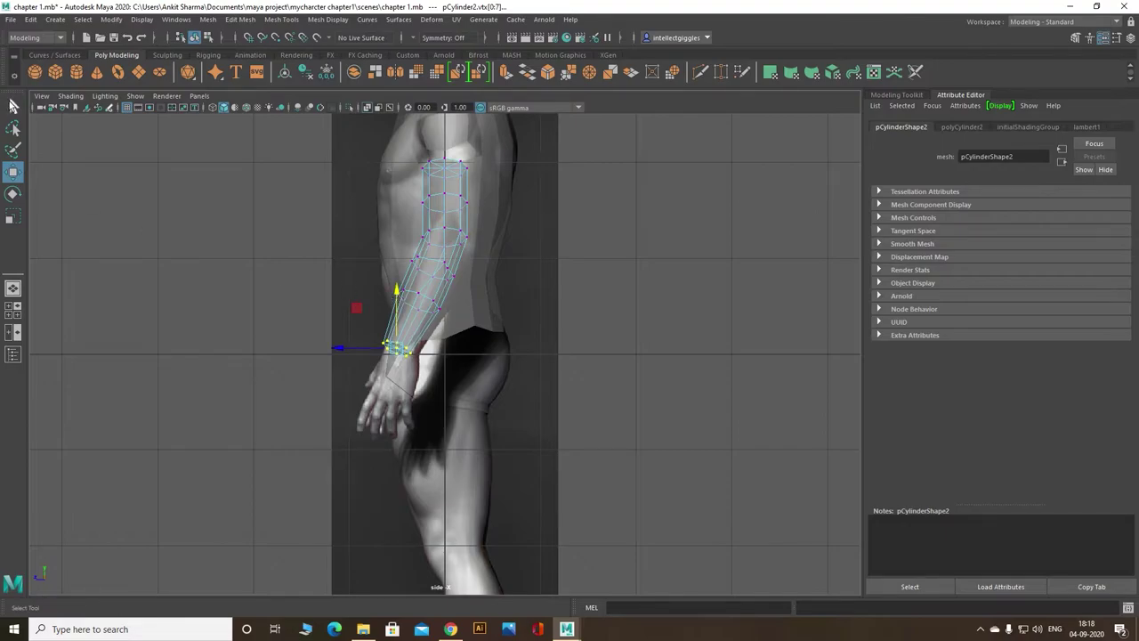
Step: Select pCylinder2 and shift the whole arm cylinder to sit inside the reference arm
key("q")
left_click(414, 258)
left_click(425, 267)
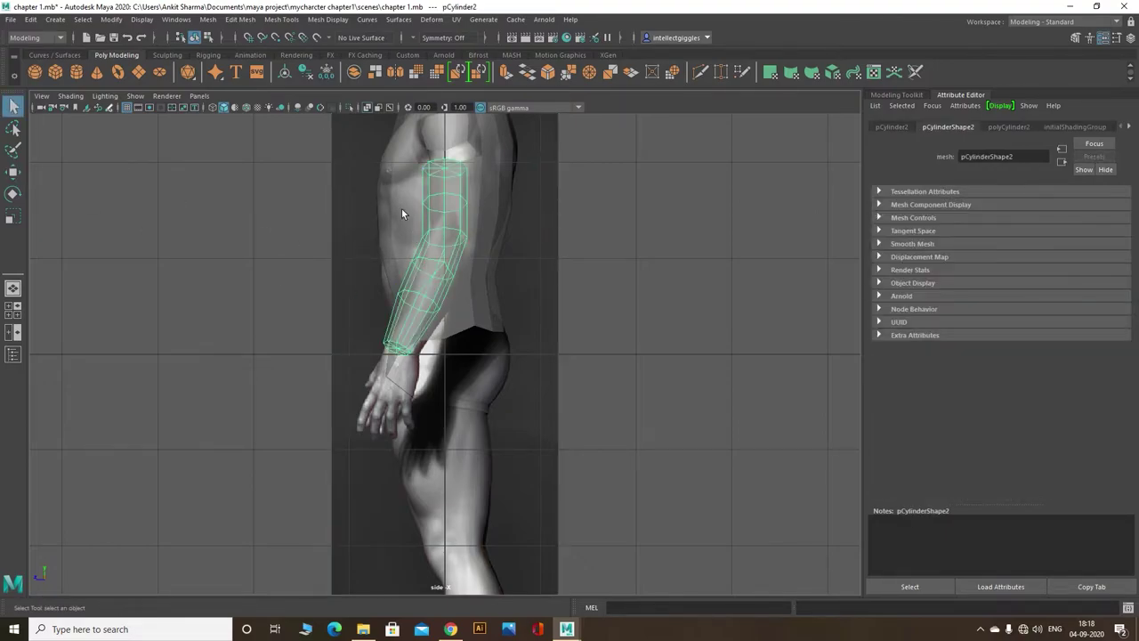
key("w")
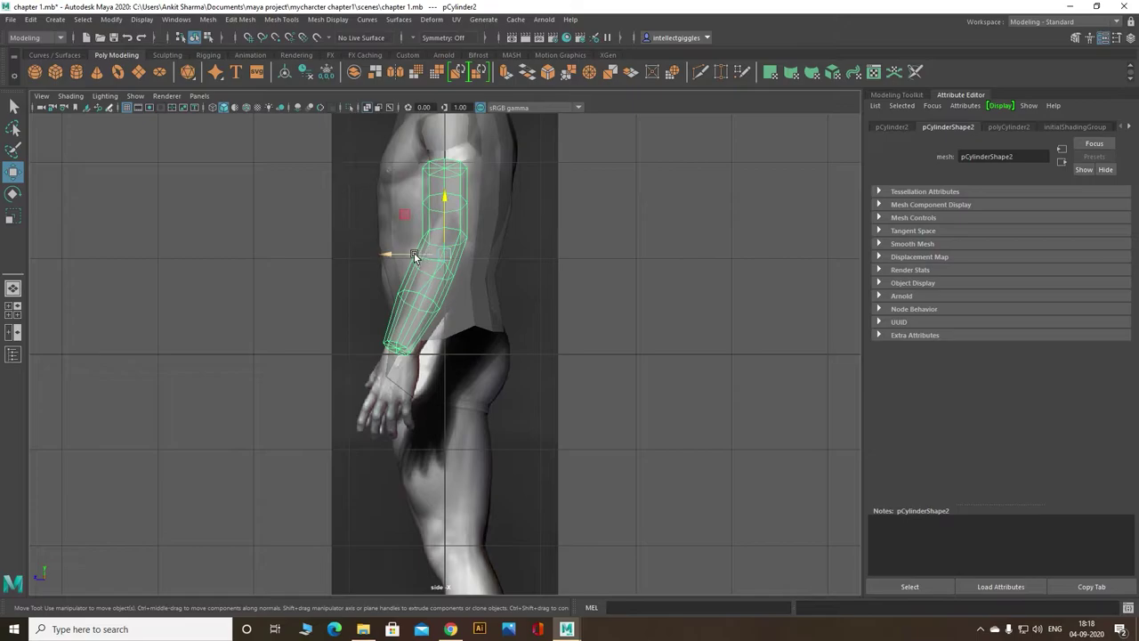
left_click_drag(414, 258, 423, 258)
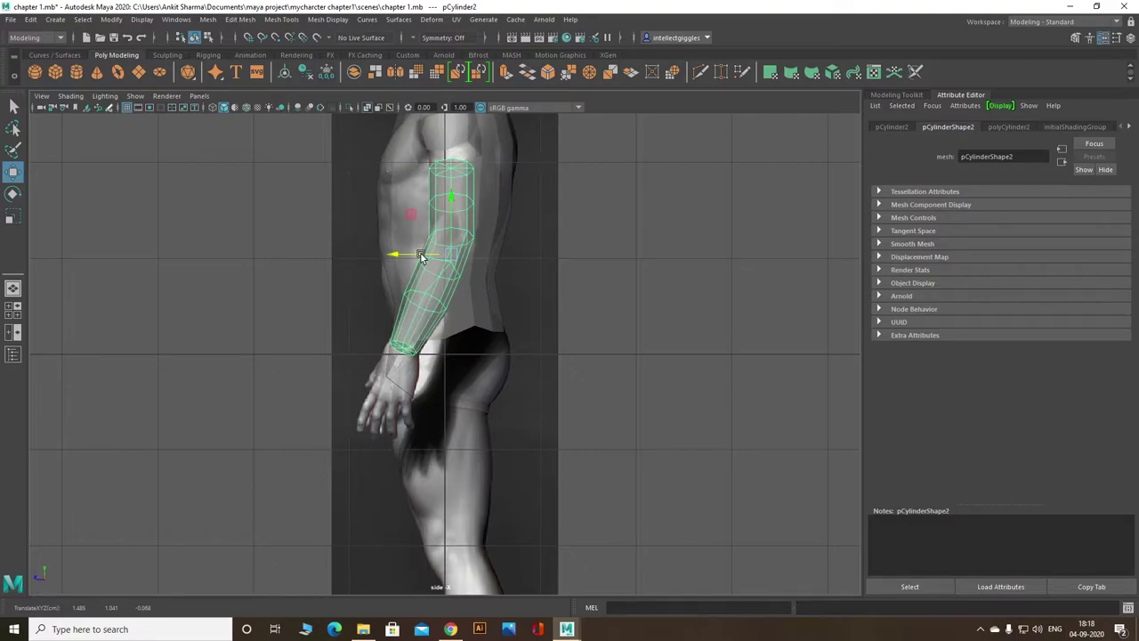
left_click(577, 375)
left_click(424, 336)
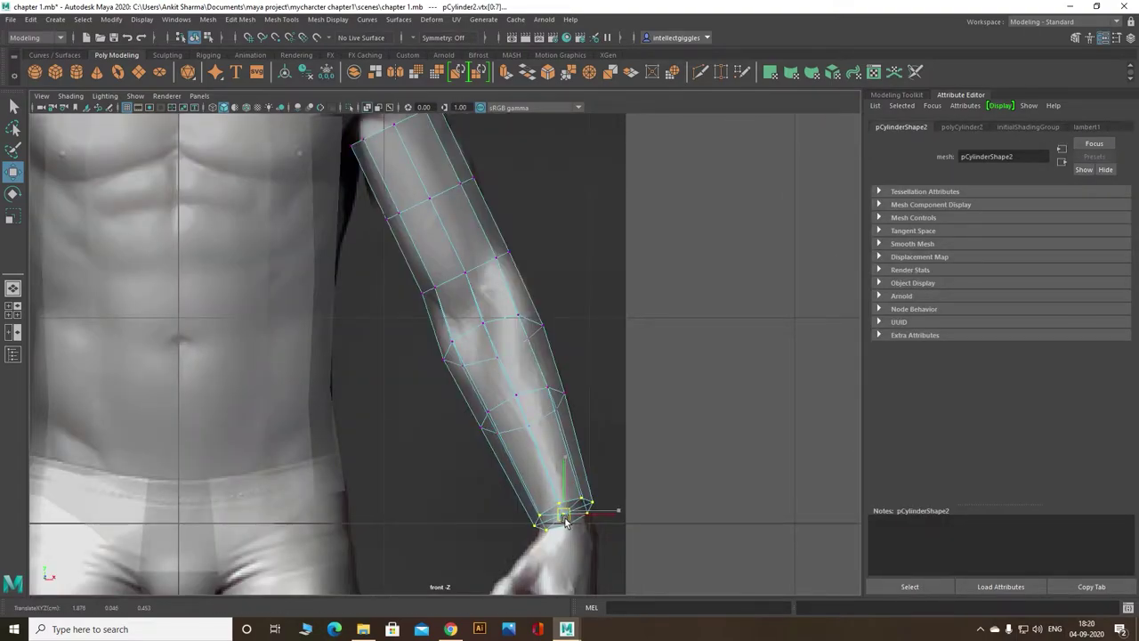
Step: Nudge the wrist vertices inward and scale the ring along X to about 0.82
left_click_drag(565, 516, 564, 518)
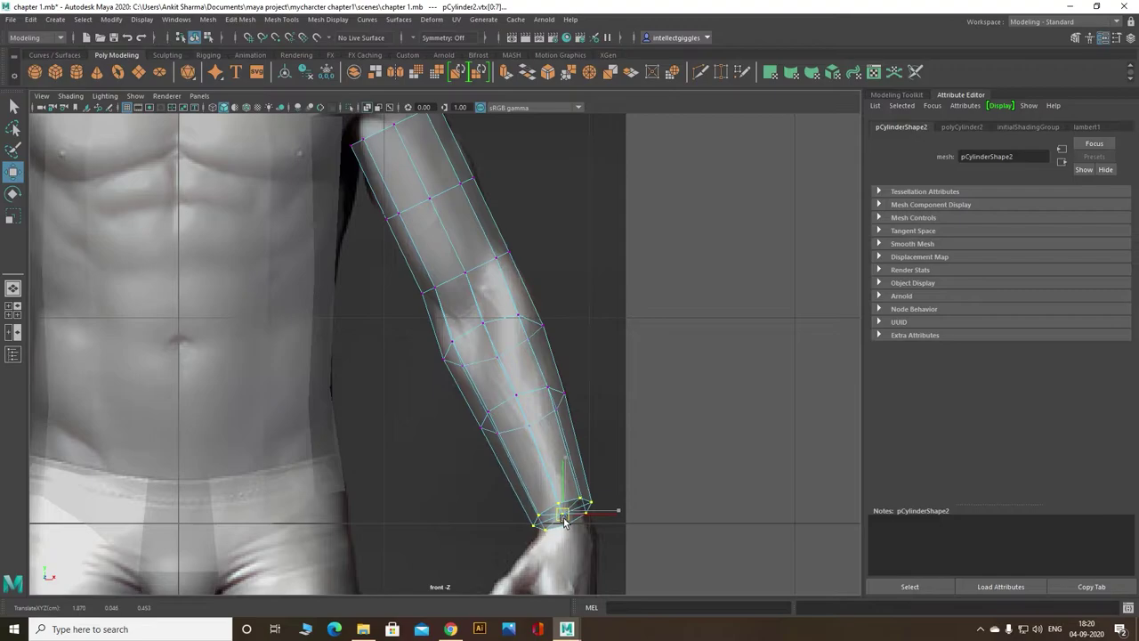
key("space")
key("space")
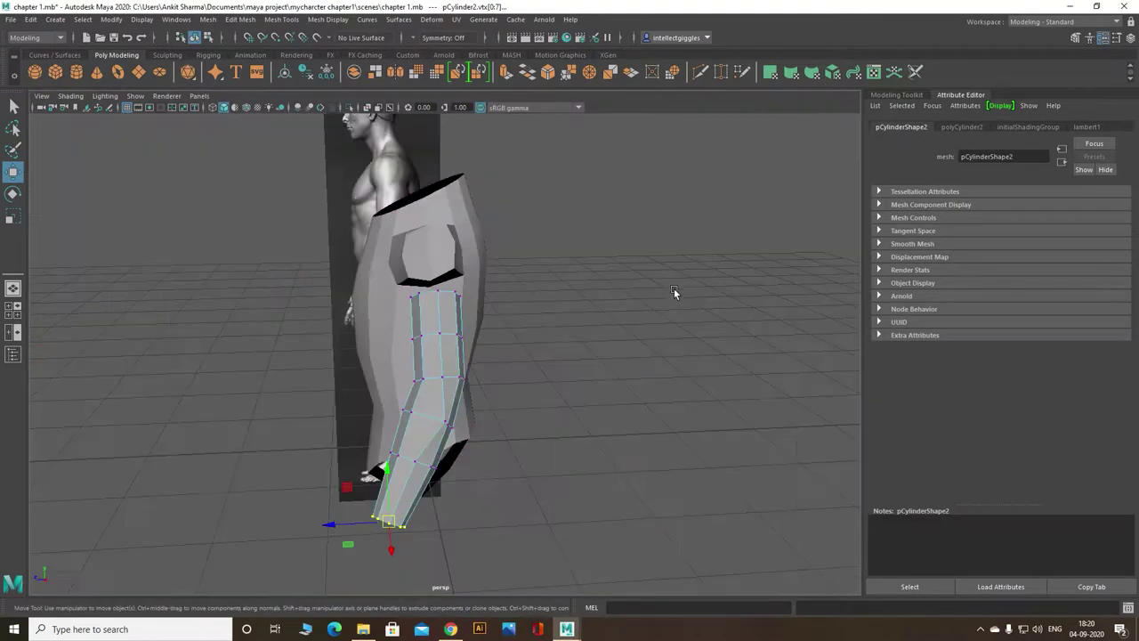
mouse_move(511, 442)
left_mouse_down("alt")
mouse_move(497, 431)
mouse_move(534, 379)
mouse_move(551, 411)
mouse_move(535, 426)
mouse_move(614, 469)
mouse_move(631, 501)
mouse_move(603, 475)
left_mouse_up("alt")
scroll(535, 426, "up", 2)
key("r")
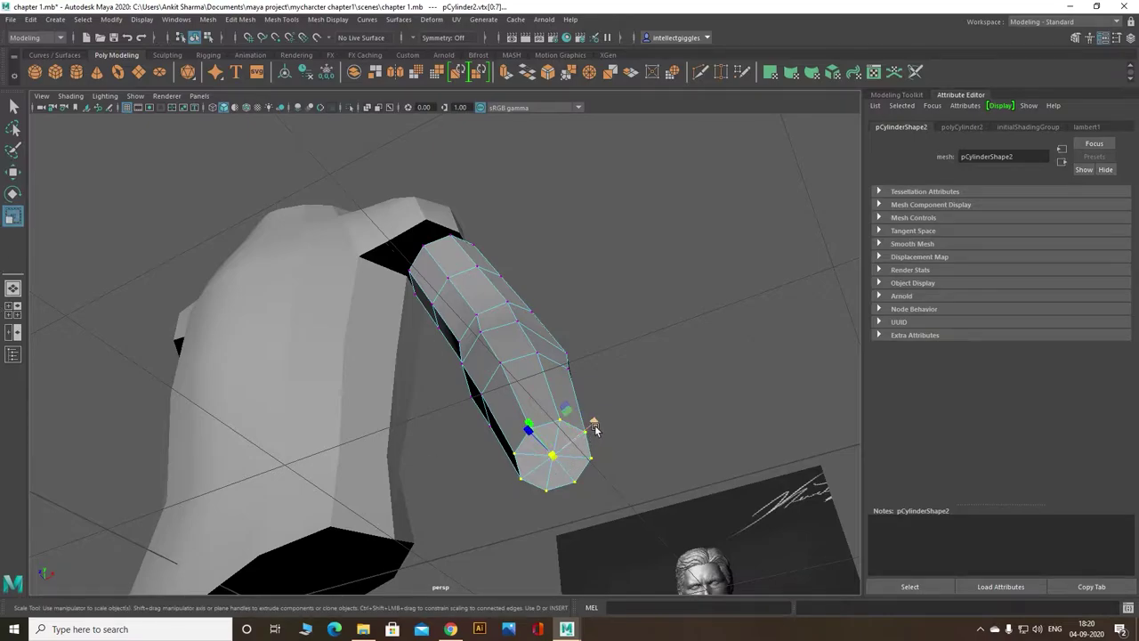
left_click_drag(593, 423, 552, 458)
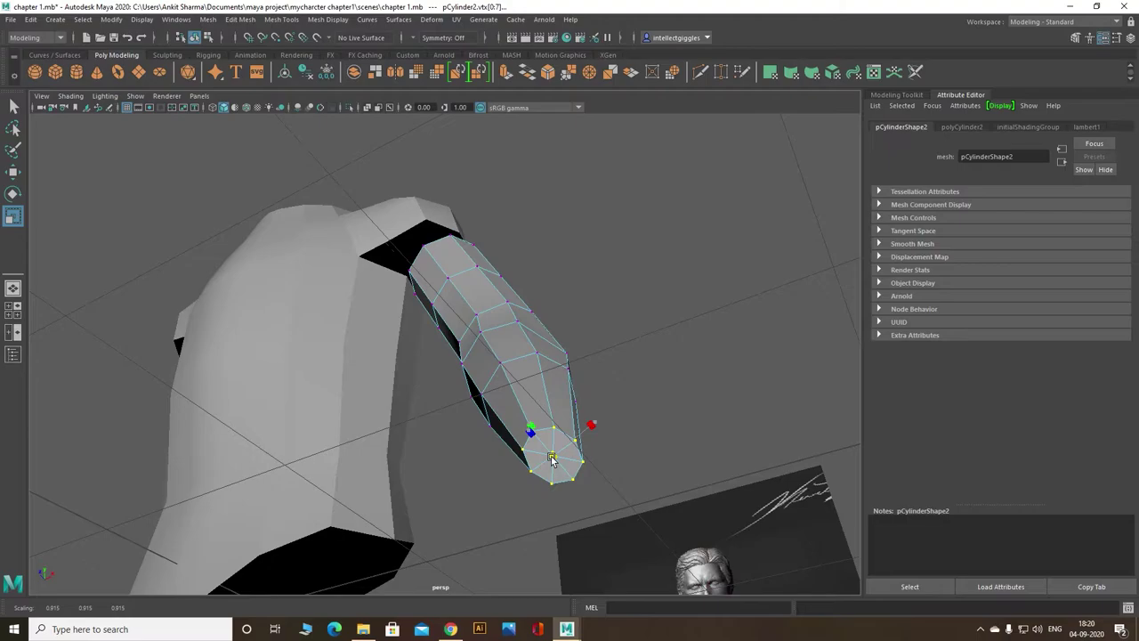
Step: Scale the wrist ring up slightly in the front view to match the reference width
key("space")
key("space")
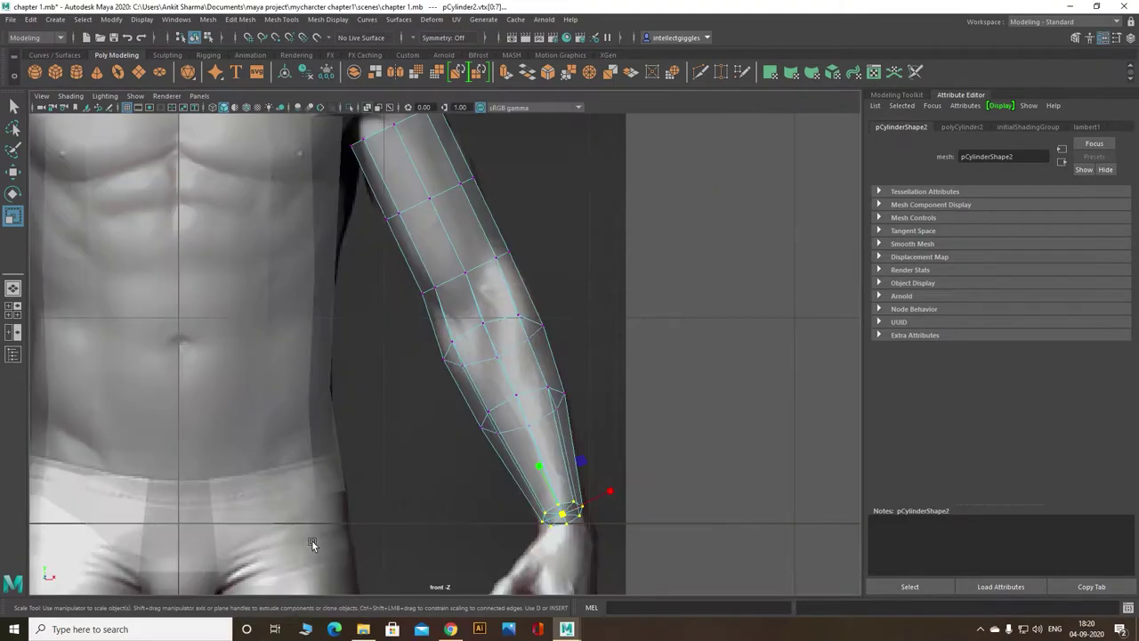
scroll(601, 526, "up", 2)
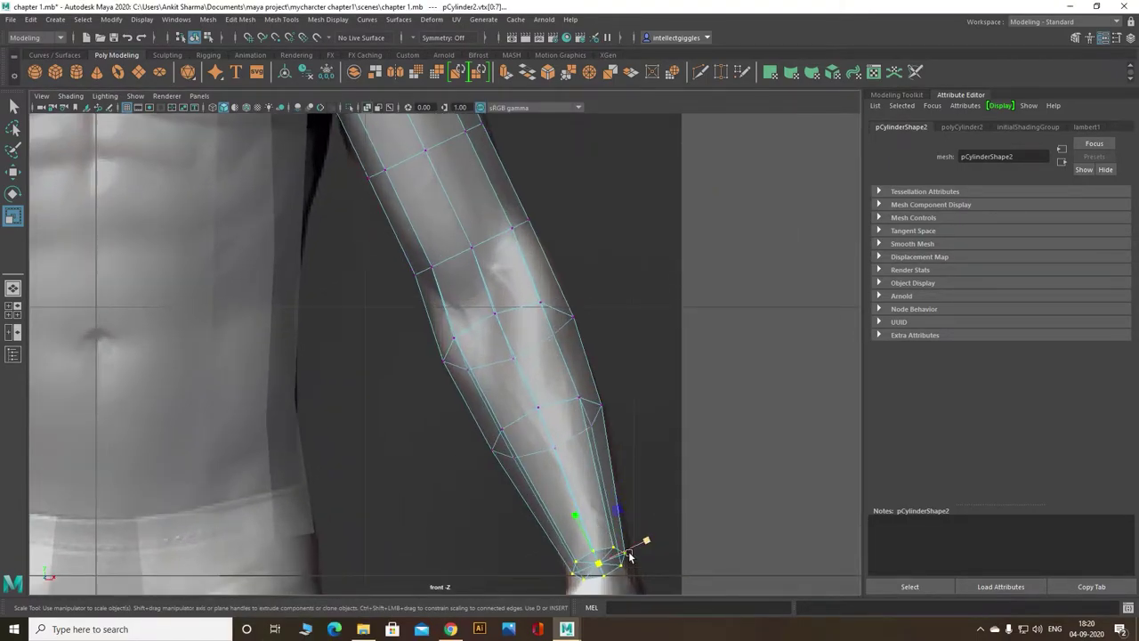
left_click_drag(601, 564, 604, 564)
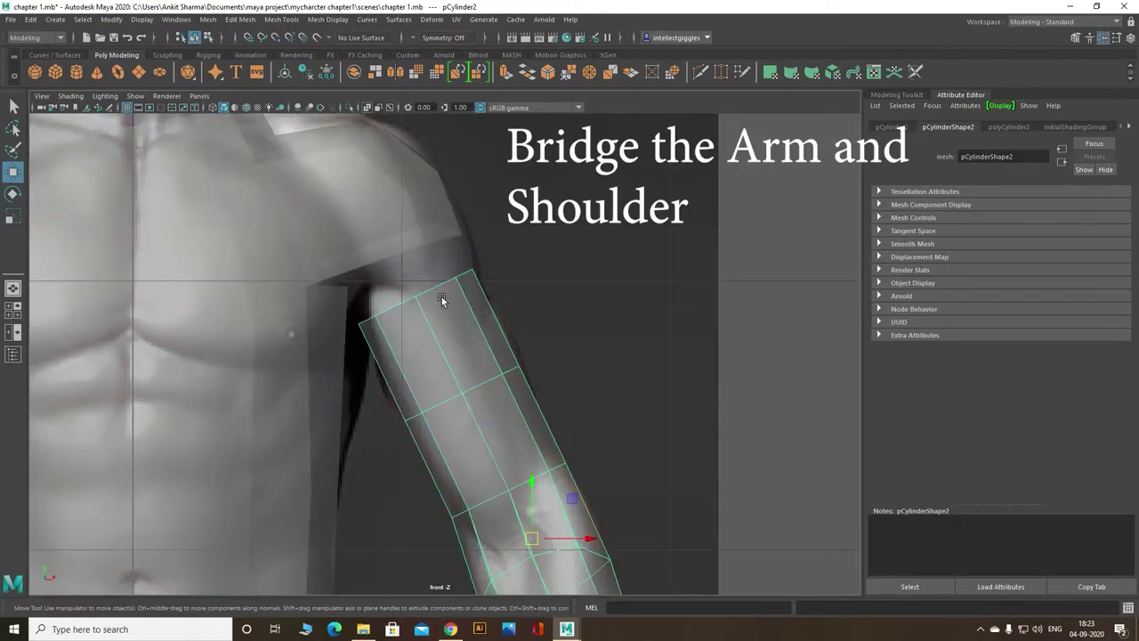
Step: Select the arm's top vertex, convert it to the cap faces, and delete them
key("space")
key("space")
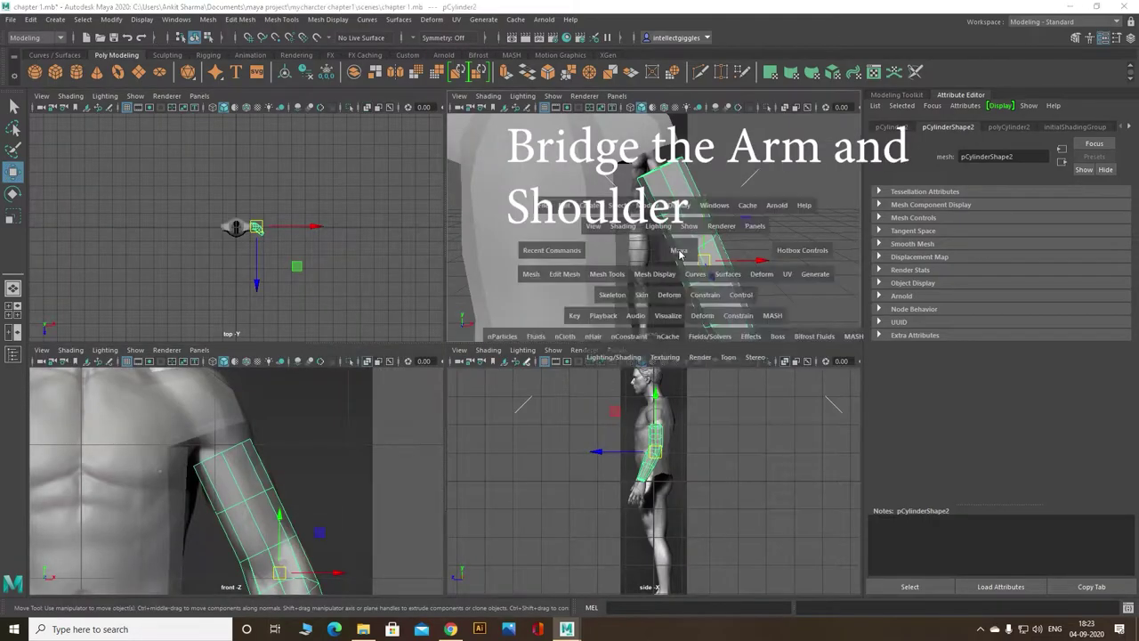
mouse_move(511, 287)
left_mouse_down("alt")
mouse_move(569, 325)
mouse_move(547, 298)
mouse_move(513, 300)
mouse_move(516, 347)
mouse_move(464, 335)
left_mouse_up("alt")
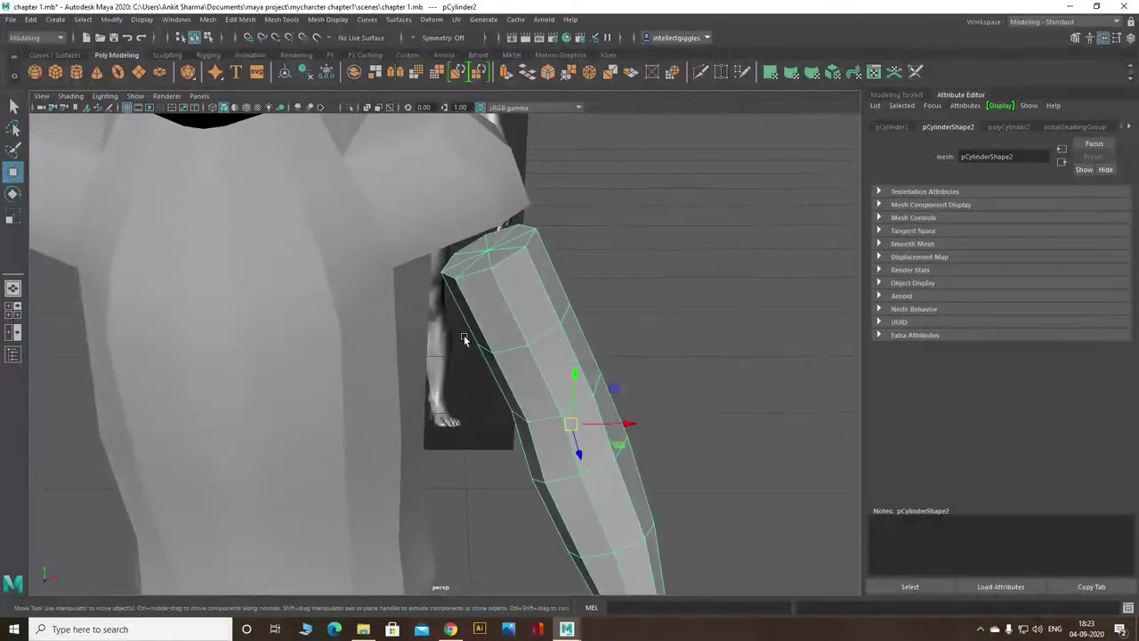
right_click_drag(490, 257, 470, 256)
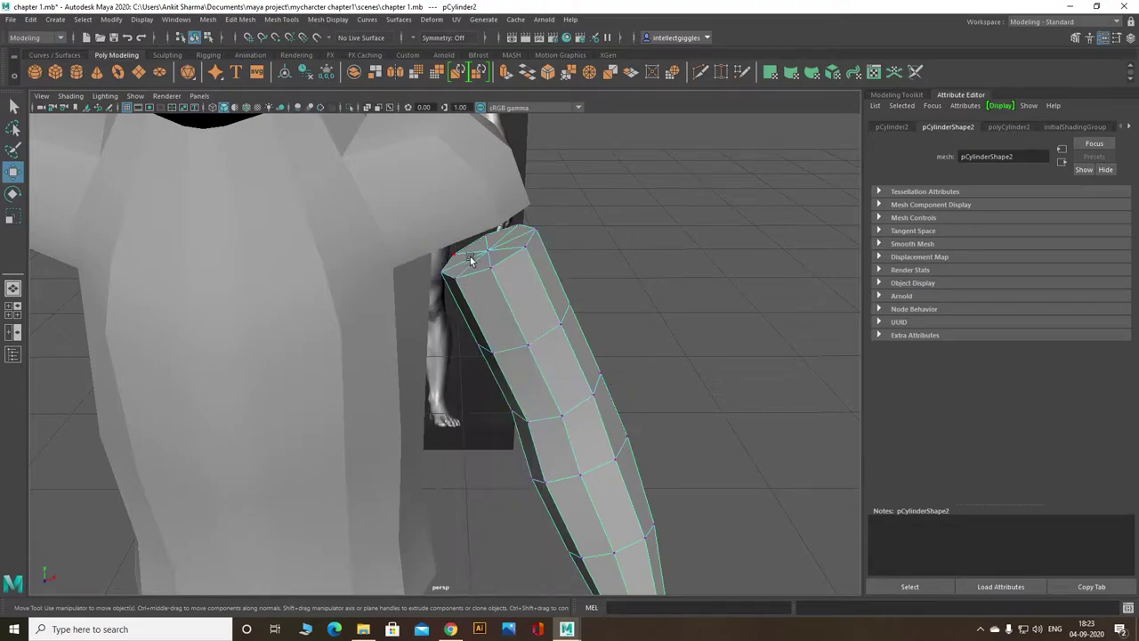
left_click(488, 252)
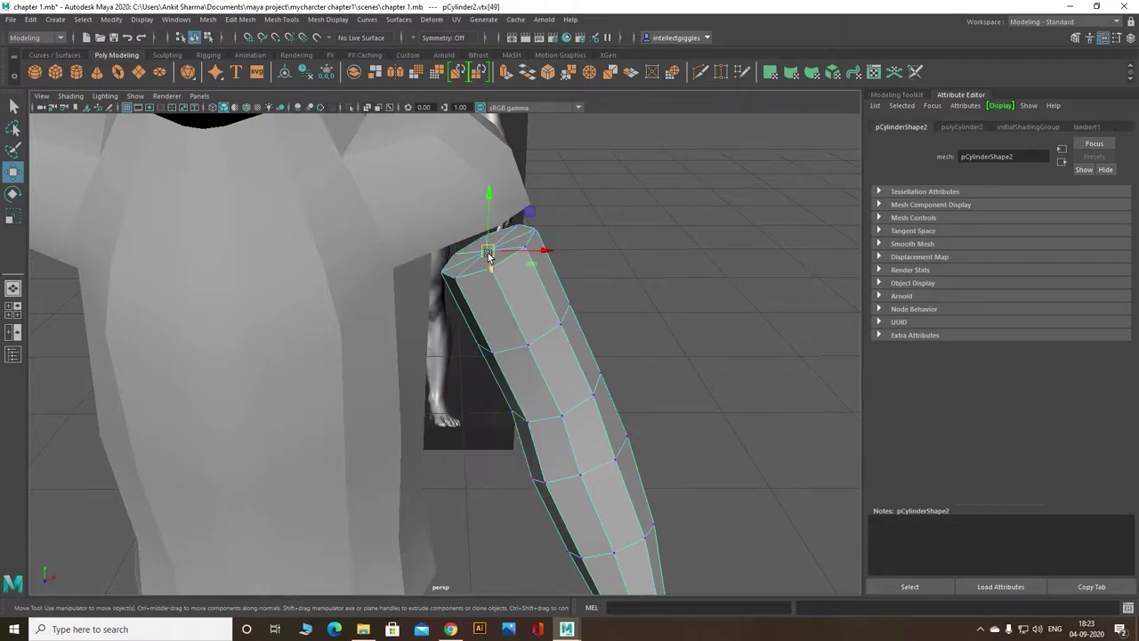
key("ctrl+F11")
key("Delete")
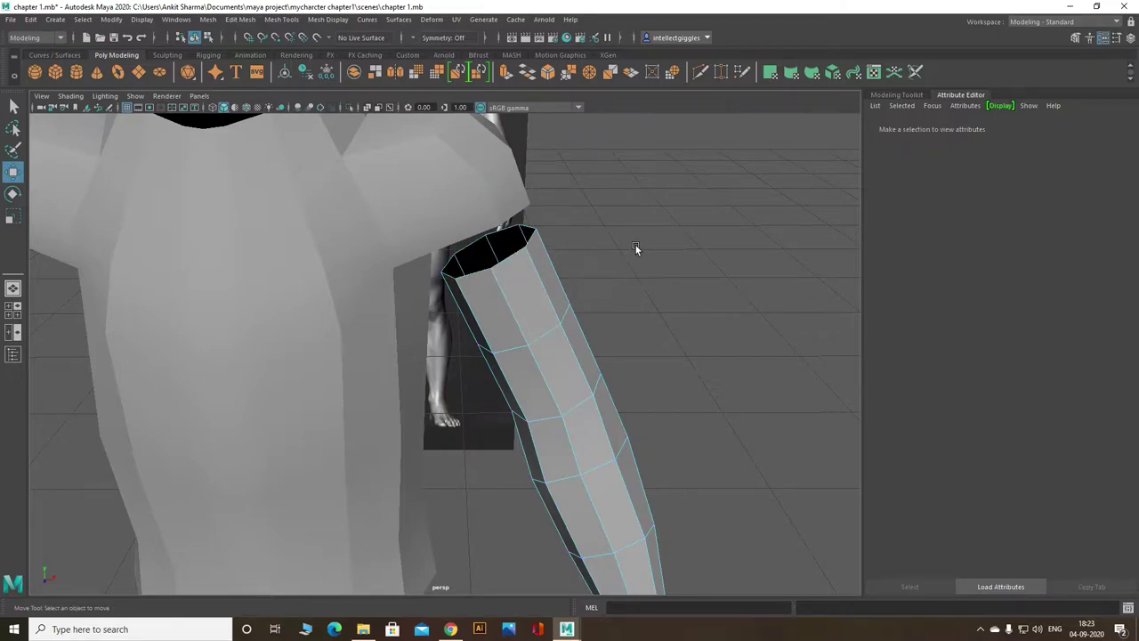
Step: Combine the selected arm and torso with Mesh > Combine into the single mesh pCylinder3
left_click(434, 213)
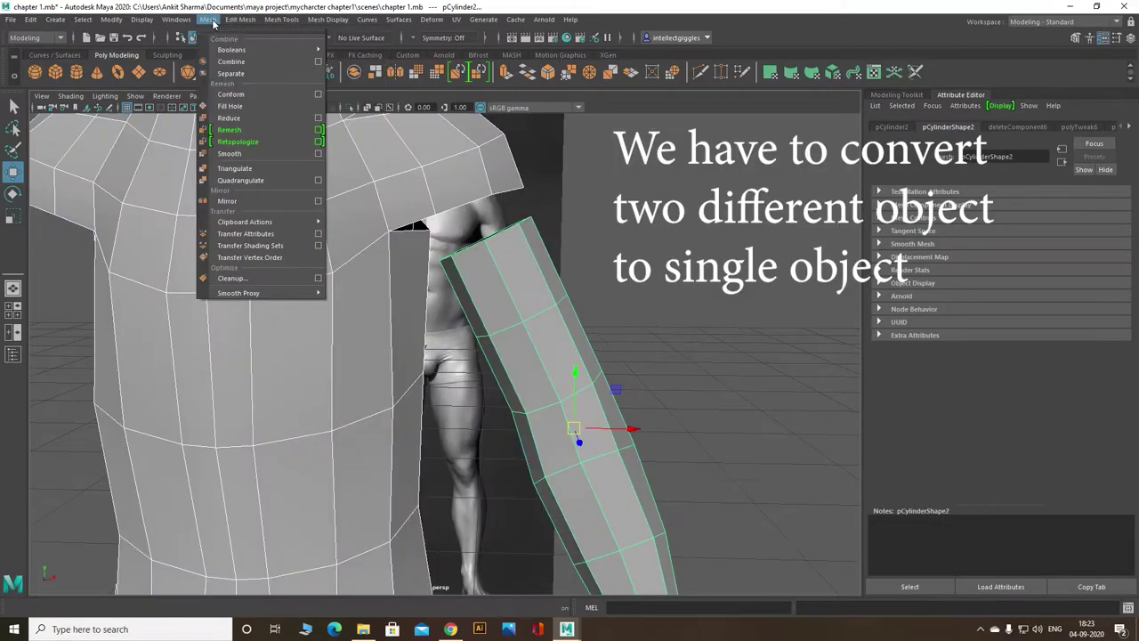
left_click(231, 61)
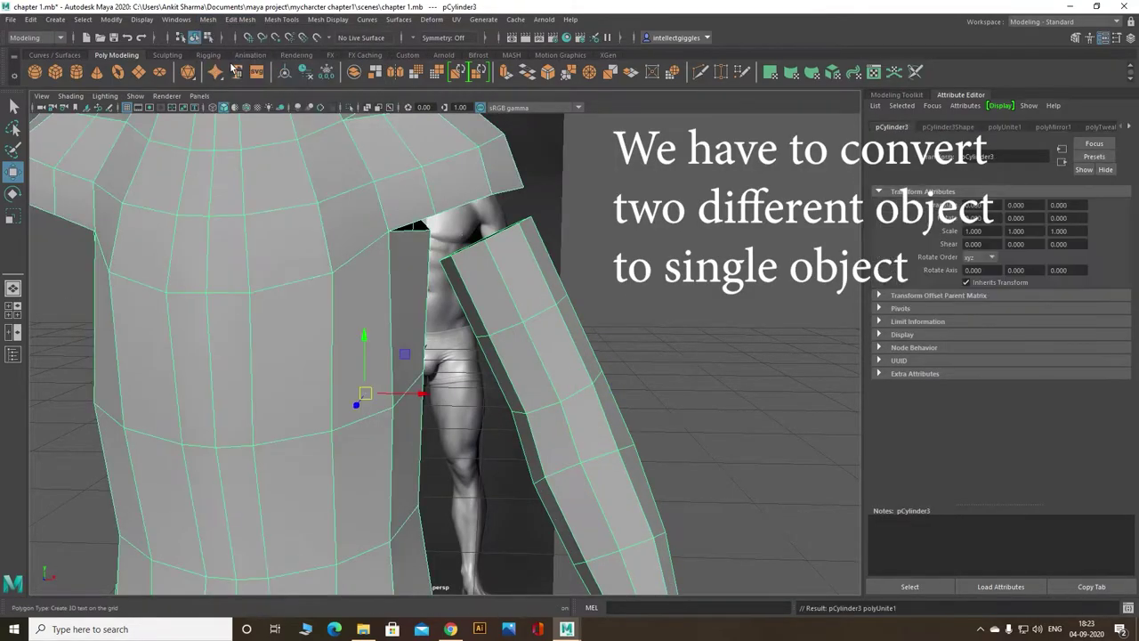
left_click(587, 254)
left_click(495, 255)
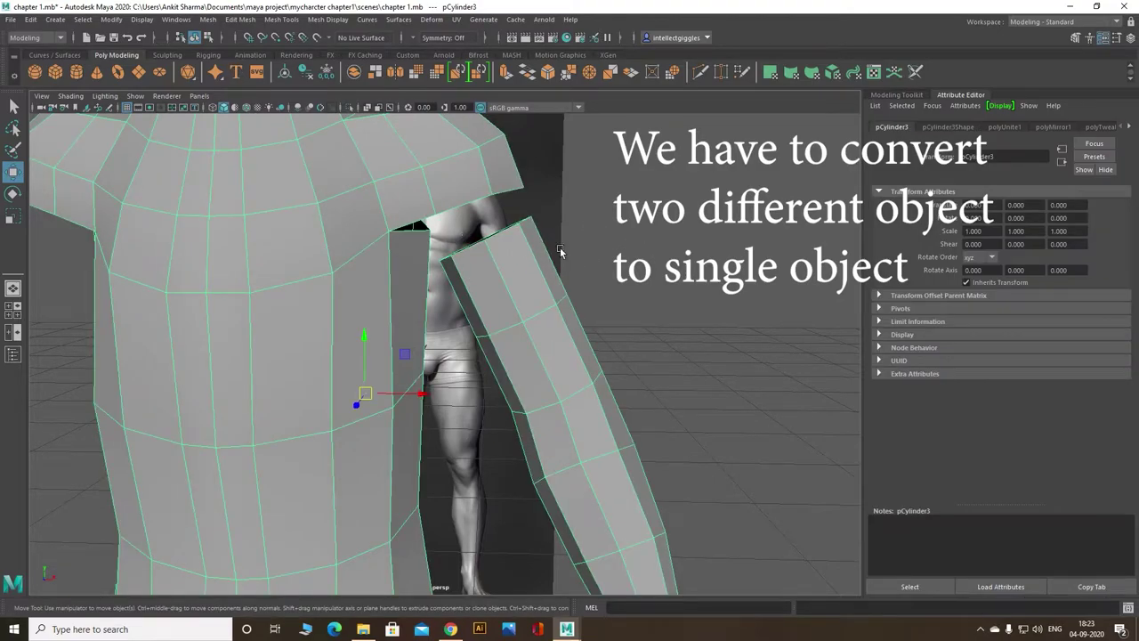
mouse_move(575, 247)
left_mouse_down("alt")
mouse_move(586, 262)
mouse_move(584, 244)
mouse_move(615, 238)
left_mouse_up("alt")
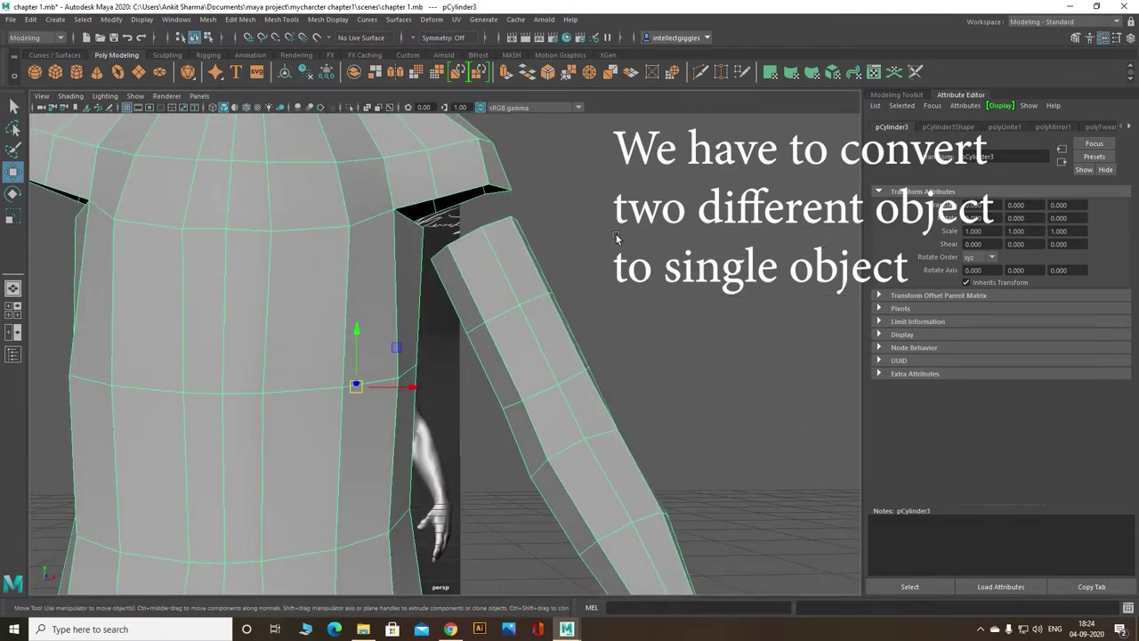
mouse_move(620, 236)
right_mouse_down()
mouse_move(593, 242)
mouse_move(616, 203)
right_mouse_up()
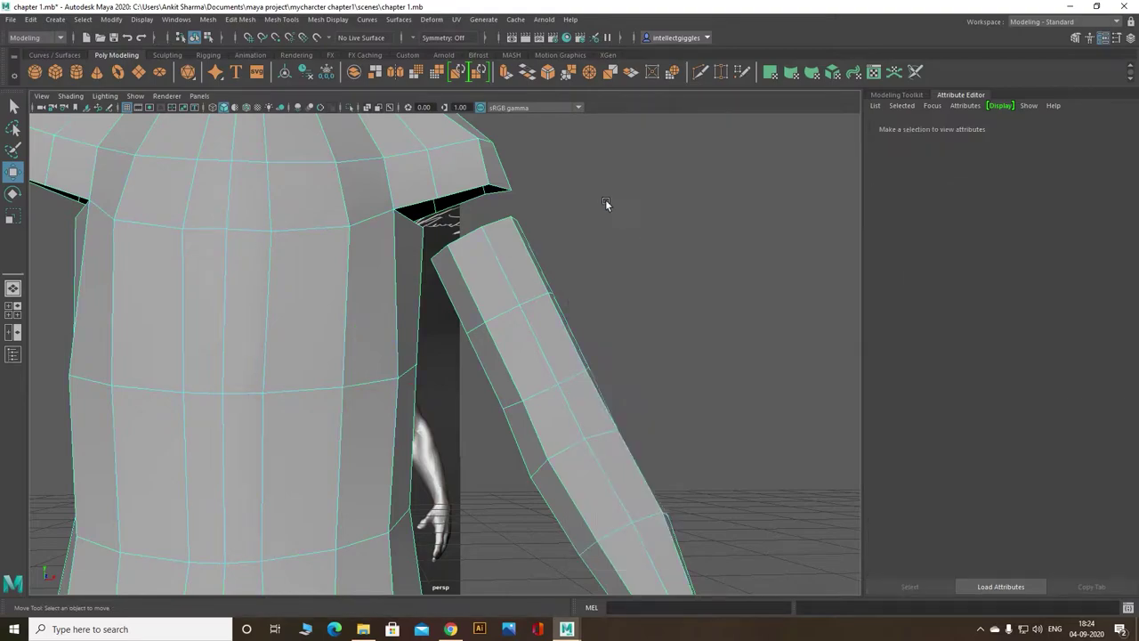
Step: Select the shoulder-hole and arm-top border edges and bridge them with 0 divisions
left_click(443, 202)
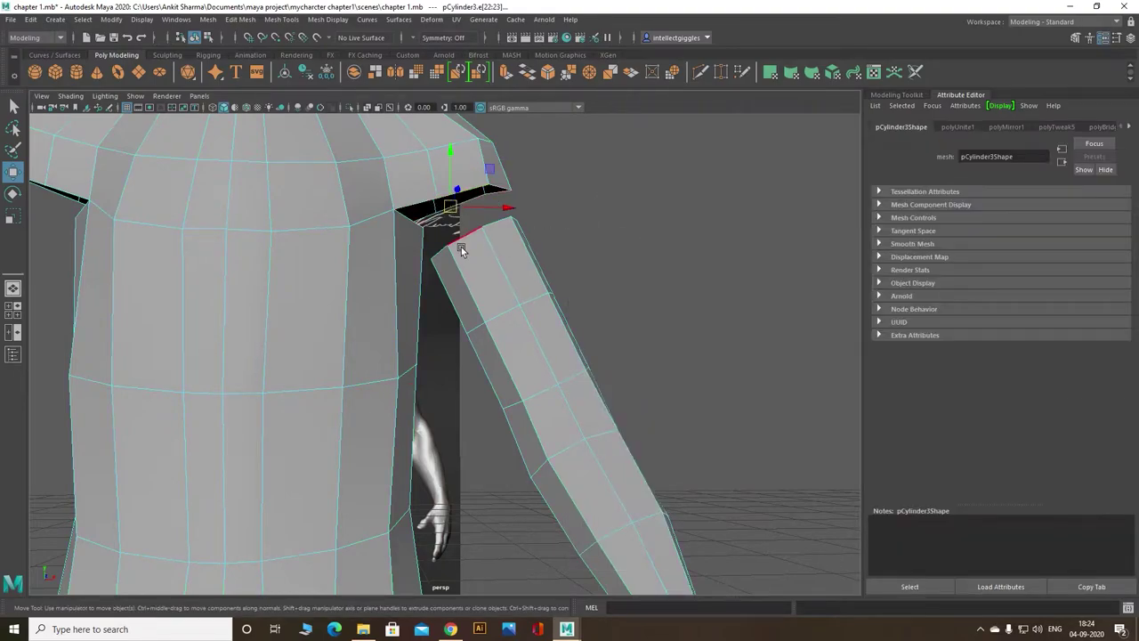
mouse_move(564, 214)
left_mouse_down("alt")
mouse_move(383, 235)
mouse_move(528, 254)
left_mouse_up("alt")
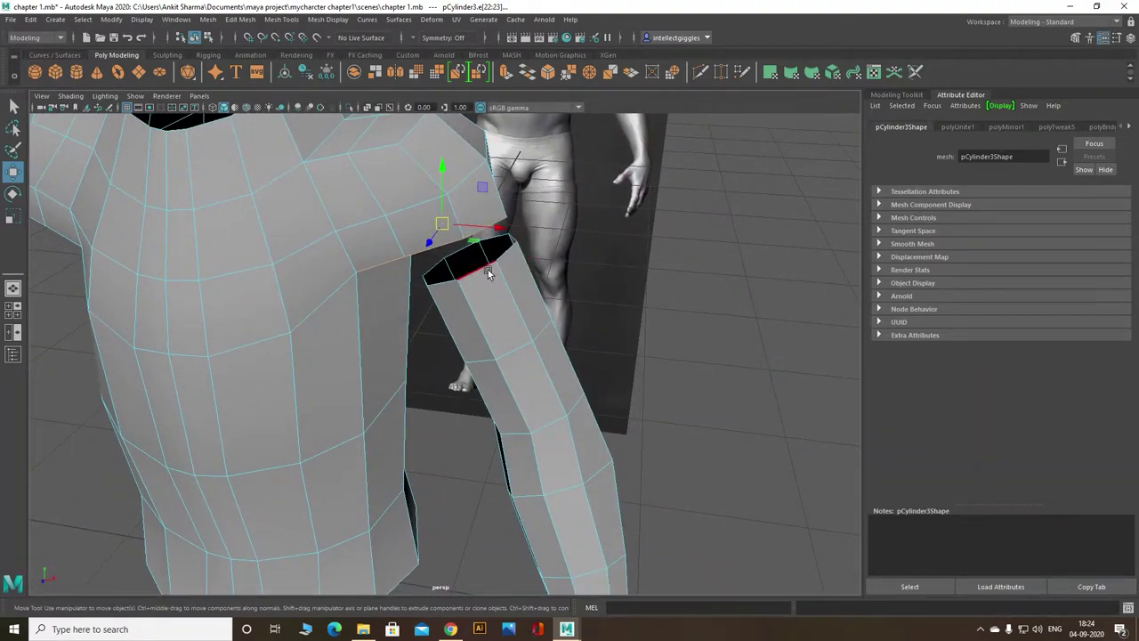
left_click(456, 278)
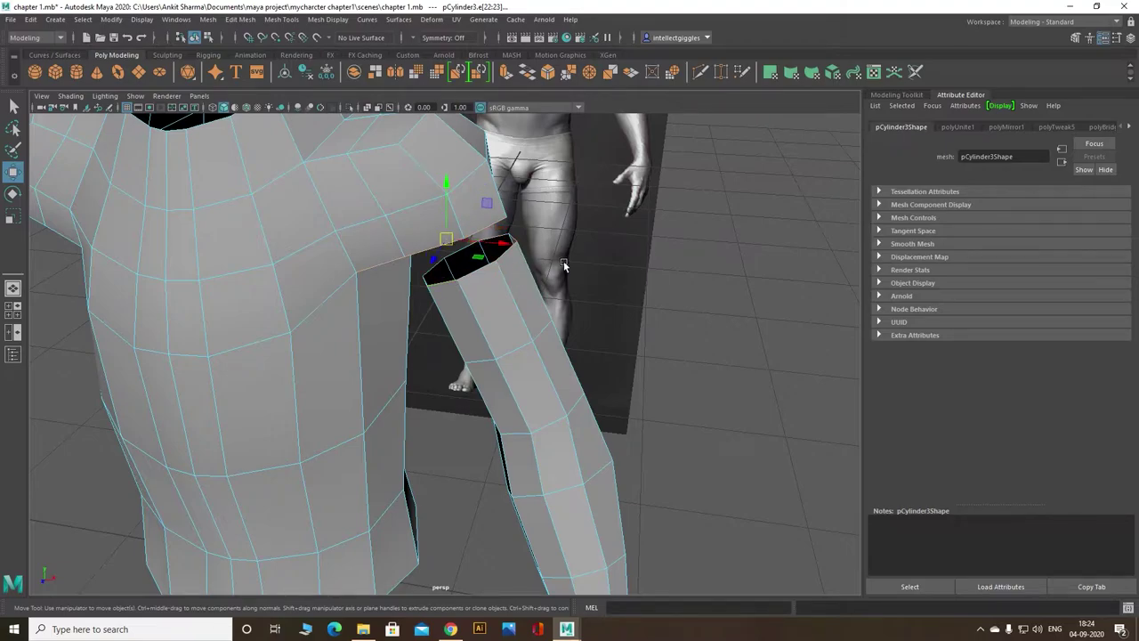
left_click(278, 20)
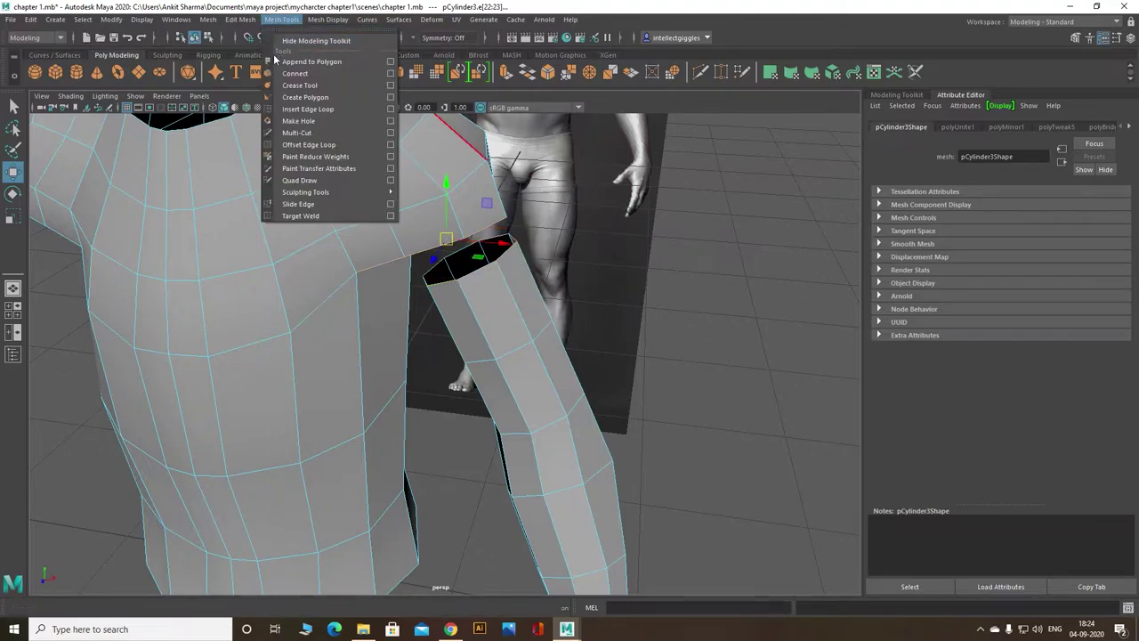
mouse_move(240, 20)
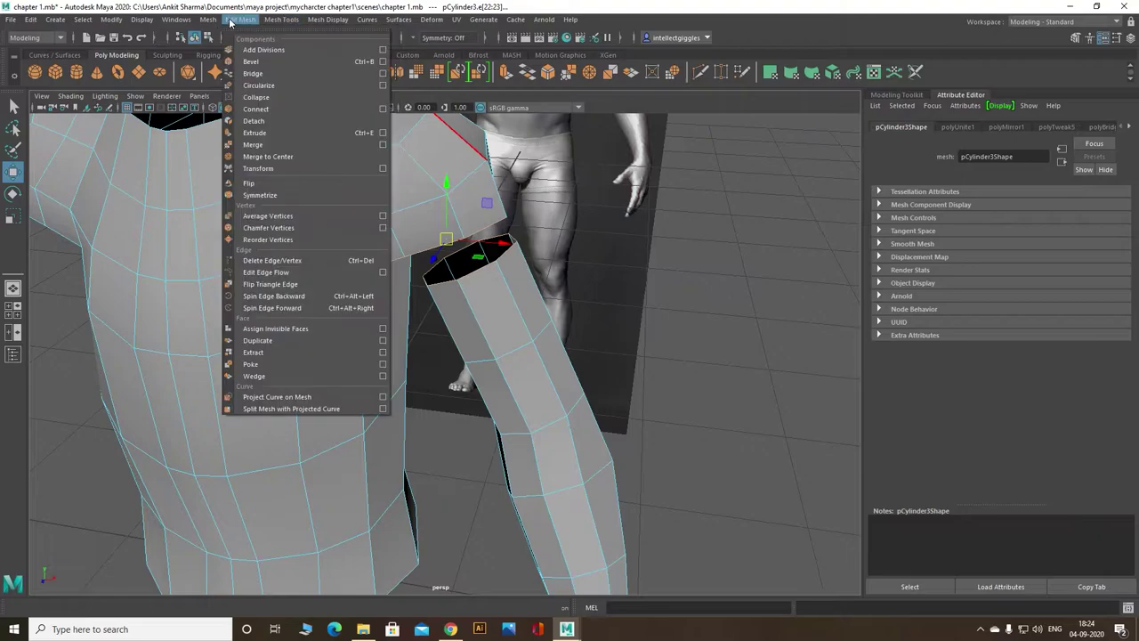
left_click(253, 78)
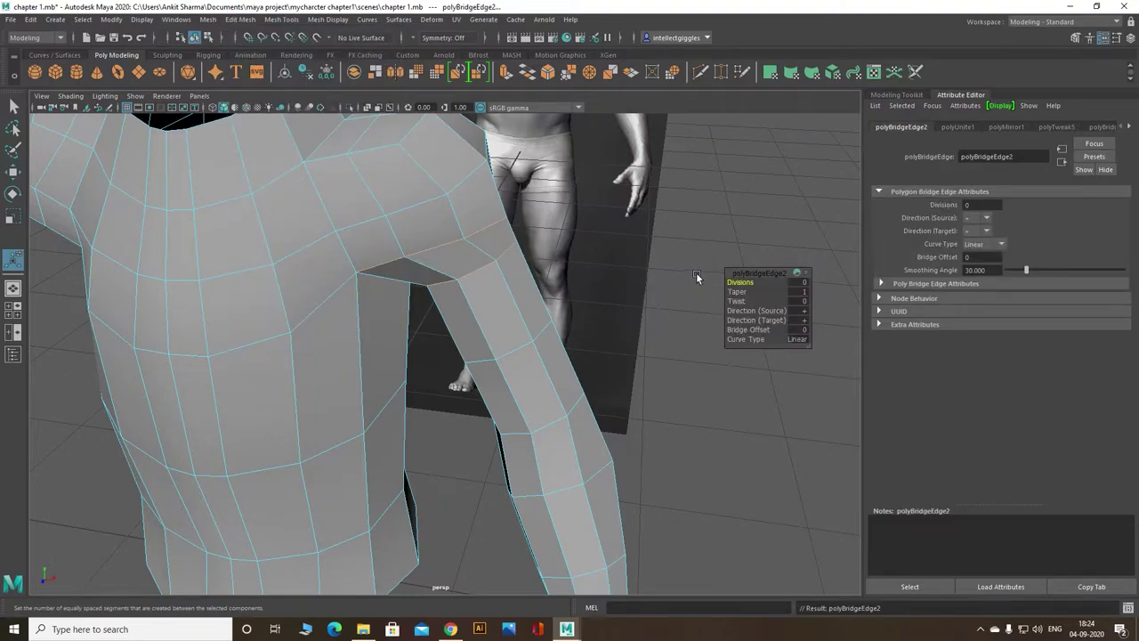
mouse_move(657, 278)
left_mouse_down("alt")
mouse_move(390, 225)
mouse_move(399, 196)
mouse_move(579, 186)
mouse_move(631, 170)
mouse_move(620, 255)
mouse_move(667, 273)
mouse_move(710, 255)
mouse_move(699, 184)
mouse_move(656, 158)
mouse_move(582, 173)
mouse_move(564, 246)
mouse_move(523, 294)
mouse_move(535, 298)
mouse_move(526, 344)
left_mouse_up("alt")
Step: In the side view, raise and tilt the upper-arm edge loop, then select the elbow loop
key("w")
right_click_drag(647, 302, 647, 325)
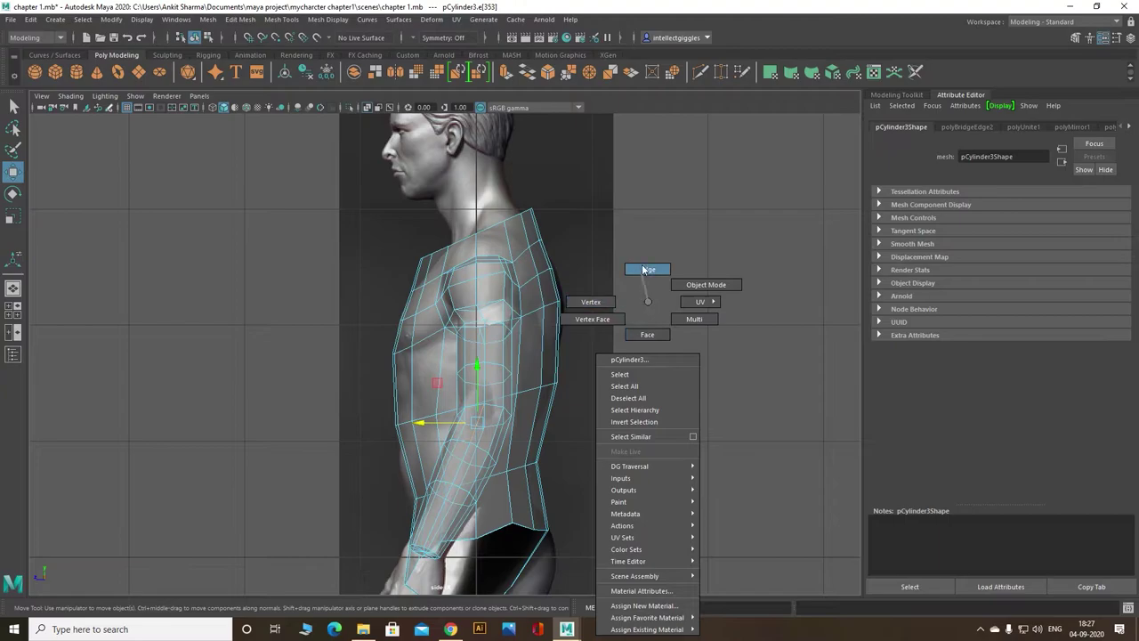
left_click(647, 269)
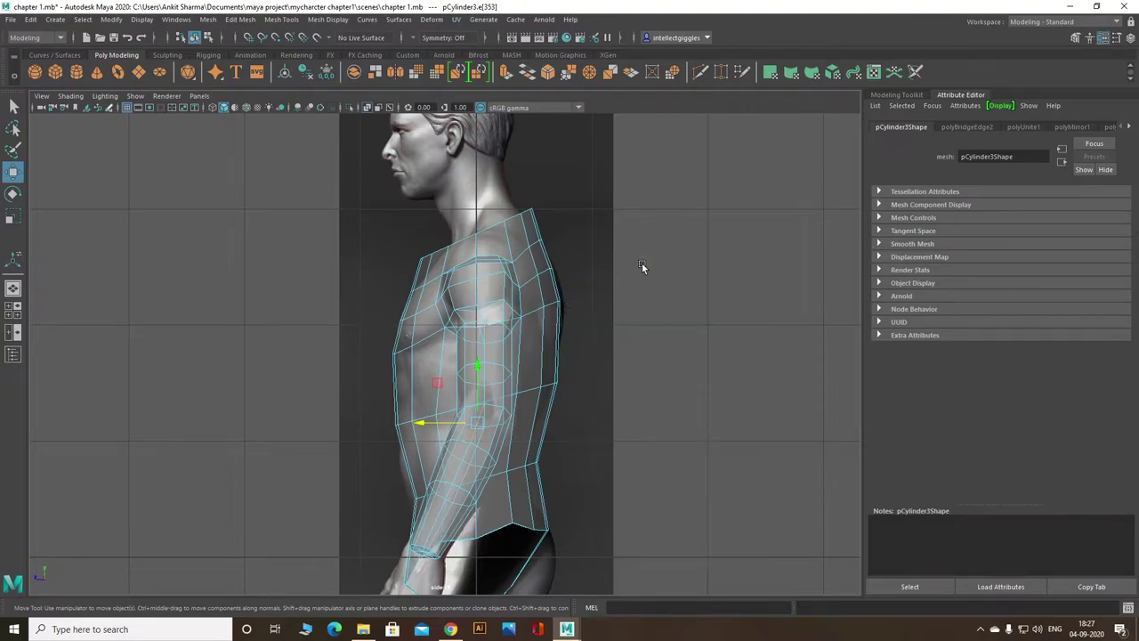
left_click(405, 426)
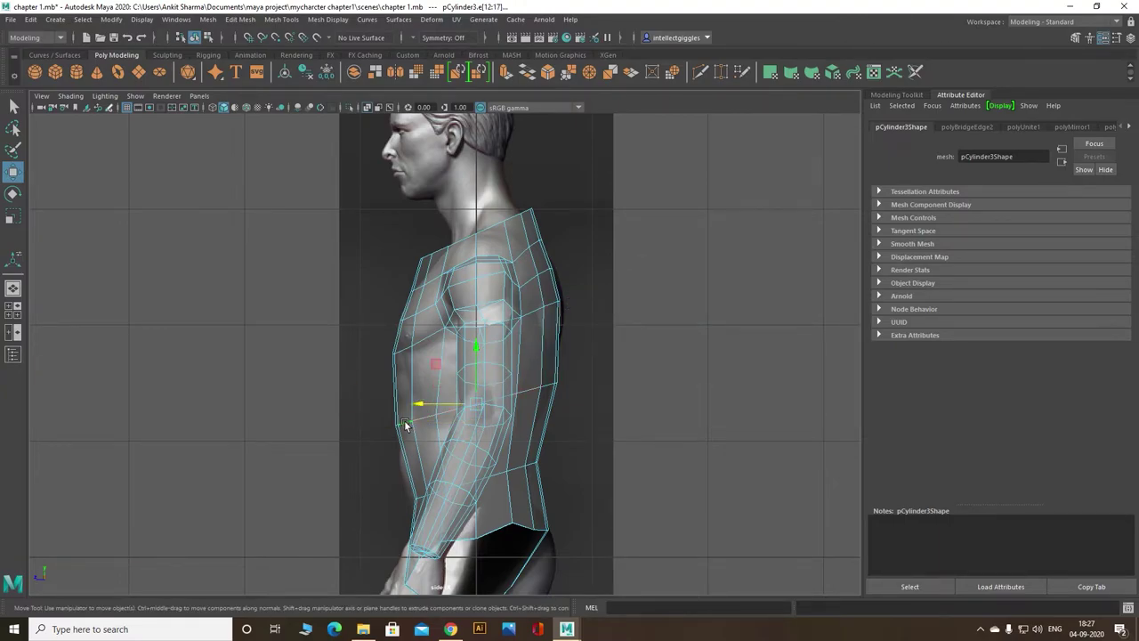
mouse_move(478, 363)
left_mouse_down()
mouse_move(482, 331)
mouse_move(485, 345)
left_mouse_up()
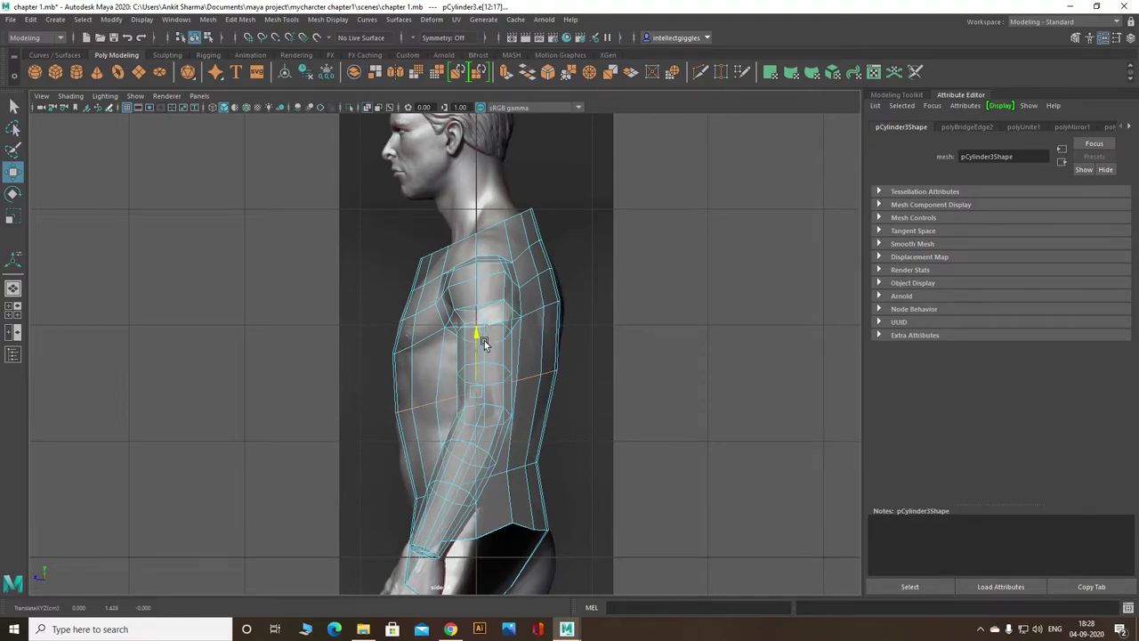
key("e")
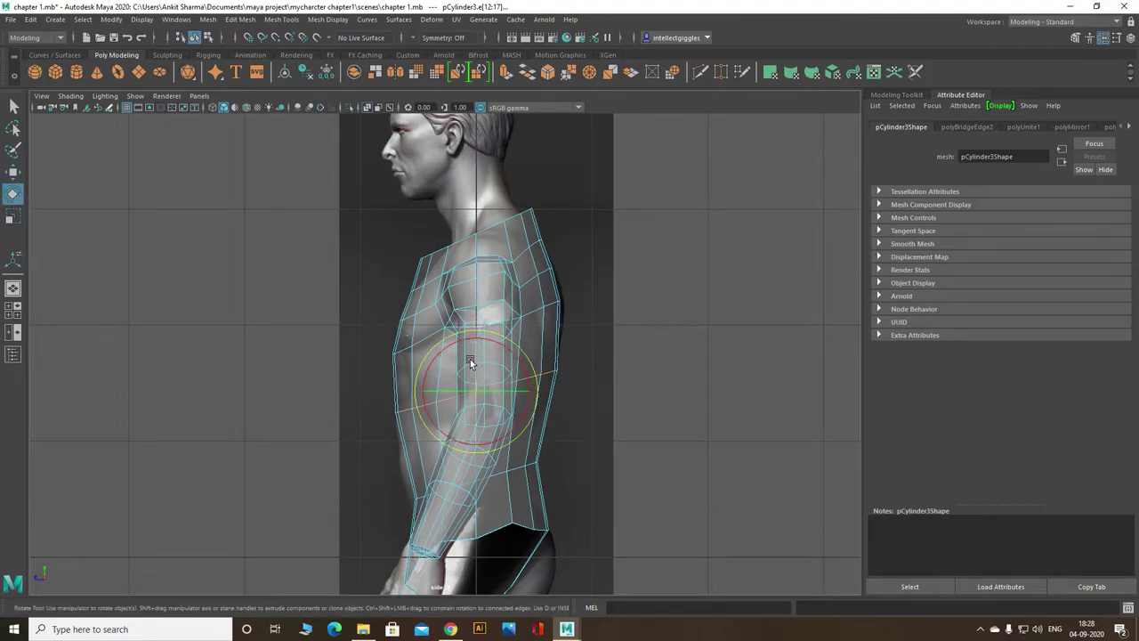
left_click_drag(470, 359, 431, 361)
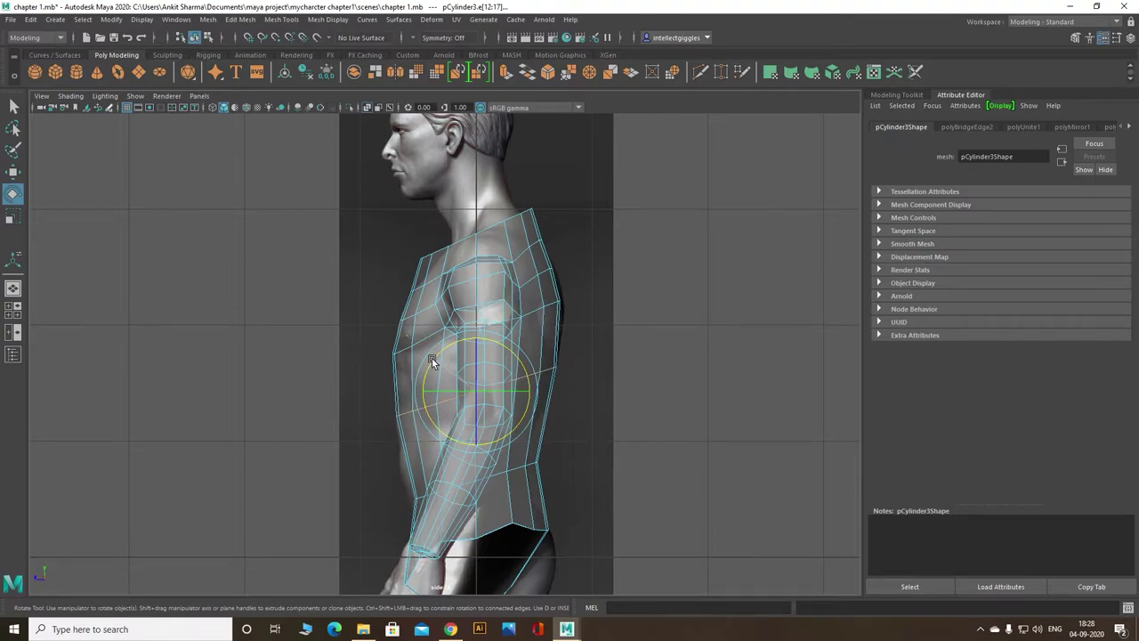
left_click(511, 472)
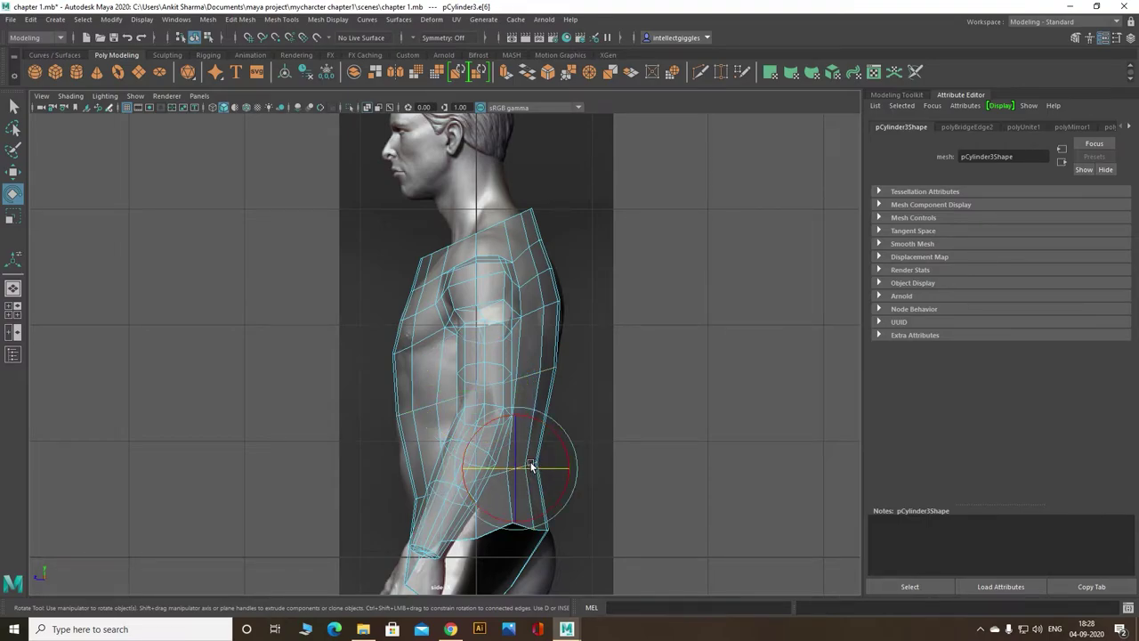
Step: Review the torso in the front and perspective views, selecting the lower-chest edge loop
left_click(655, 399)
middle_click_drag(613, 424, 650, 427, "alt")
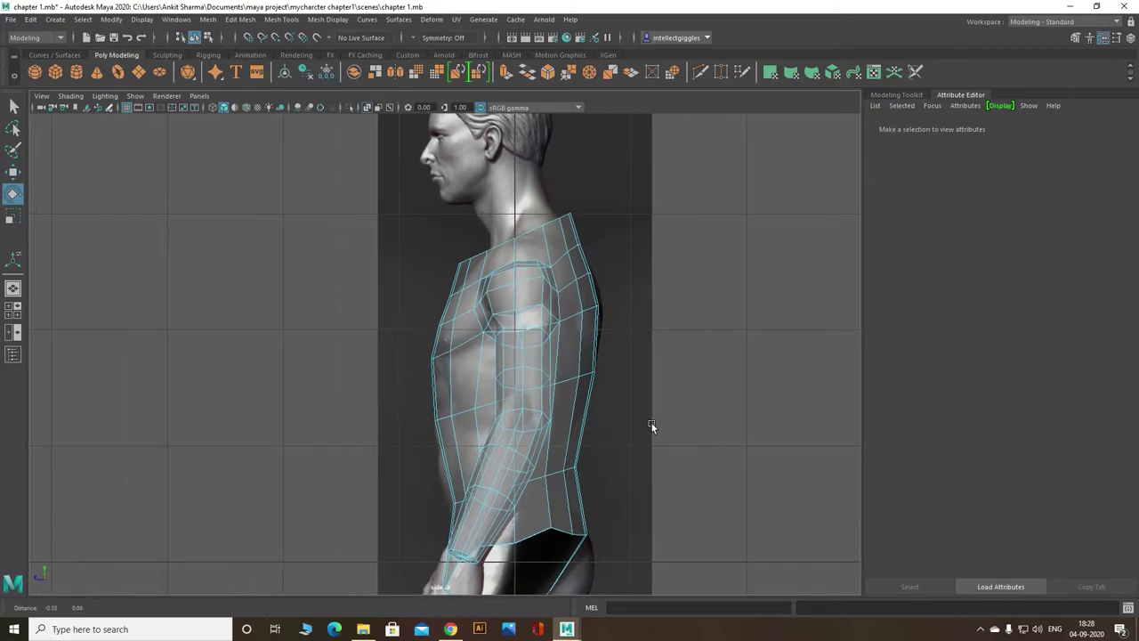
key("space")
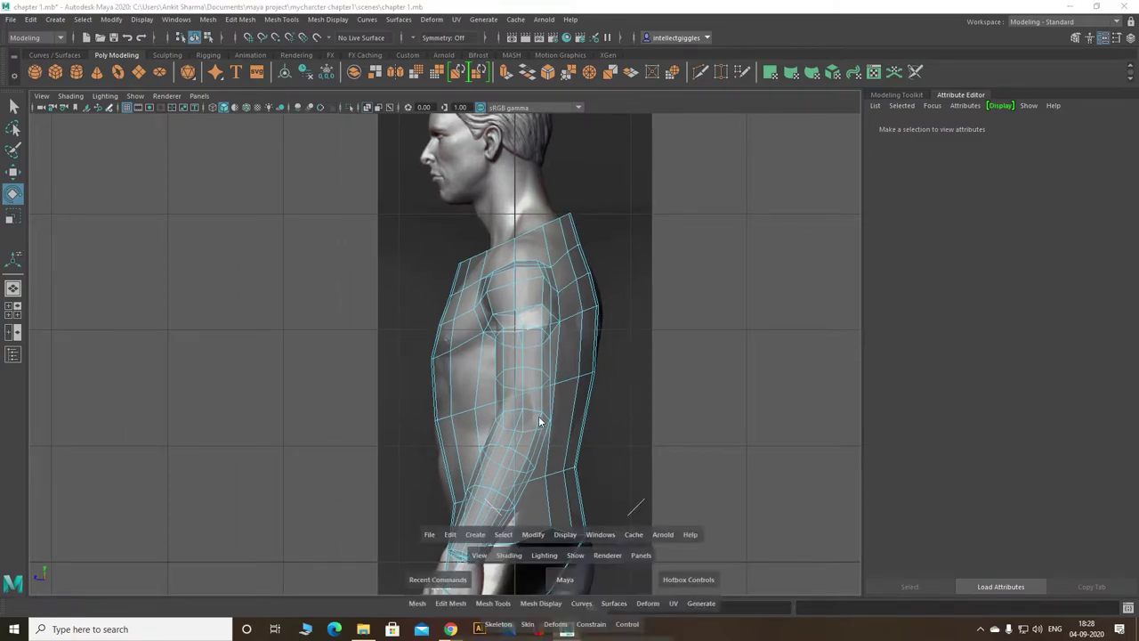
key("space")
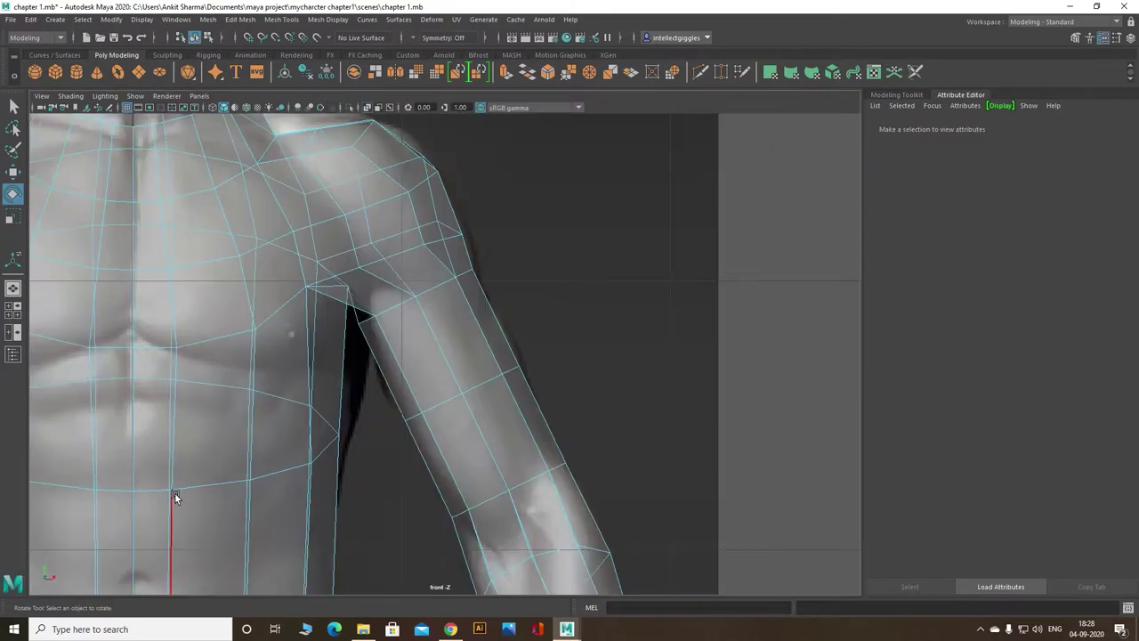
key("space")
key("space")
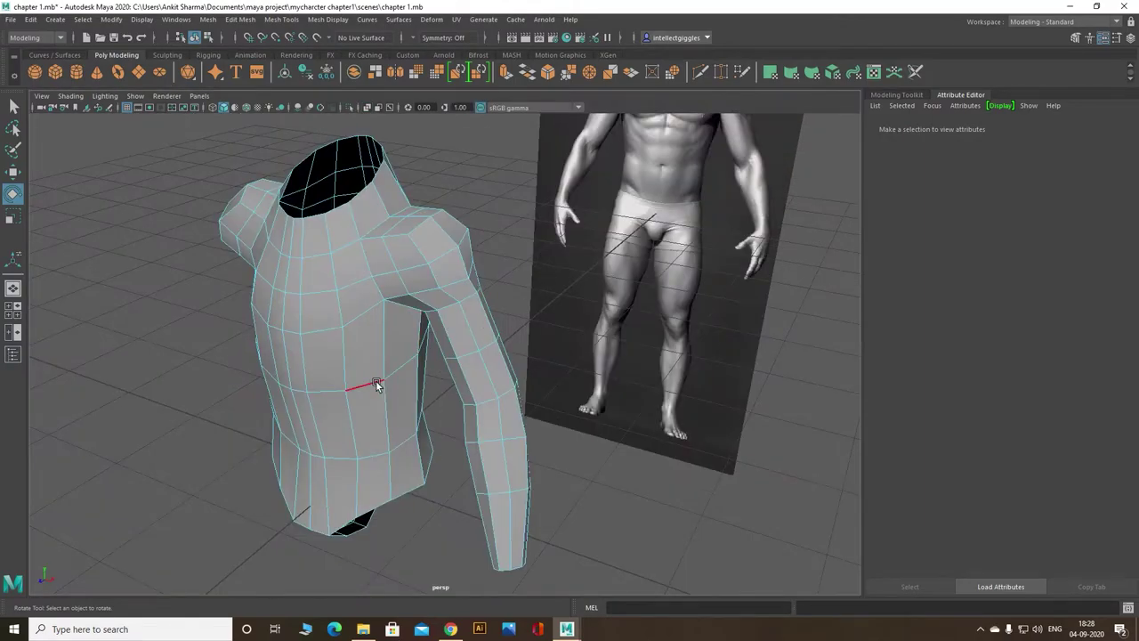
double_click(374, 386)
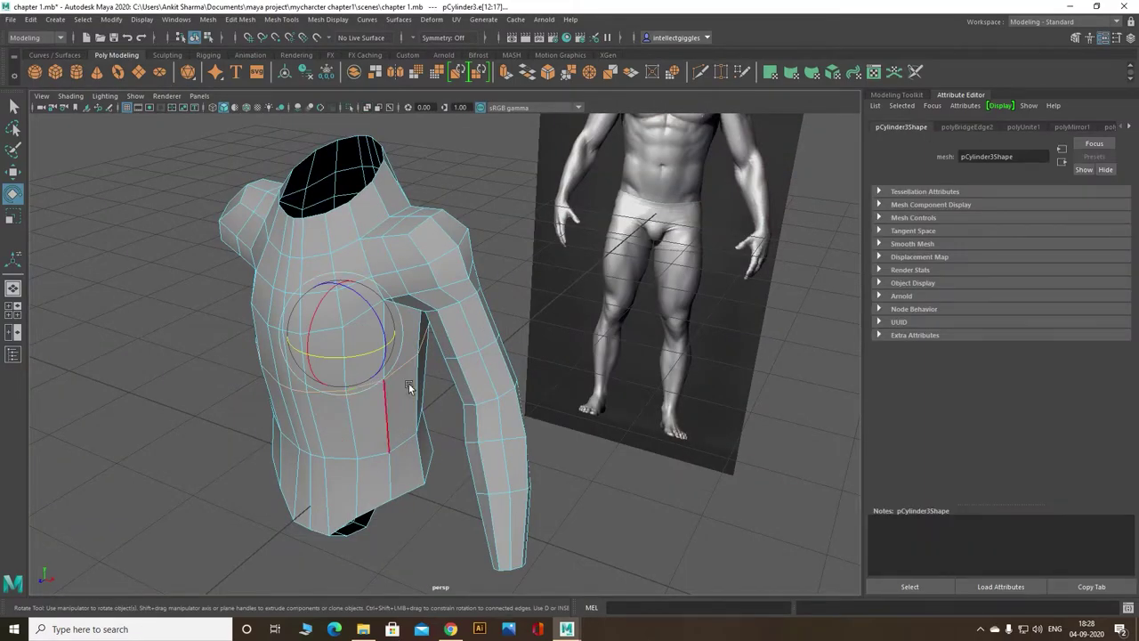
mouse_move(369, 385)
left_mouse_down("alt")
mouse_move(597, 343)
mouse_move(586, 351)
mouse_move(522, 308)
mouse_move(474, 340)
mouse_move(584, 333)
mouse_move(544, 318)
mouse_move(517, 330)
mouse_move(543, 341)
left_mouse_up("alt")
key("space")
key("space")
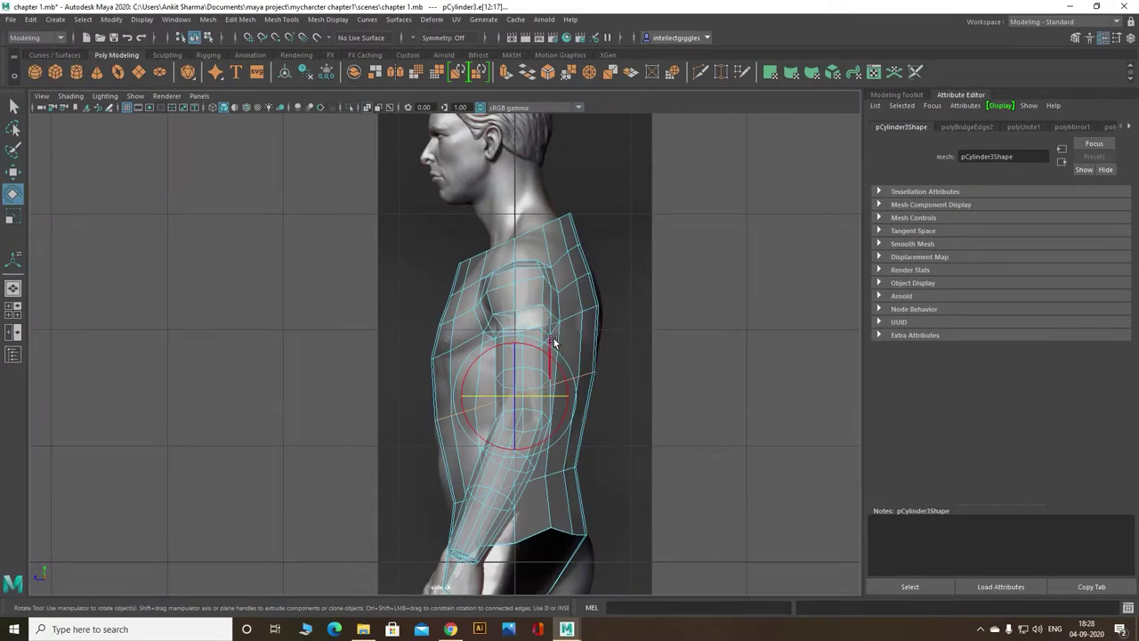
Step: Turn off X-Ray shading so the torso displays solid
left_click(71, 95)
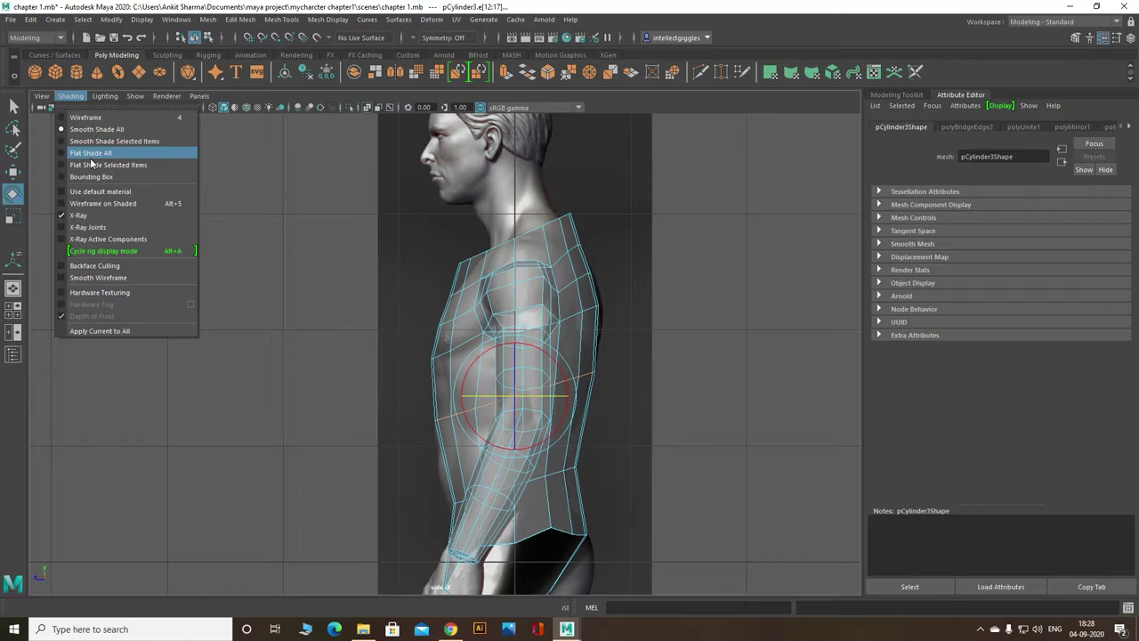
left_click(80, 215)
scroll(633, 447, "up", 2)
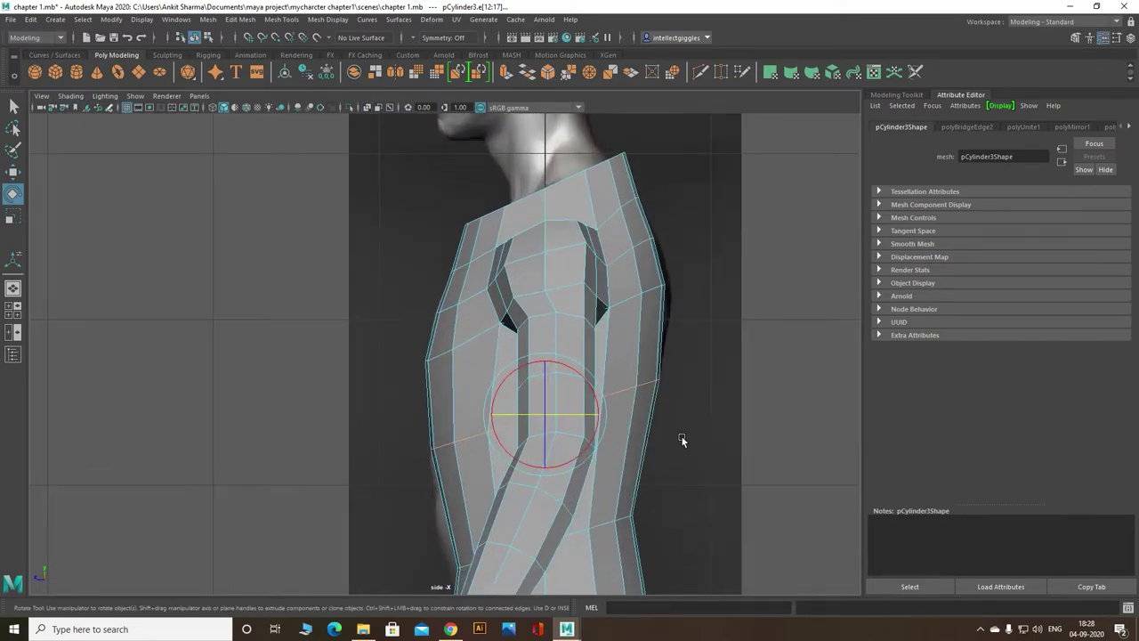
scroll(681, 439, "down", 4)
scroll(677, 438, "up", 1)
scroll(663, 446, "up", 1)
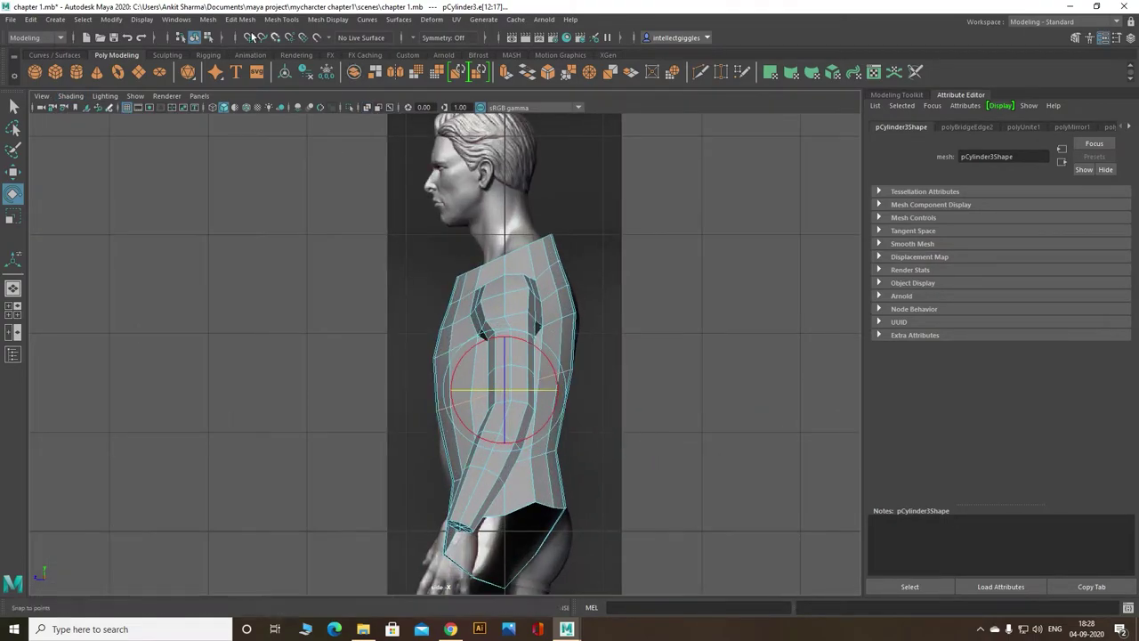
Step: Insert new horizontal edge loops across the lower torso and the arm
left_click(282, 19)
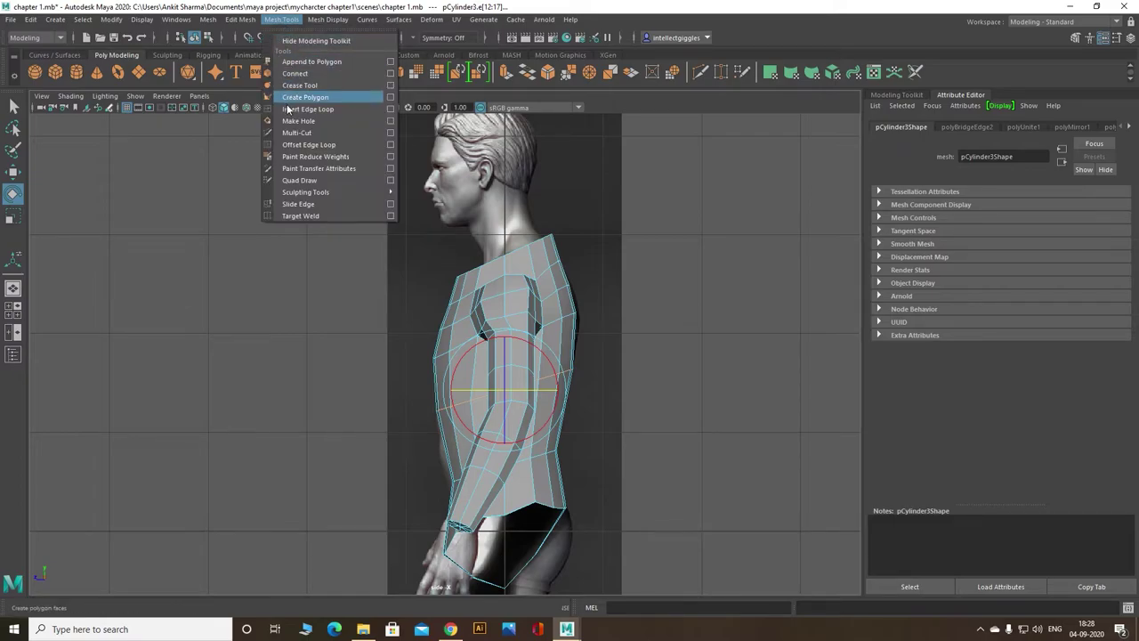
left_click(389, 110)
left_click(390, 110)
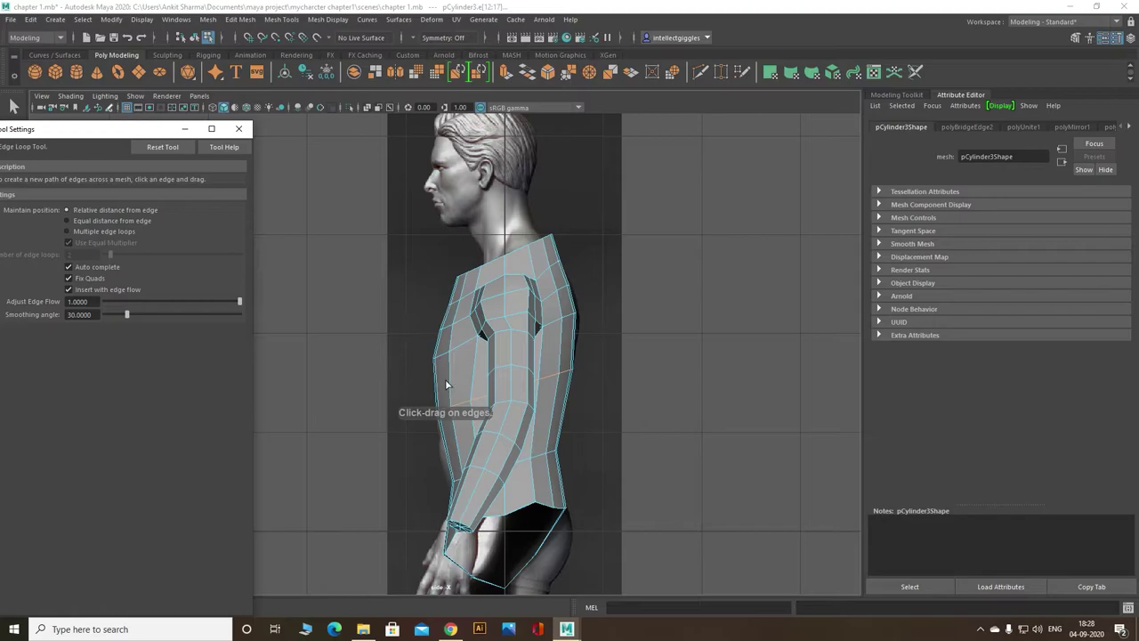
left_click_drag(447, 384, 451, 384)
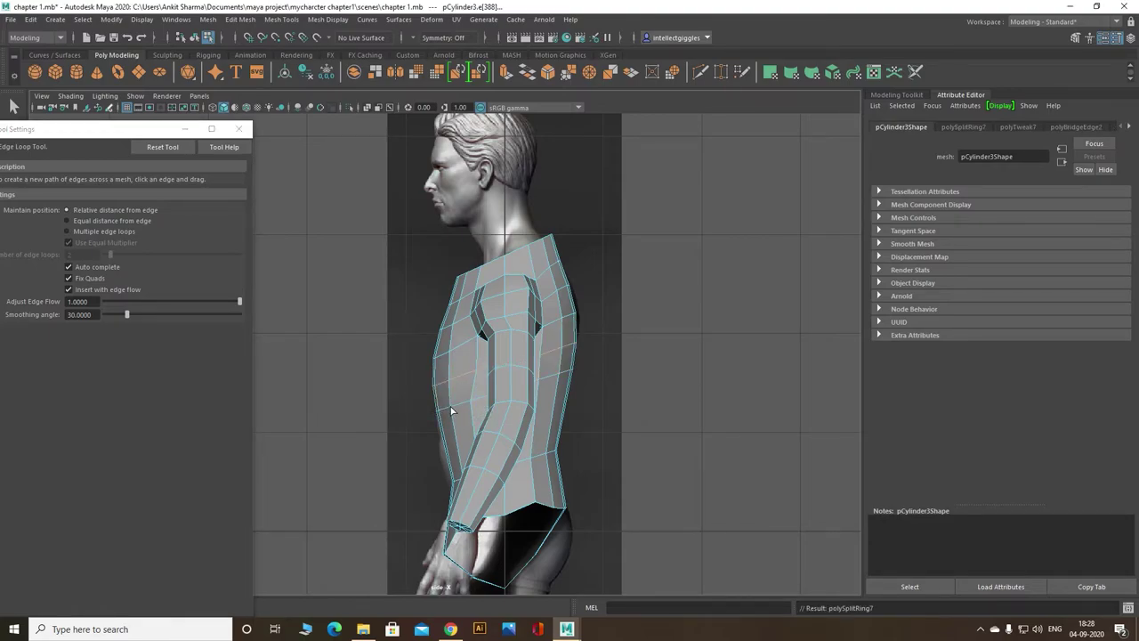
left_click_drag(454, 442, 458, 450)
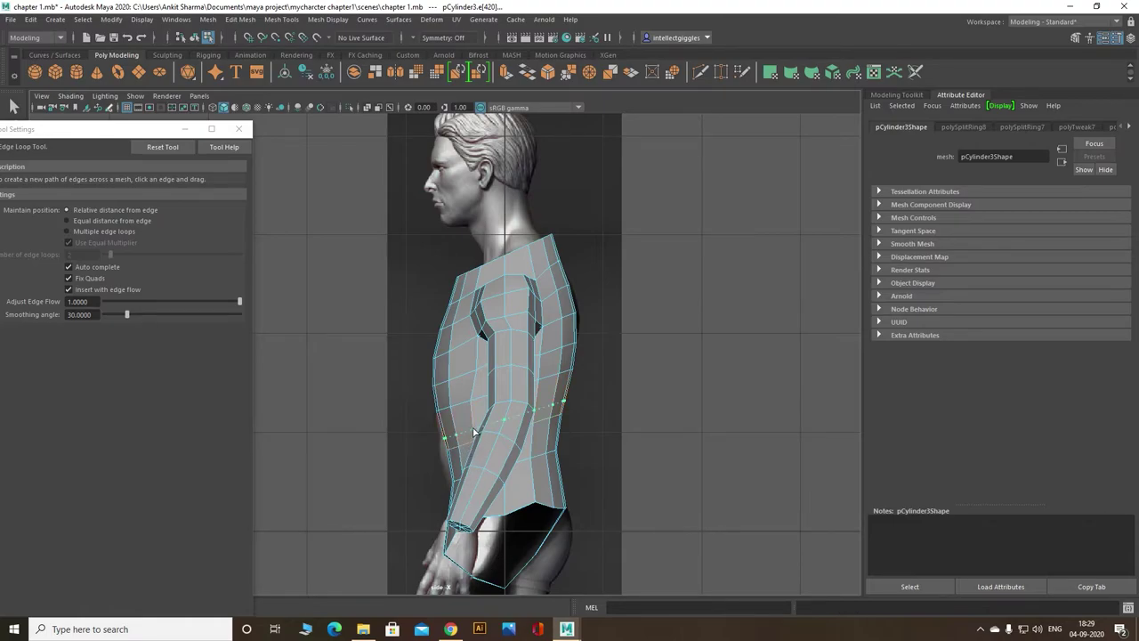
left_click(474, 430)
left_click(475, 429)
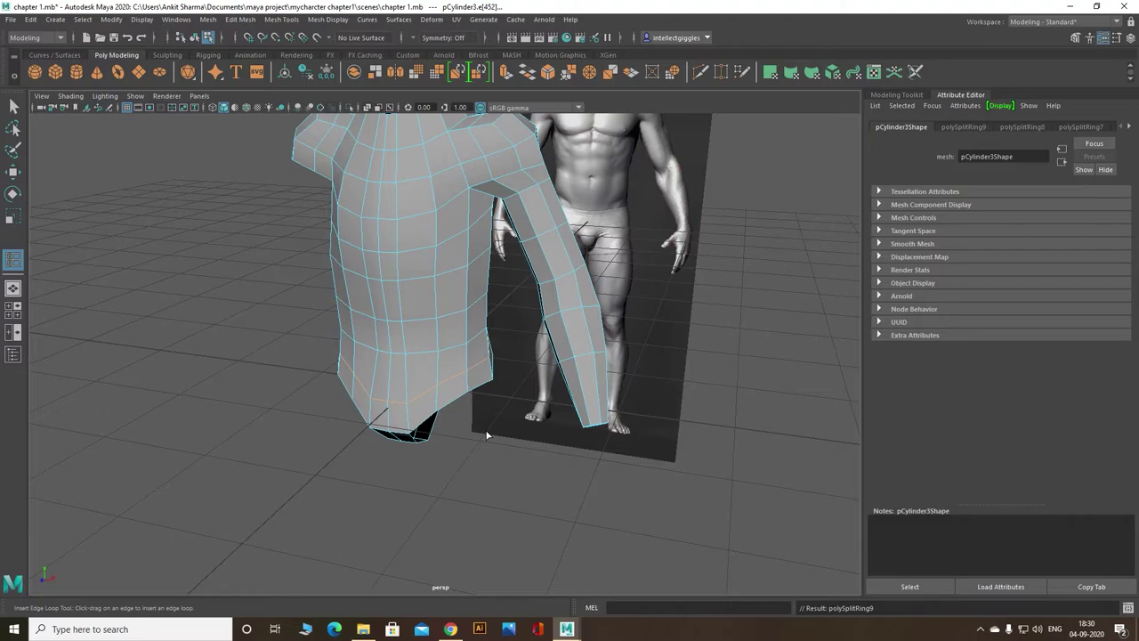
key("space")
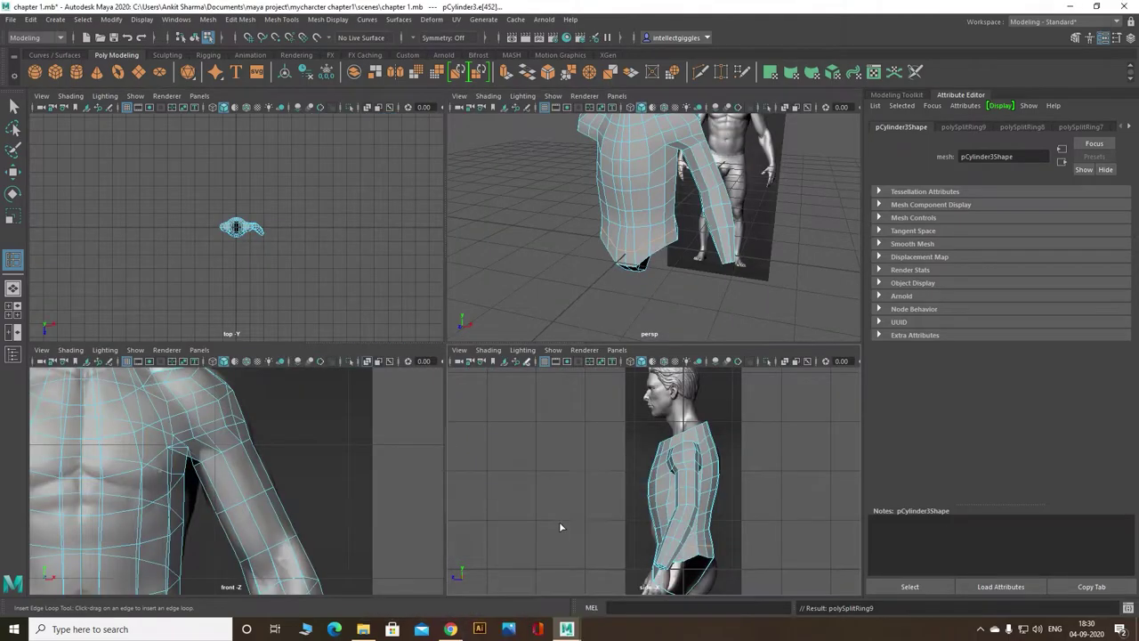
key("space")
right_click(59, 111)
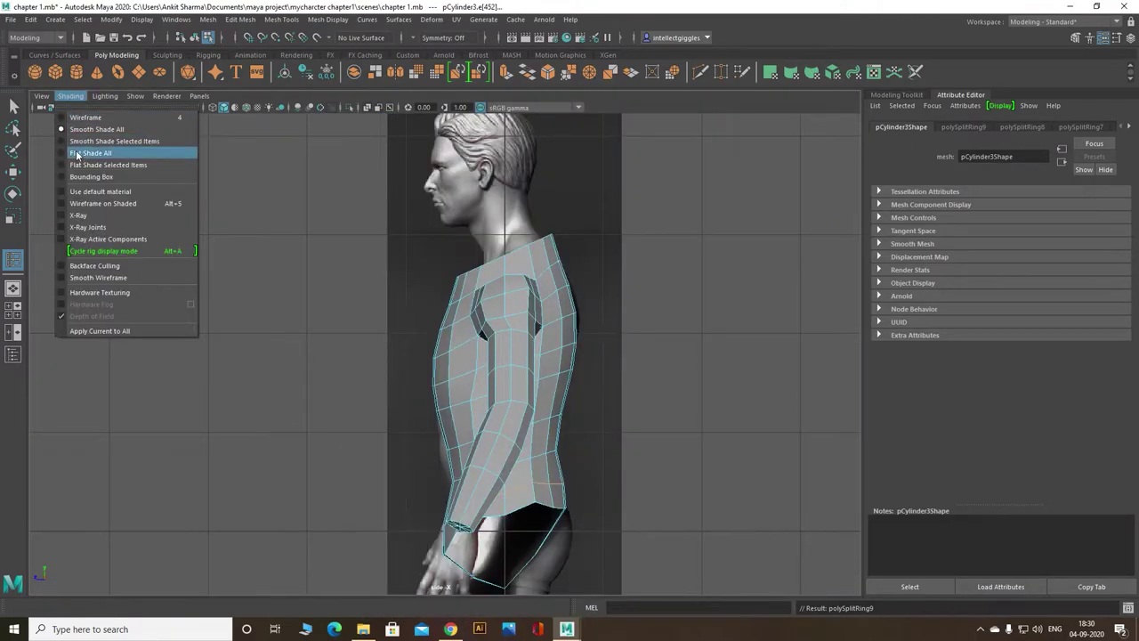
left_click(81, 217)
scroll(552, 390, "up", 3)
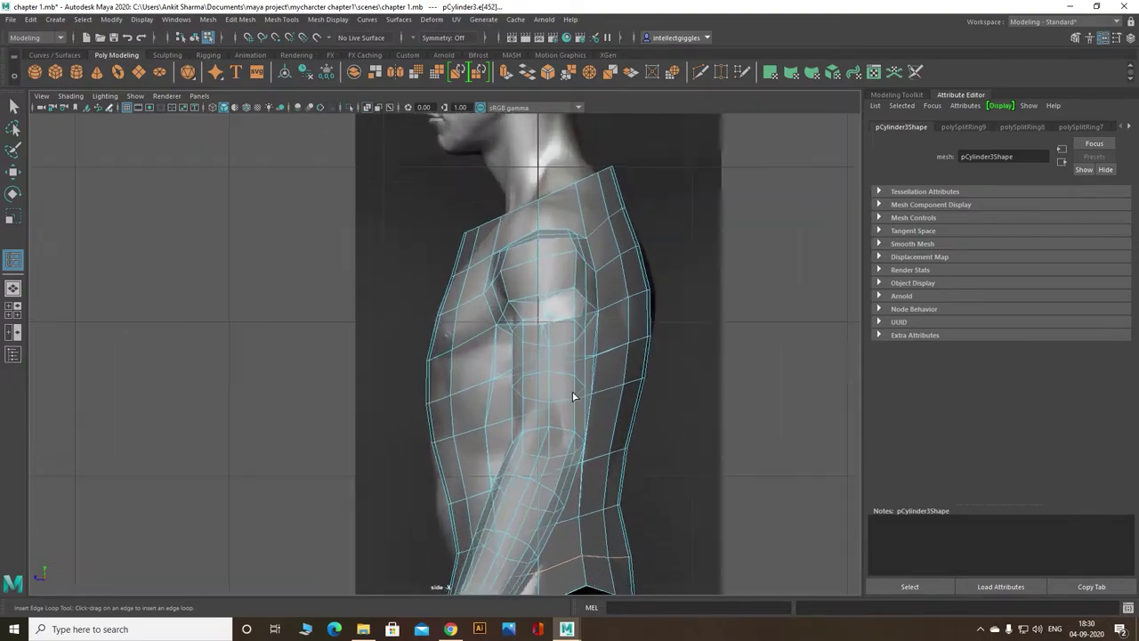
scroll(574, 397, "up", 2)
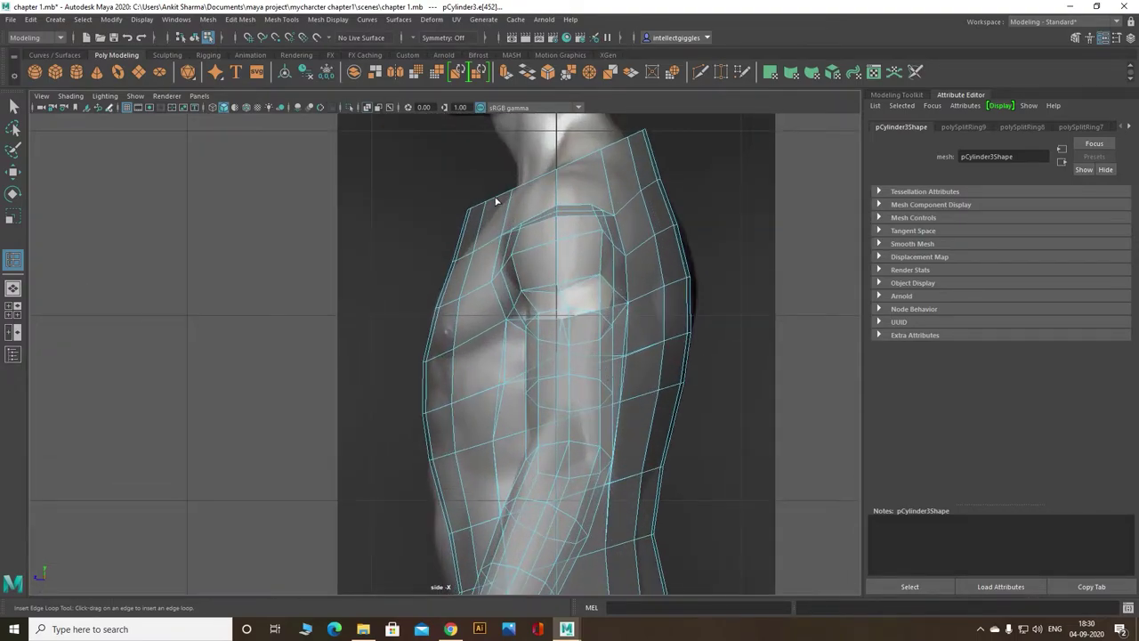
scroll(499, 454, "down", 8)
scroll(585, 467, "up", 1)
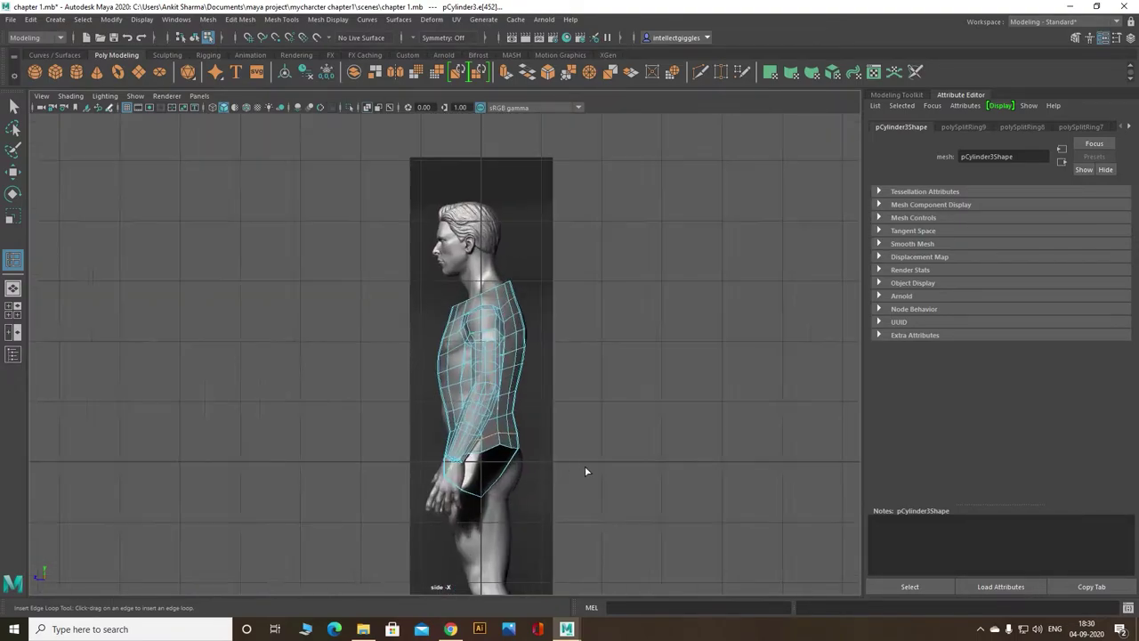
scroll(605, 458, "up", 3)
scroll(623, 436, "up", 3)
scroll(552, 411, "up", 1)
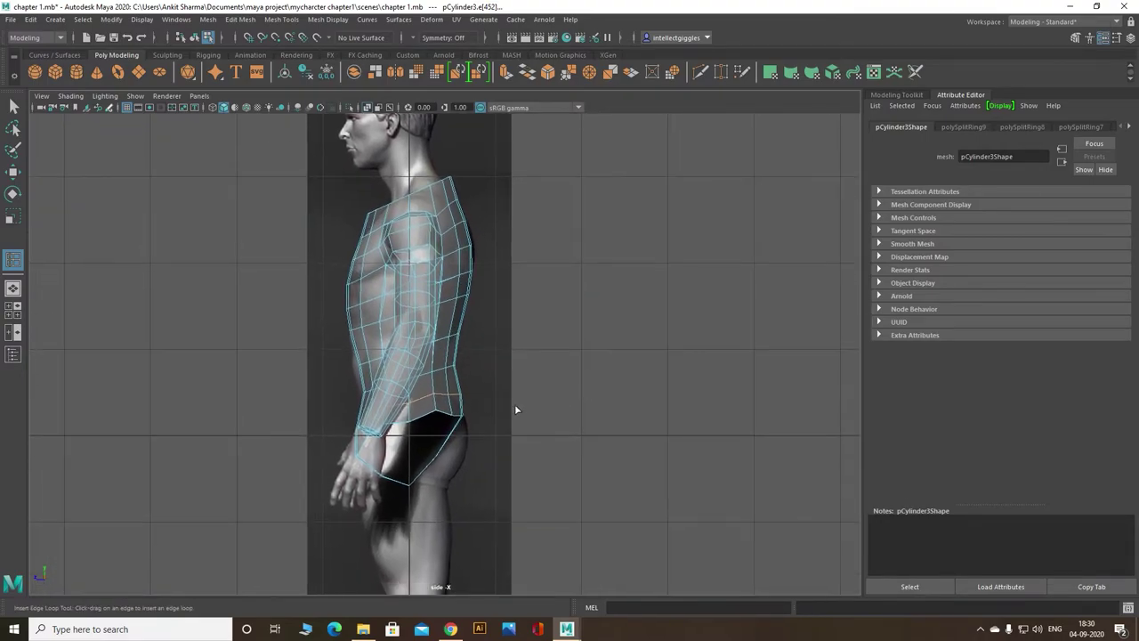
scroll(445, 399, "up", 3)
scroll(481, 400, "down", 1)
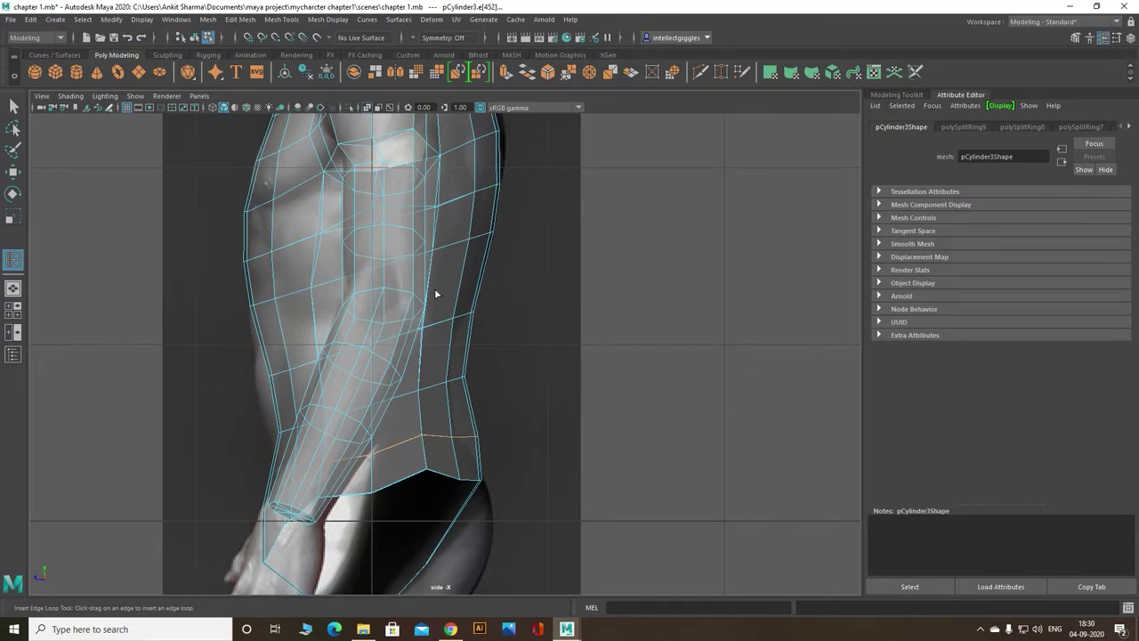
scroll(436, 294, "down", 5)
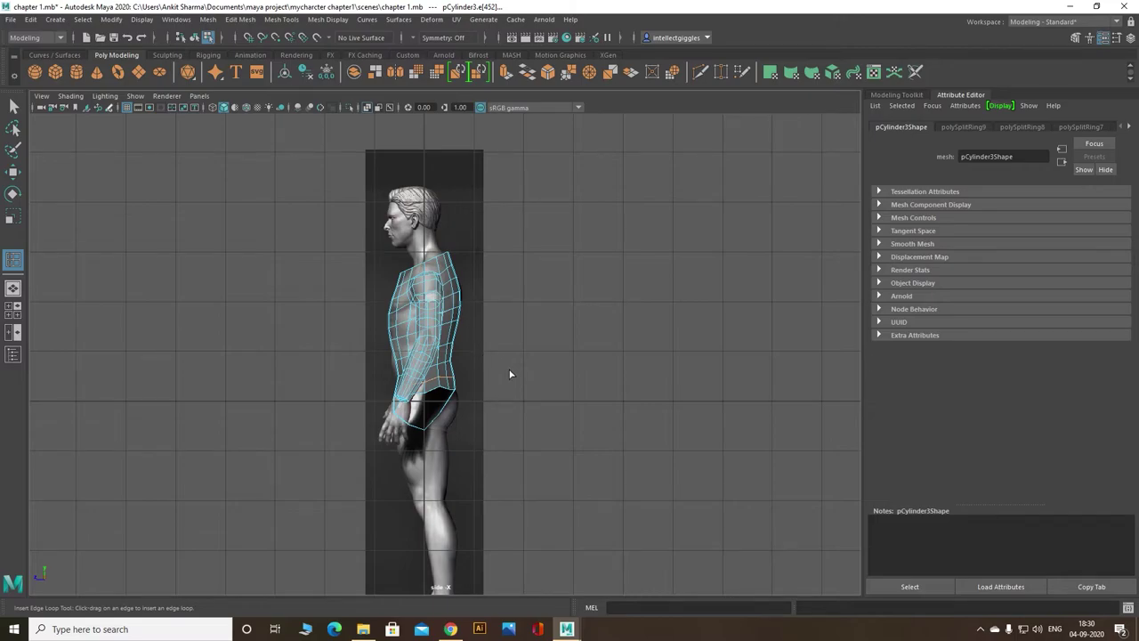
key("space")
key("space")
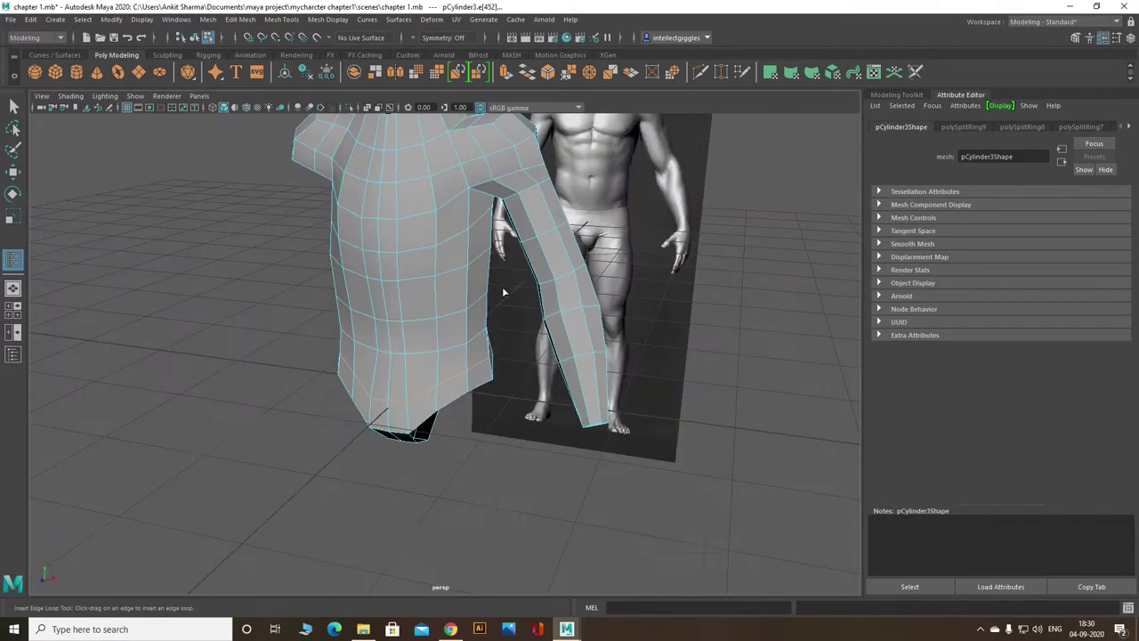
left_click_drag(452, 353, 639, 449, "alt")
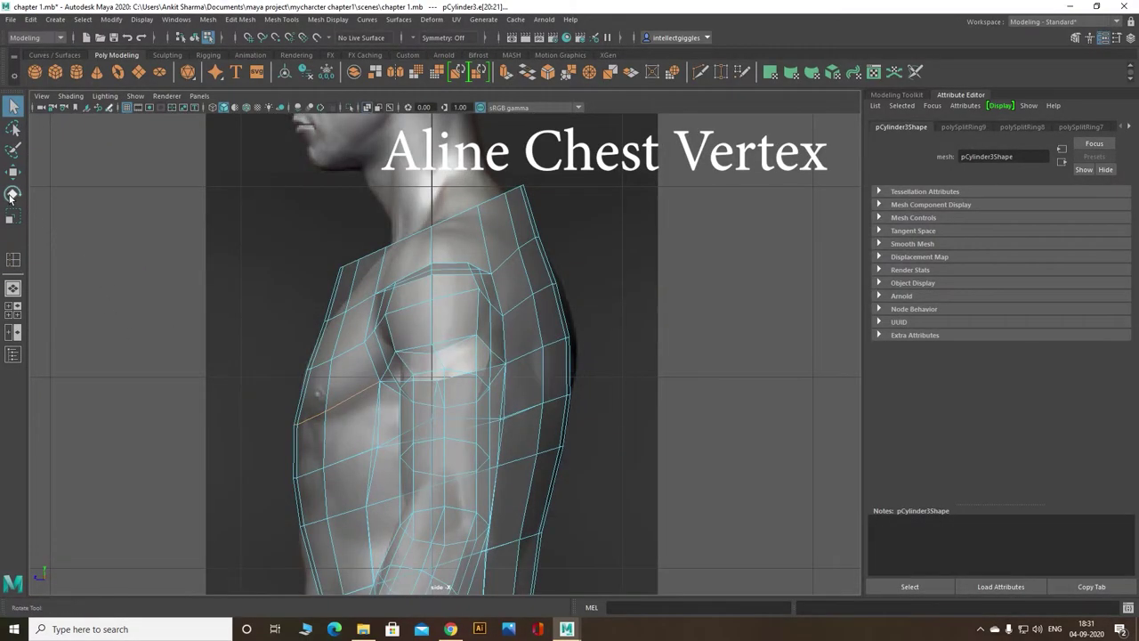
Step: Move the chest vertex slightly so it lines up with the chest
key("e")
left_click(16, 176)
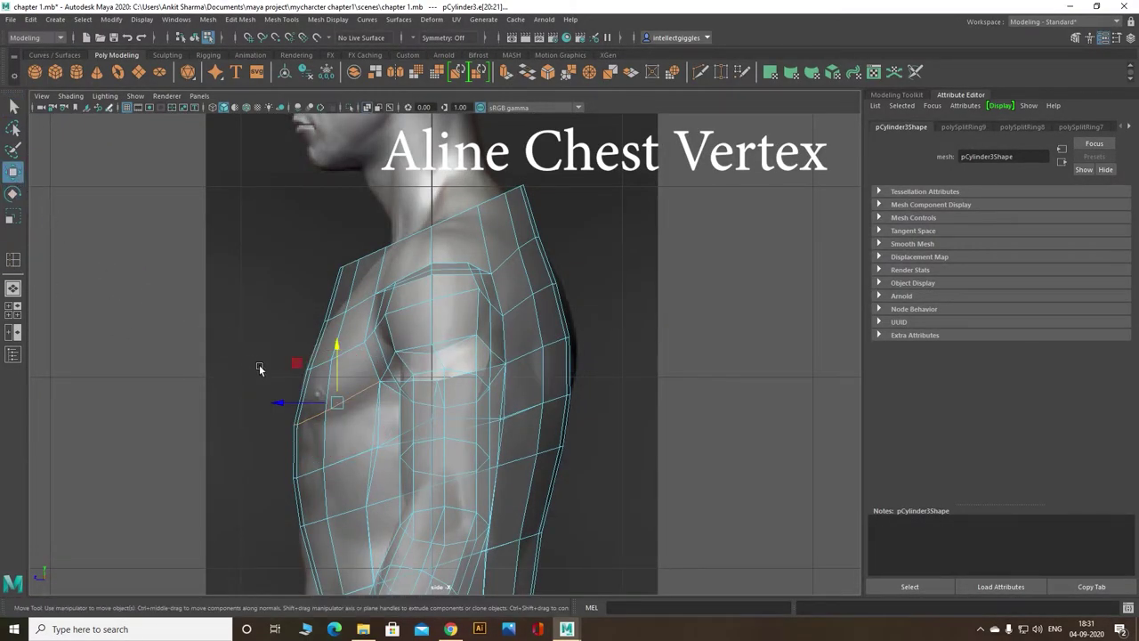
left_click_drag(338, 403, 346, 402)
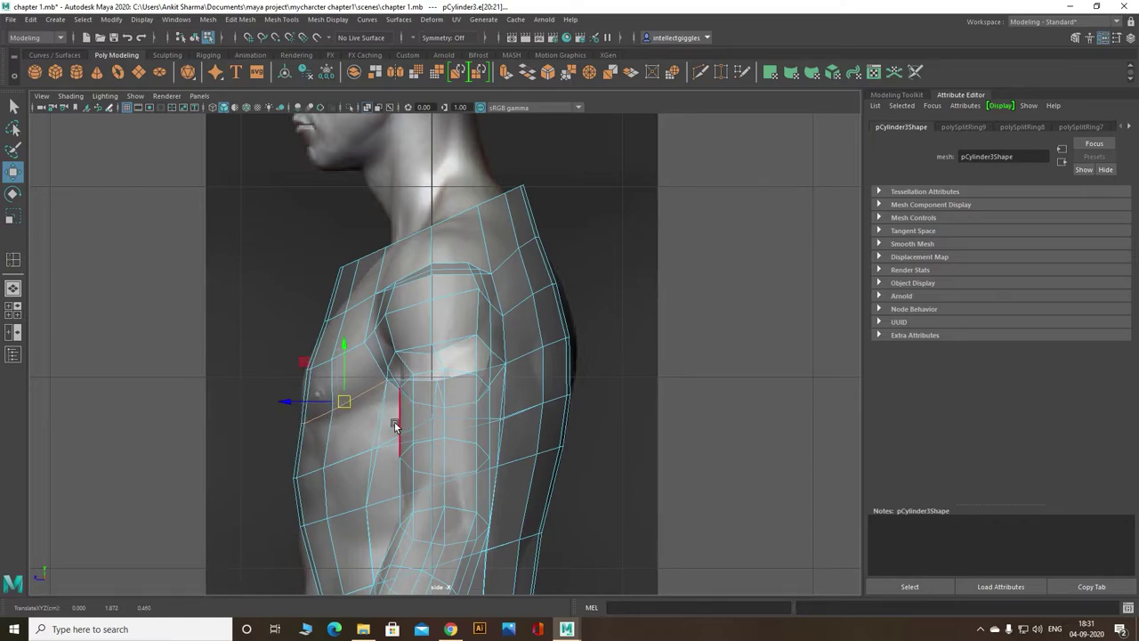
left_click(323, 365)
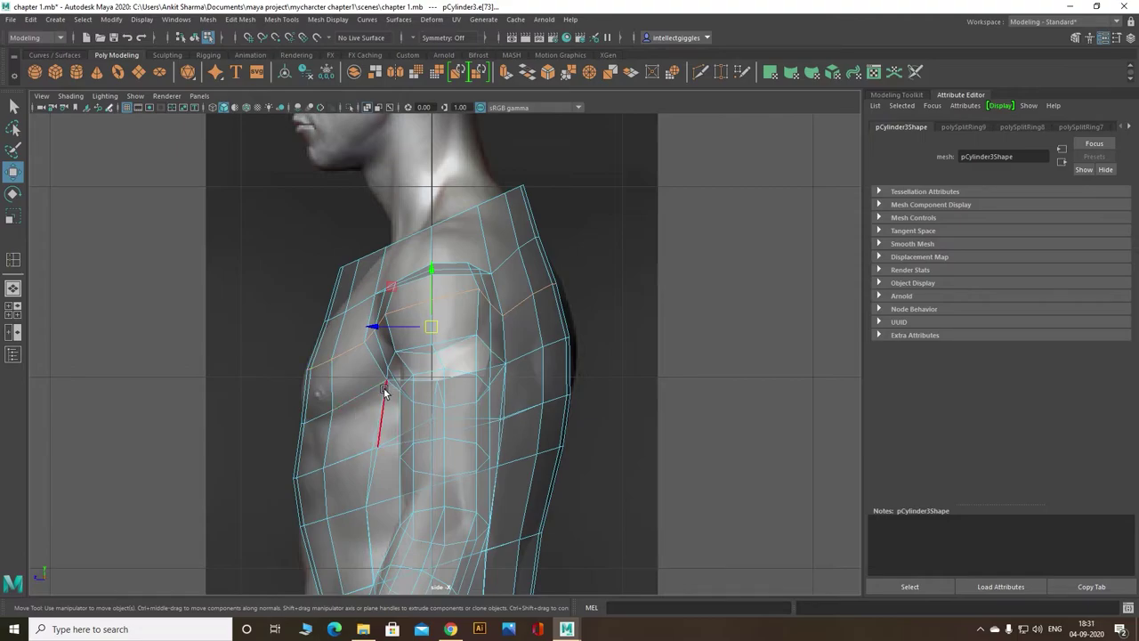
Step: Pull the armpit vertex outward along X and shift the chest and shoulder vertices
key("space")
key("space")
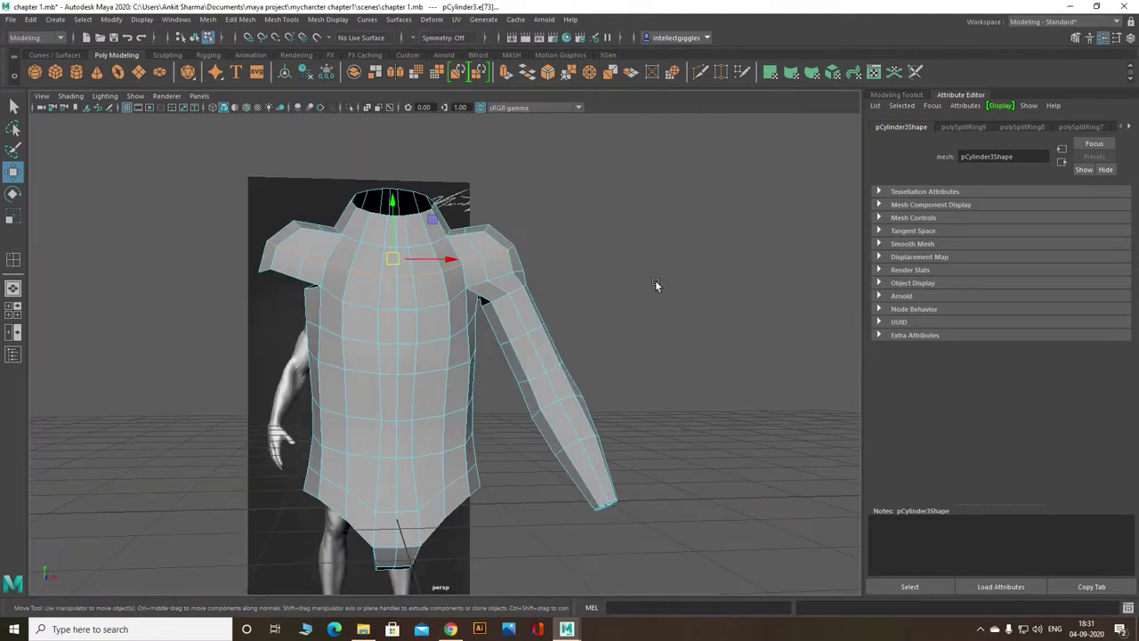
mouse_move(512, 356)
left_mouse_down("alt")
mouse_move(482, 372)
mouse_move(499, 321)
left_mouse_up("alt")
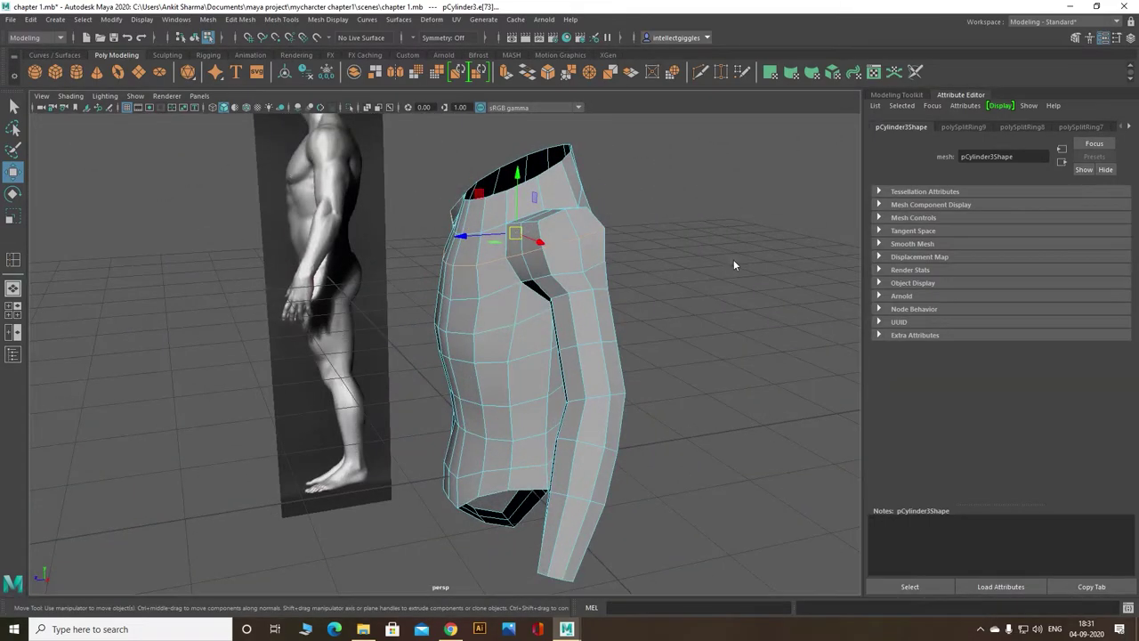
right_click_drag(734, 265, 669, 261)
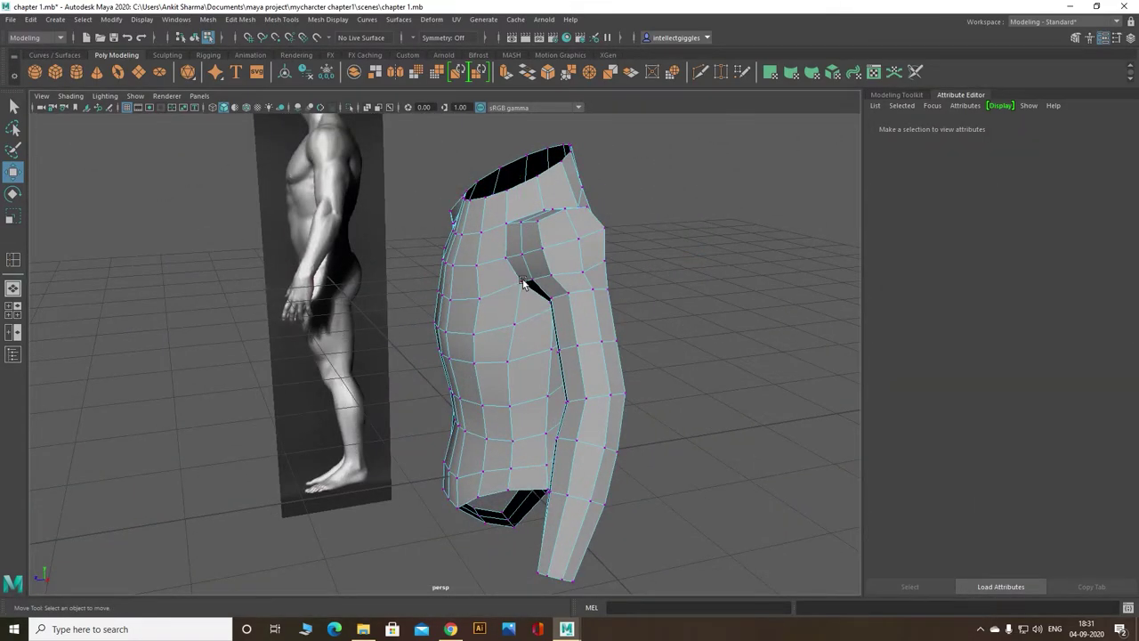
left_click(521, 287)
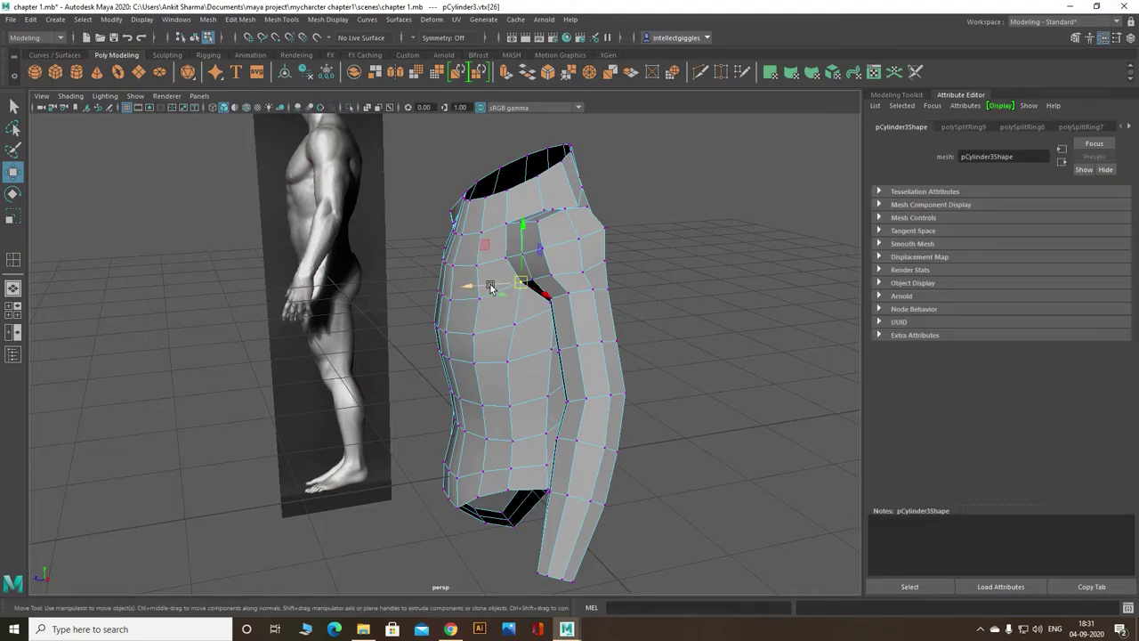
mouse_move(500, 287)
left_mouse_down()
mouse_move(489, 287)
mouse_move(545, 296)
left_mouse_up()
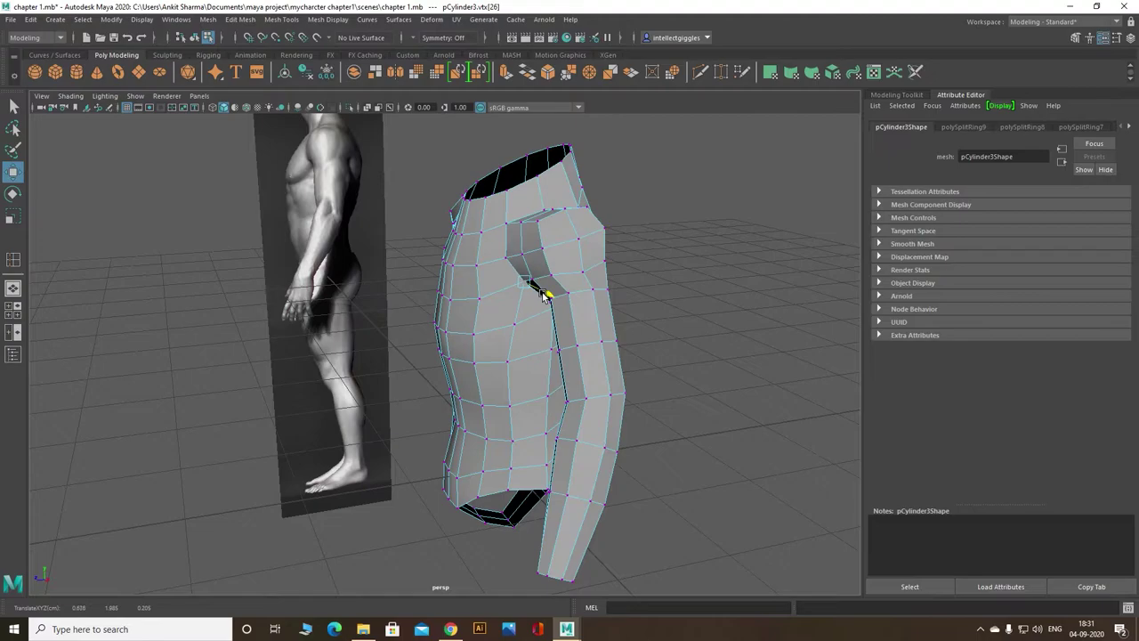
left_click_drag(470, 286, 481, 288)
left_click(467, 262)
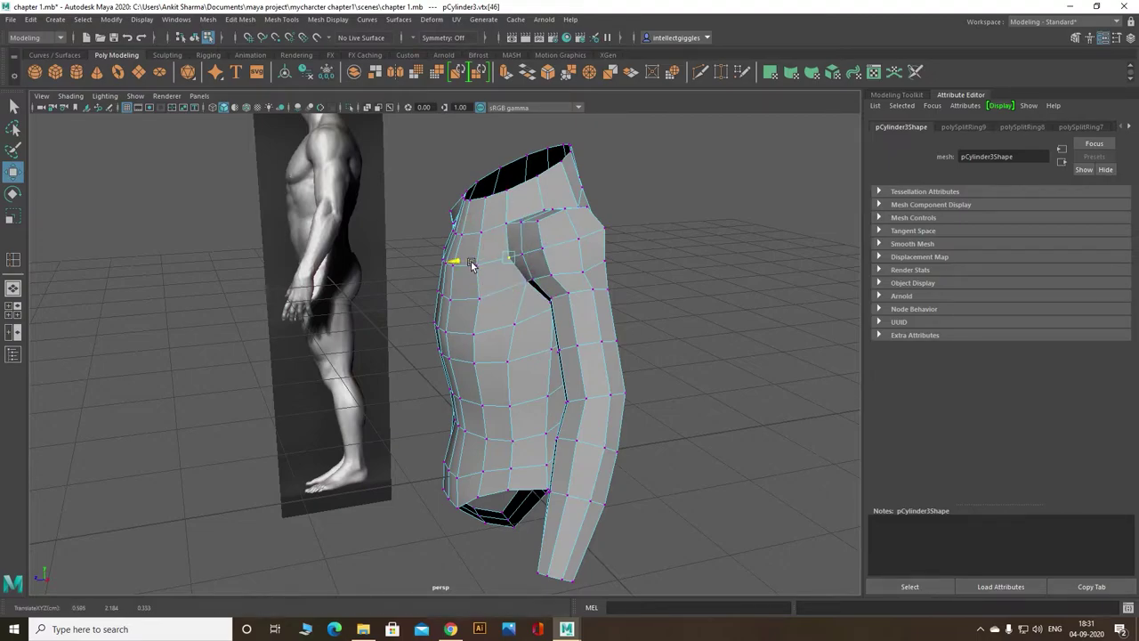
left_click_drag(473, 264, 485, 230)
left_click(507, 225)
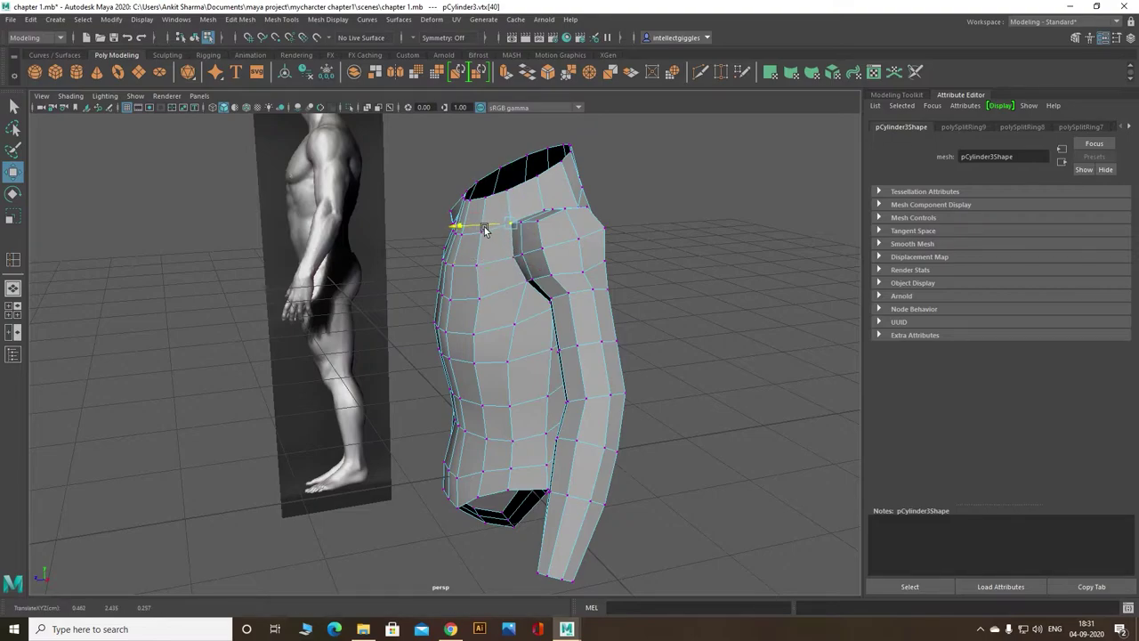
left_click(546, 203)
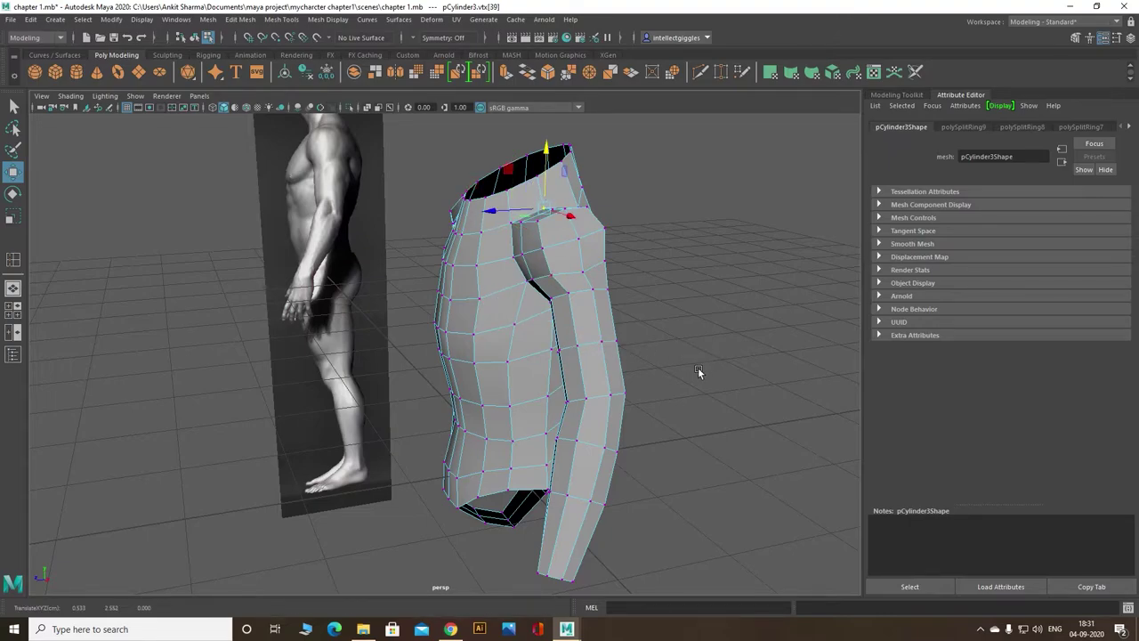
mouse_move(698, 367)
left_mouse_down("alt")
mouse_move(801, 334)
mouse_move(656, 377)
mouse_move(608, 364)
mouse_move(635, 368)
left_mouse_up("alt")
Step: In the maximized side view, select edges and an edge loop across the front of the chest
key("space")
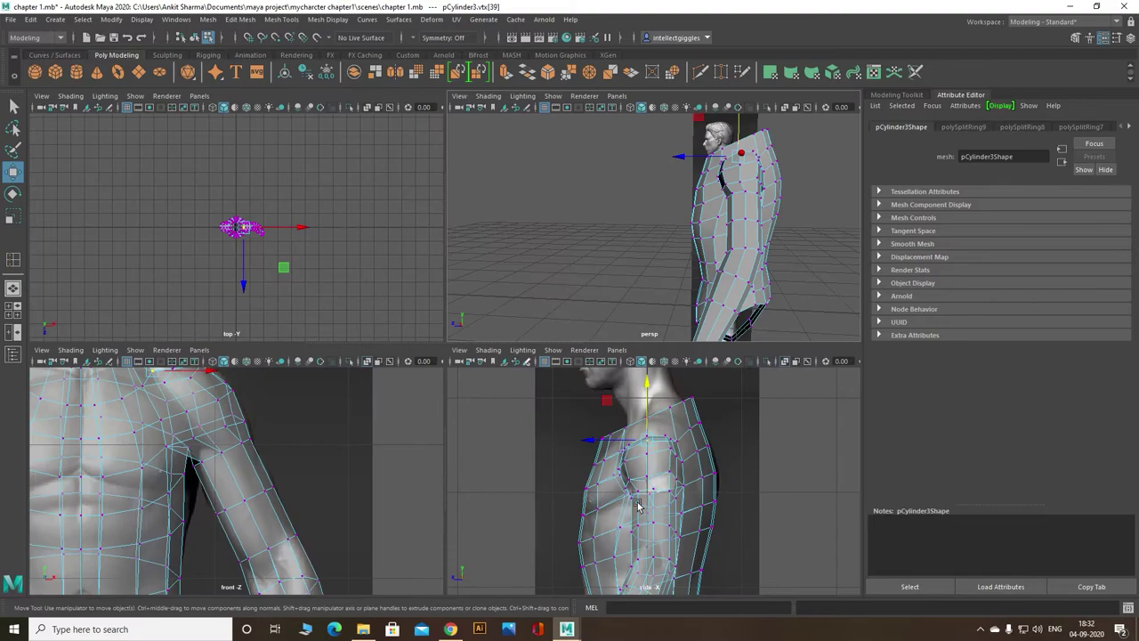
key("space")
scroll(443, 445, "down", 2)
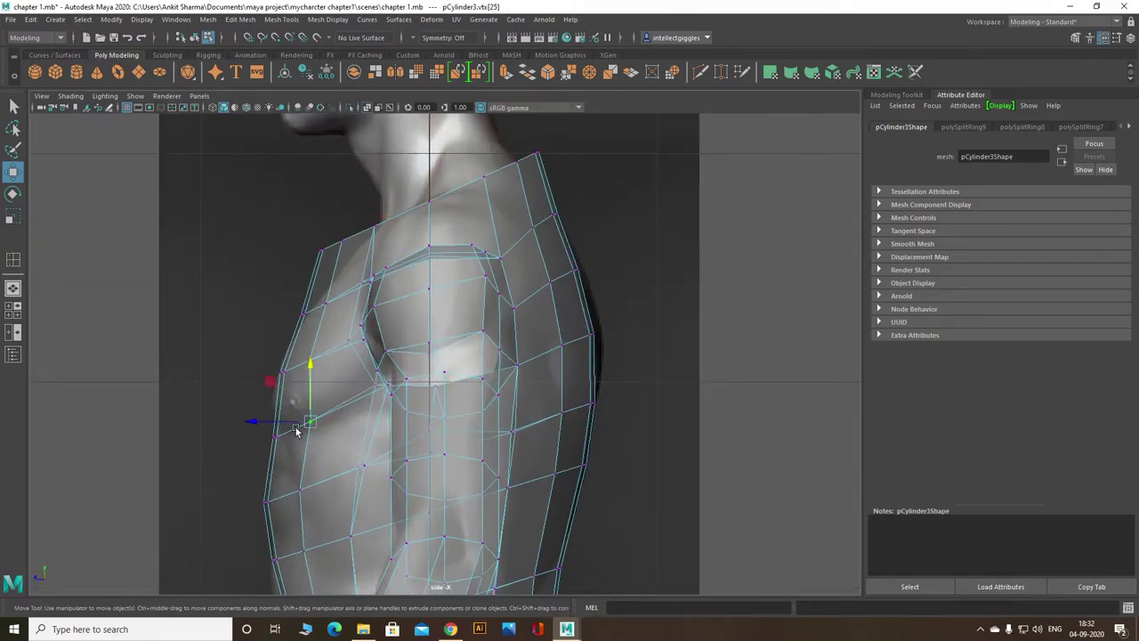
key("ctrl+shift+a")
right_click(208, 393)
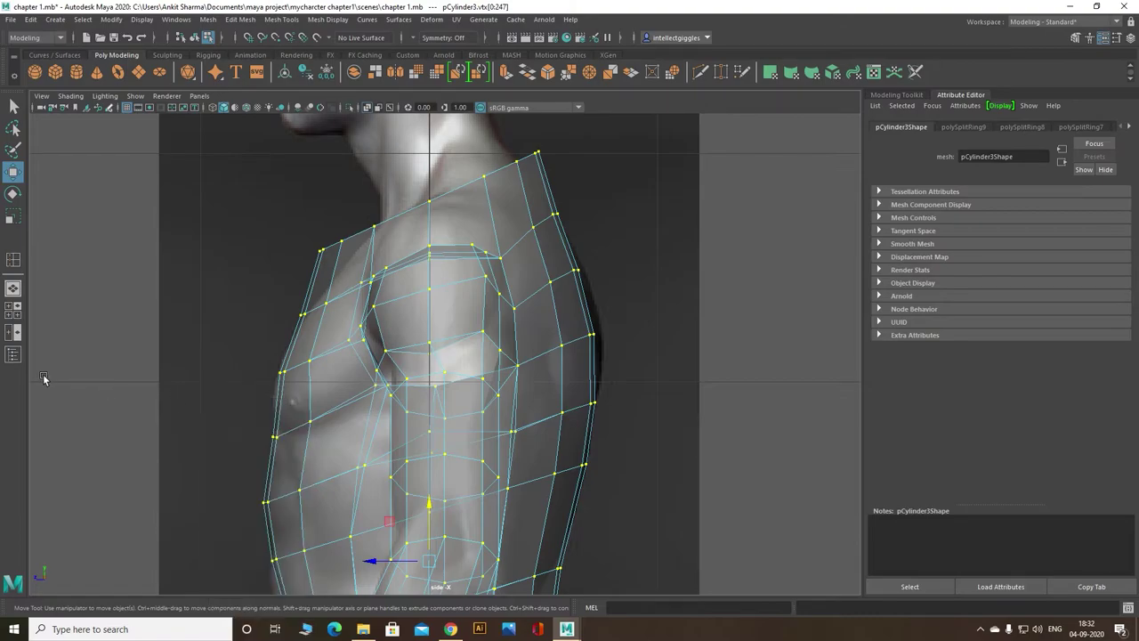
right_click(93, 302)
left_click(92, 270)
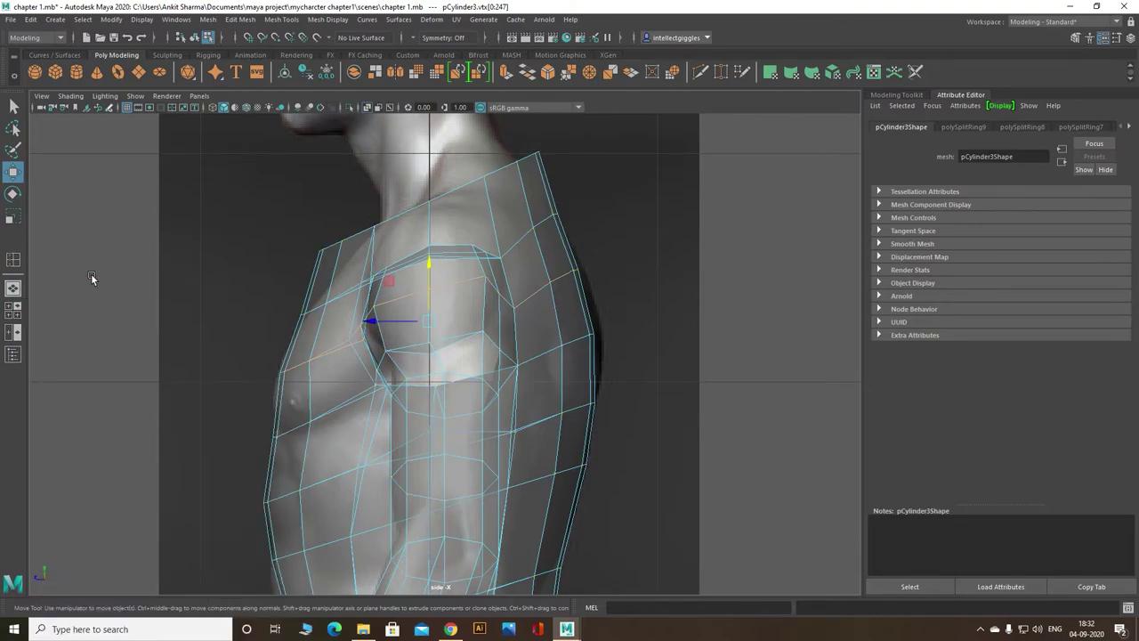
left_click(290, 428)
left_click(196, 415)
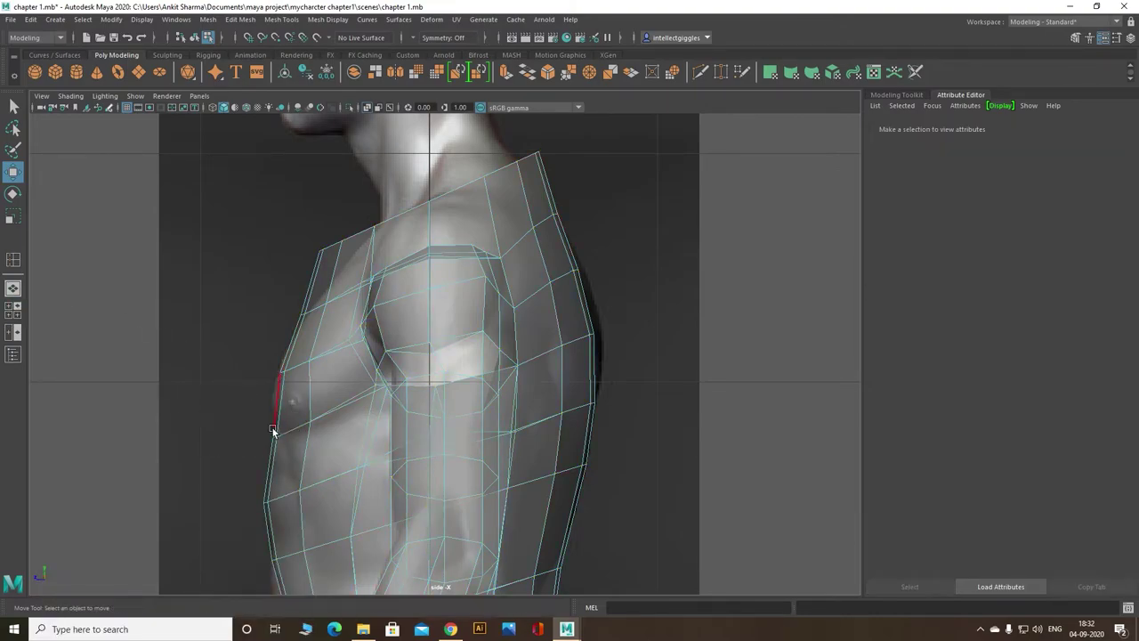
left_click(303, 434)
double_click(296, 432)
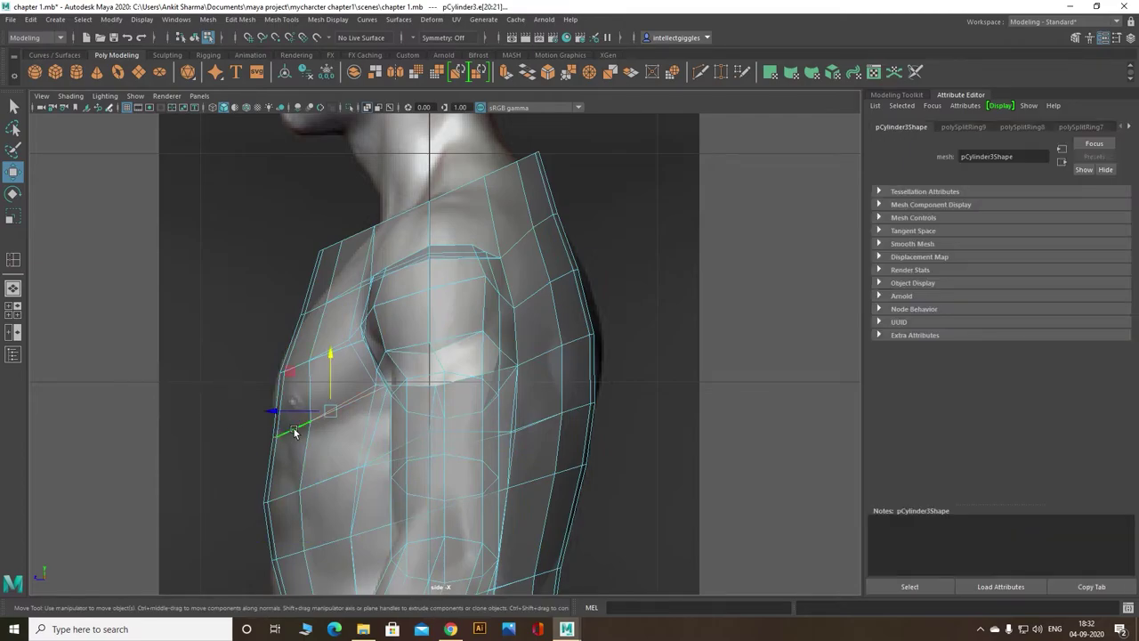
scroll(321, 374, "up", 1)
key("F9")
Step: Move the top-front shoulder vertex onto the reference outline and shift the neck-side vertex right
left_click_drag(248, 327, 318, 349)
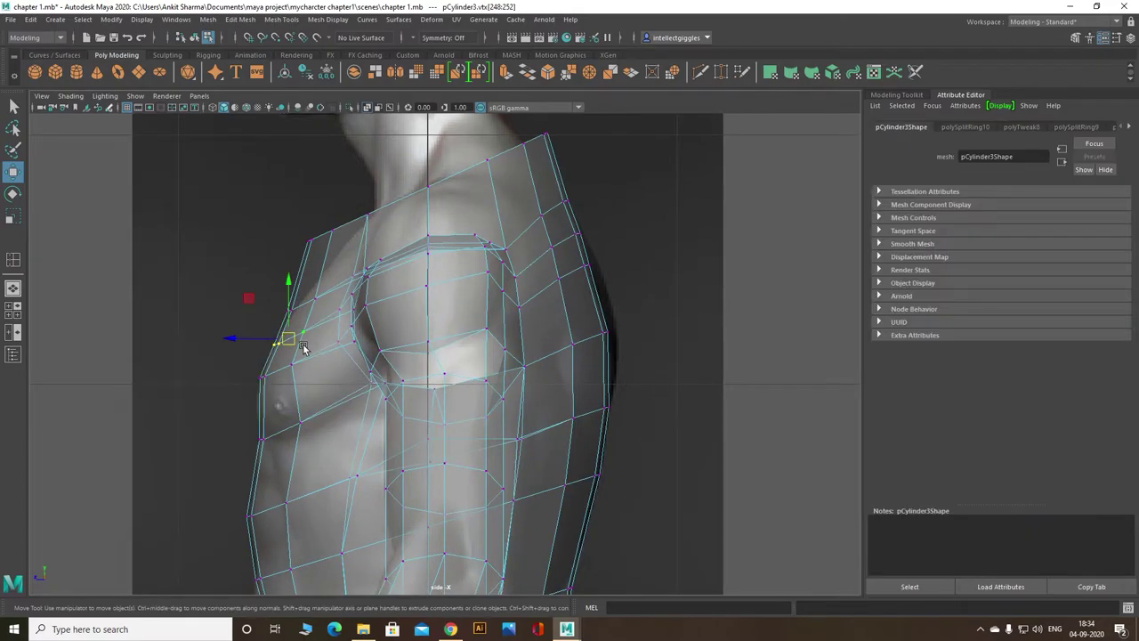
left_click(256, 294)
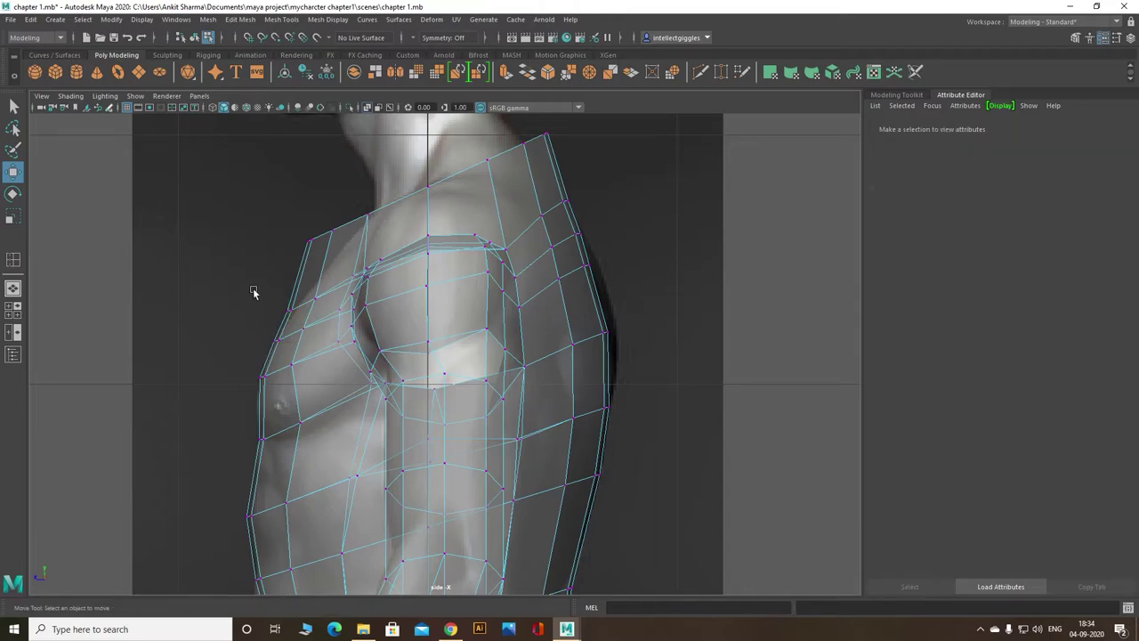
mouse_move(259, 284)
left_mouse_down()
mouse_move(327, 317)
mouse_move(310, 295)
left_mouse_up()
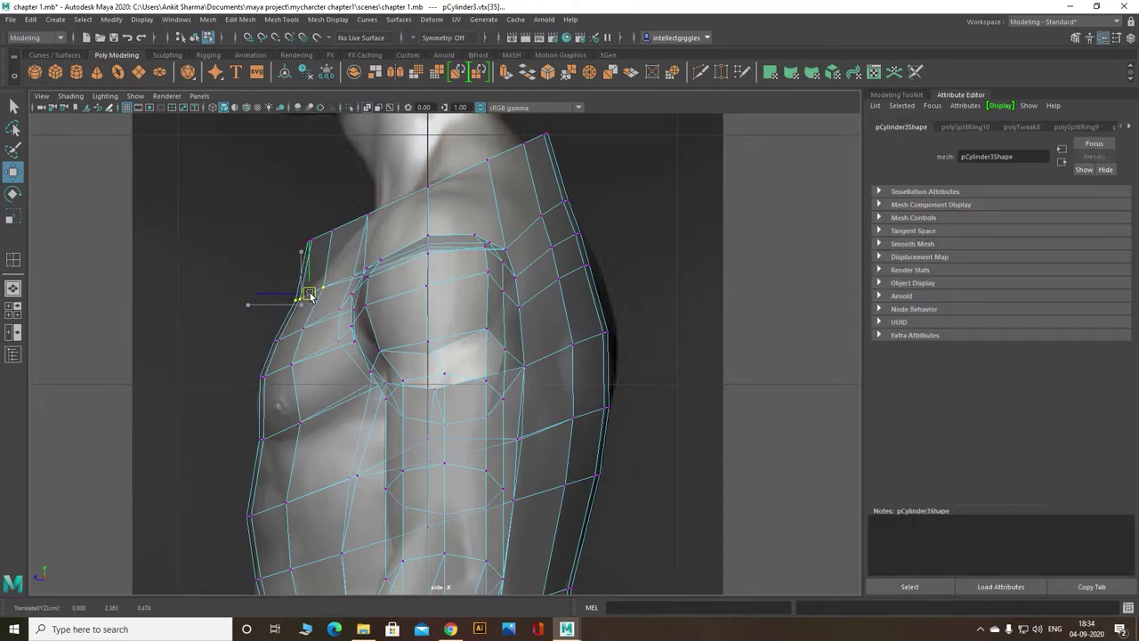
left_click(246, 259)
left_click_drag(275, 196, 347, 259)
mouse_move(275, 196)
left_mouse_down()
mouse_move(347, 259)
mouse_move(317, 234)
mouse_move(350, 233)
left_mouse_up()
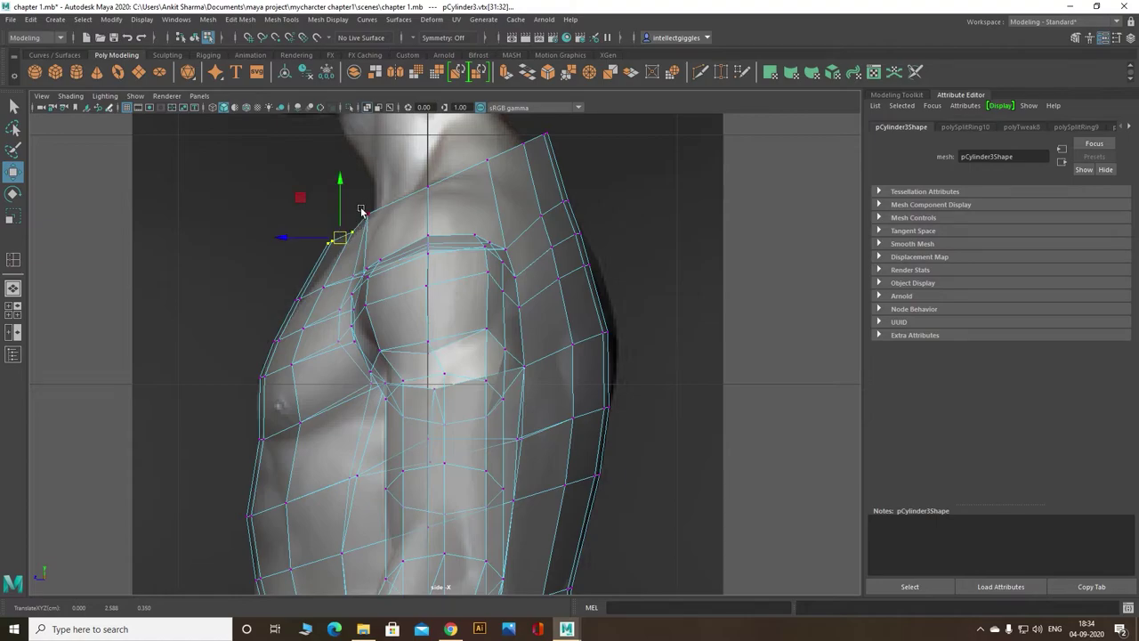
left_click(369, 214)
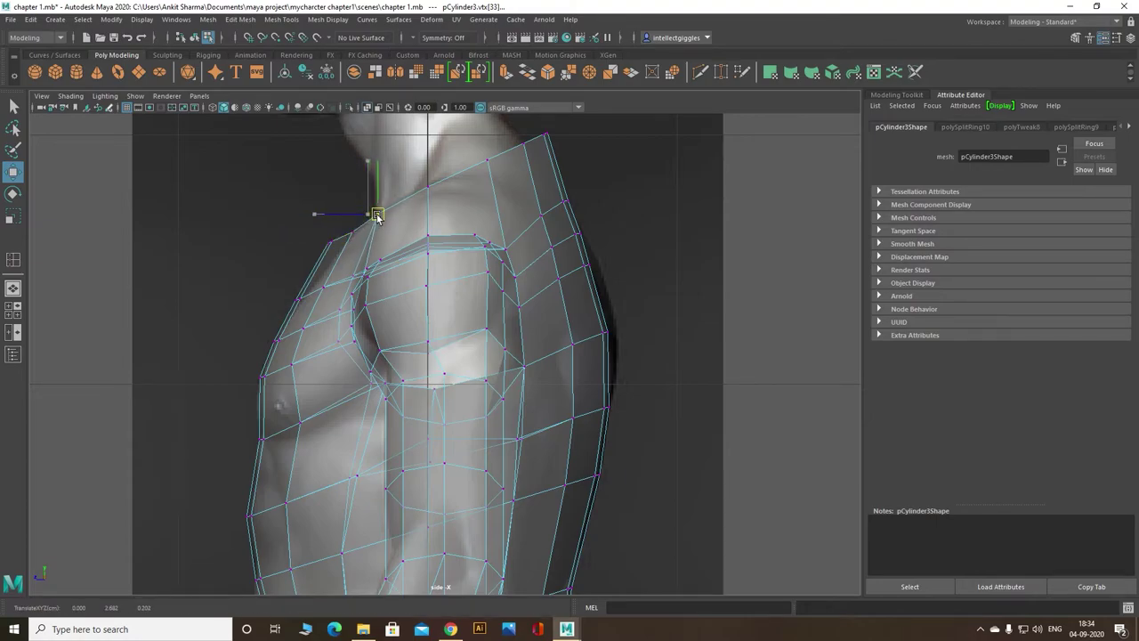
left_click_drag(376, 217, 380, 215)
mouse_move(295, 230)
left_mouse_down()
mouse_move(369, 256)
mouse_move(348, 242)
mouse_move(360, 238)
left_mouse_up()
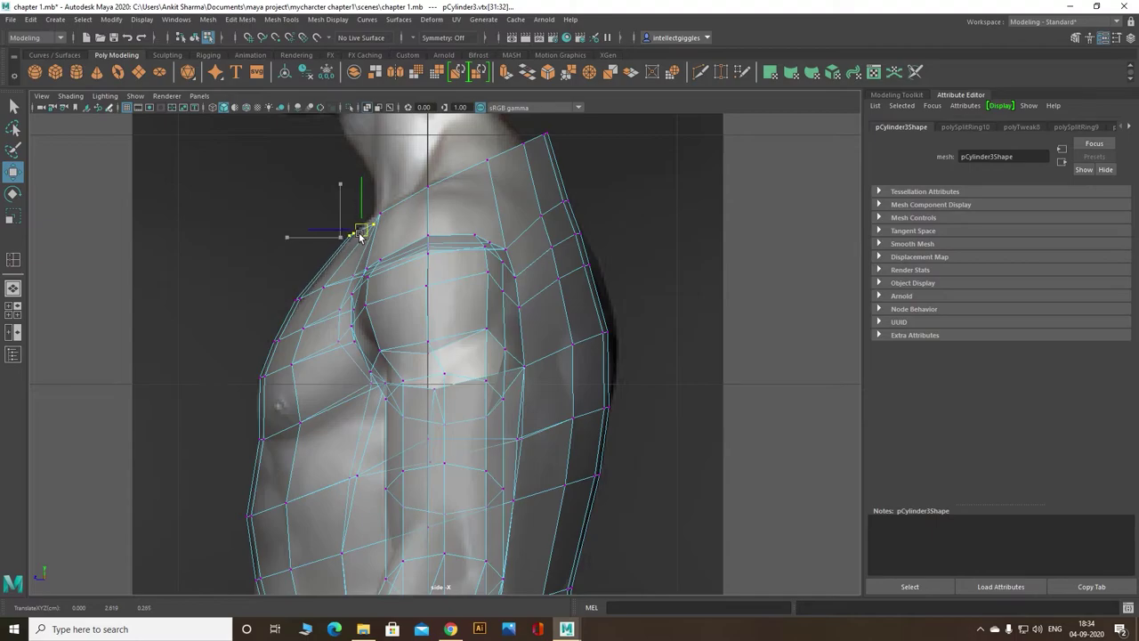
Step: Fine-tune the shoulder vertex near the neck into place against the reference
left_click(278, 219)
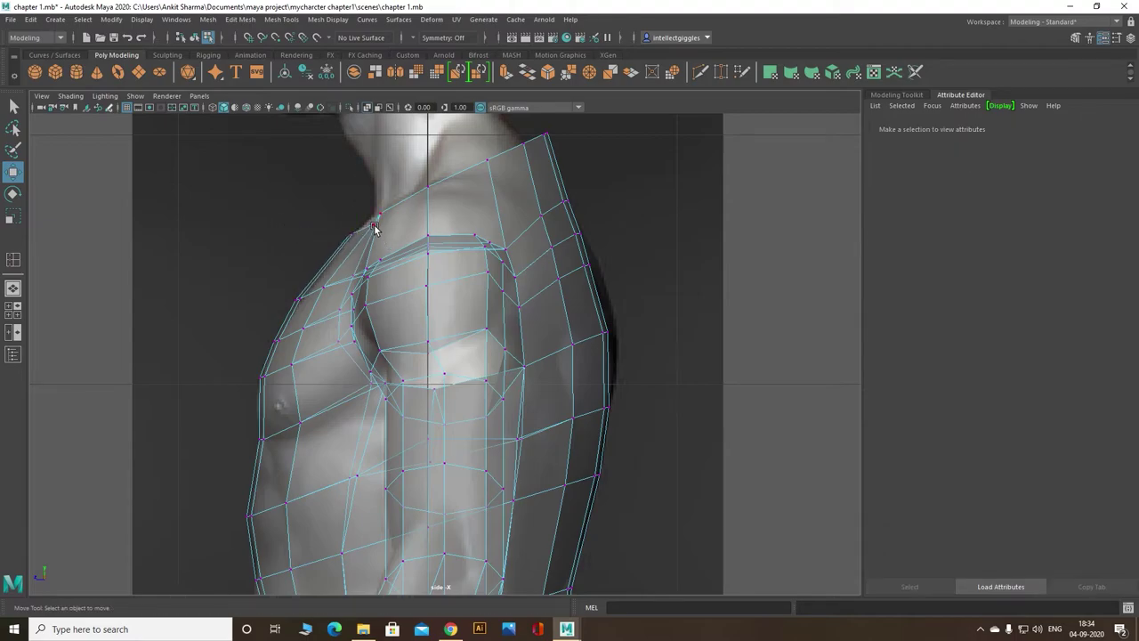
left_click(374, 229)
left_click_drag(372, 224, 369, 223)
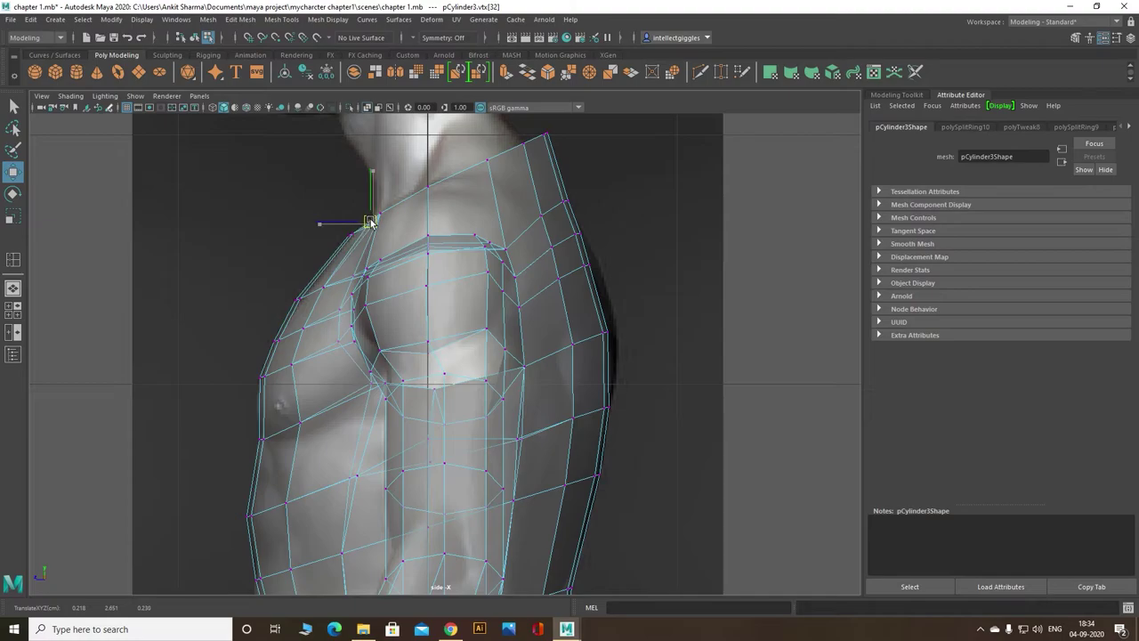
left_click(296, 215)
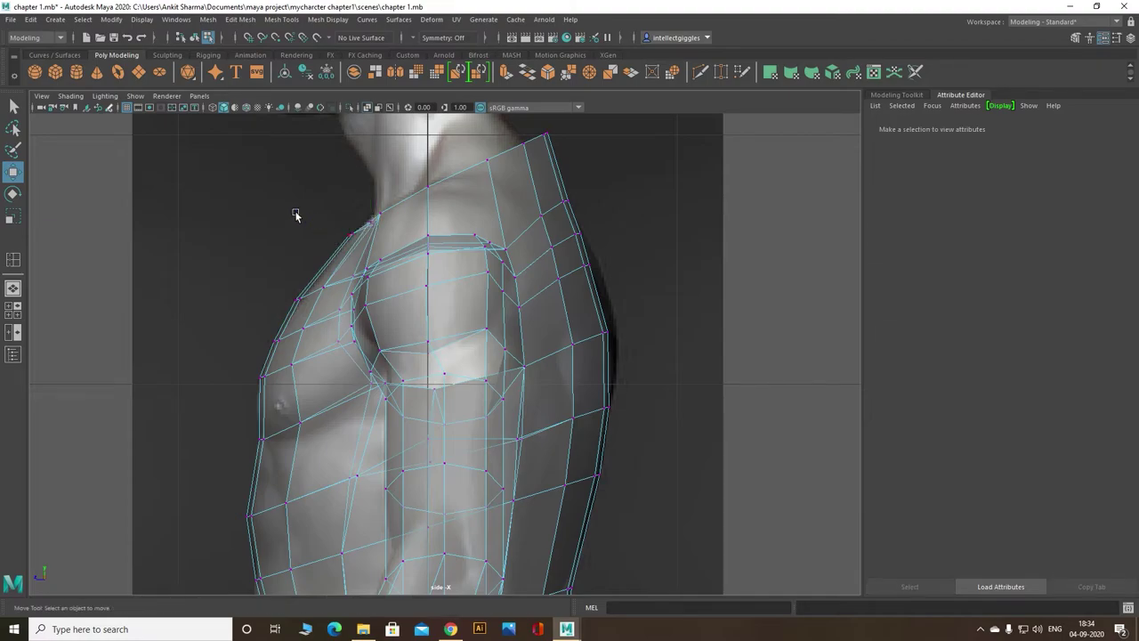
left_click(351, 234)
left_click(339, 222)
left_click(373, 227)
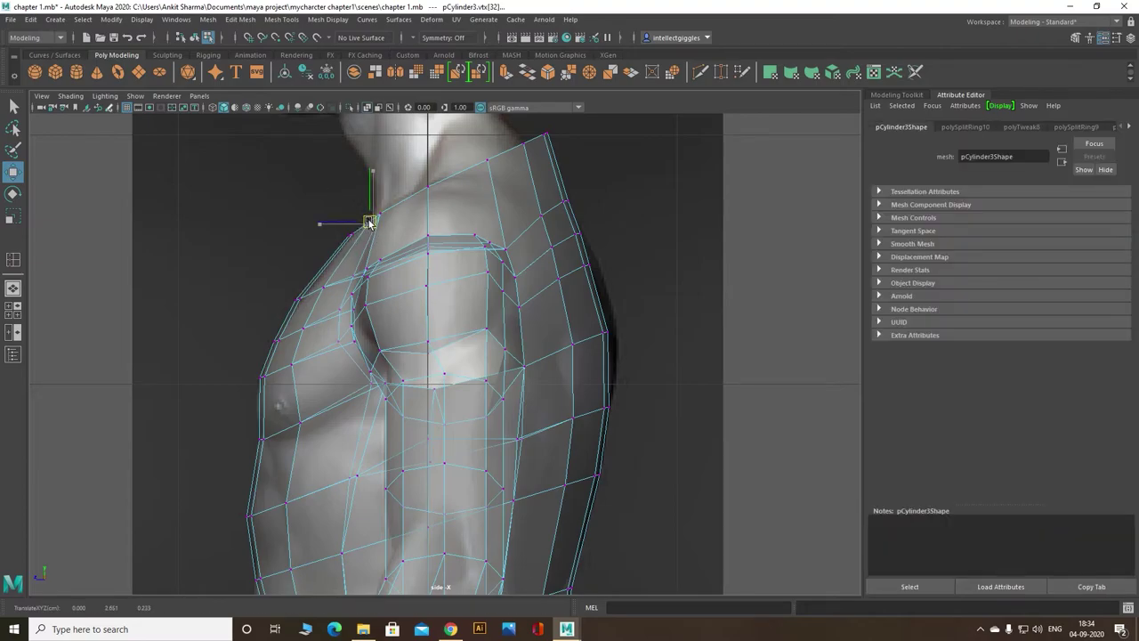
left_click_drag(370, 222, 371, 223)
left_click(249, 251)
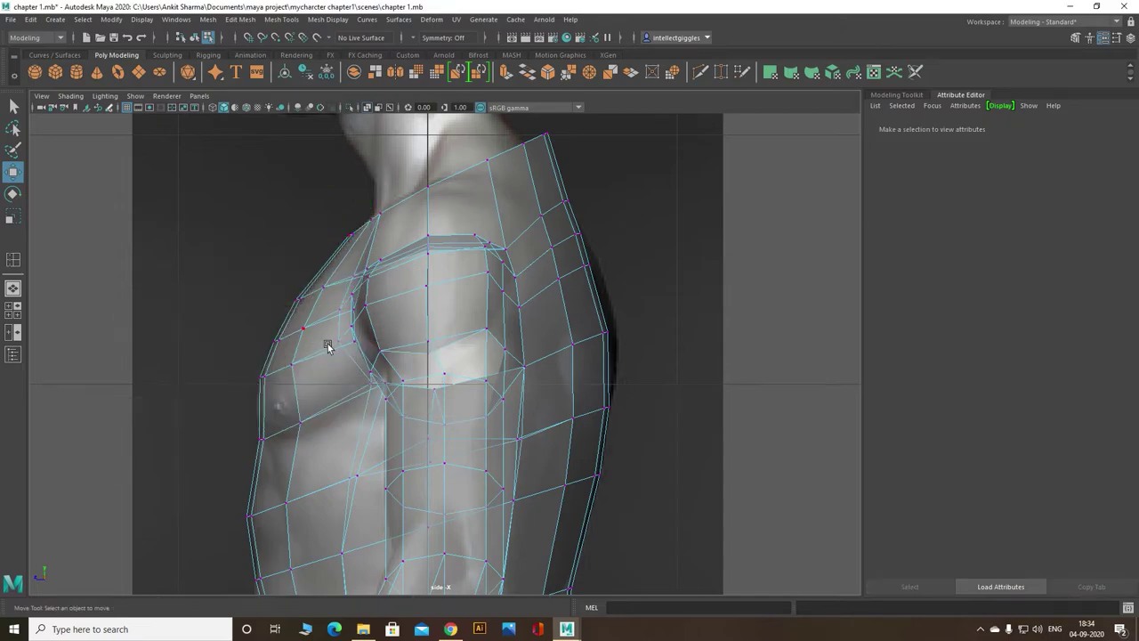
key("space")
key("space")
left_click_drag(576, 281, 616, 235, "alt")
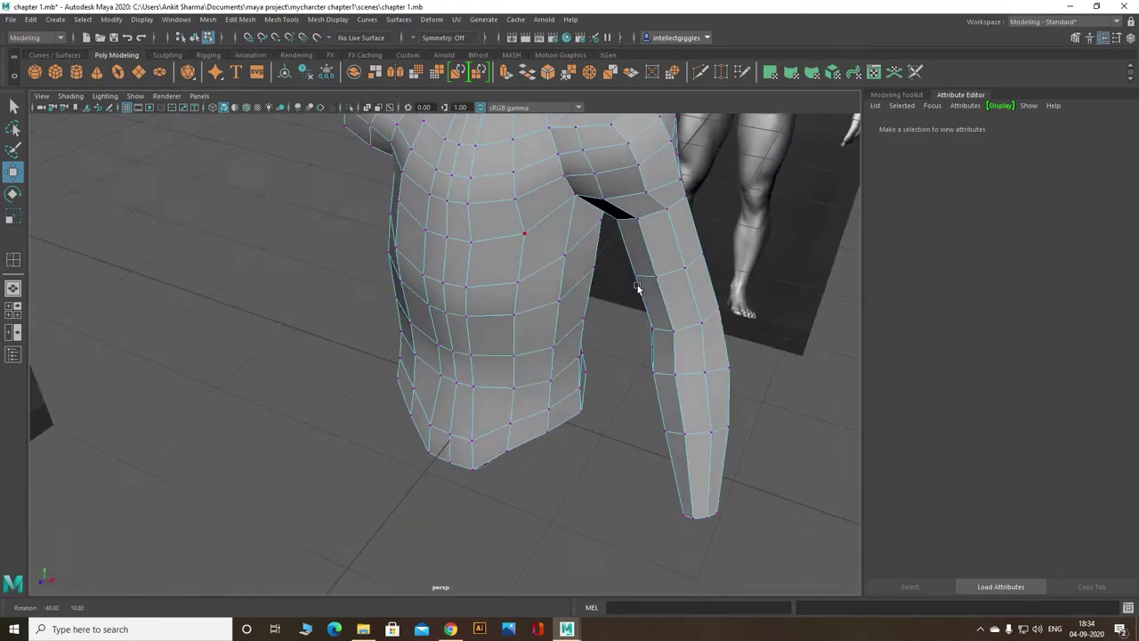
scroll(616, 235, "up", 5)
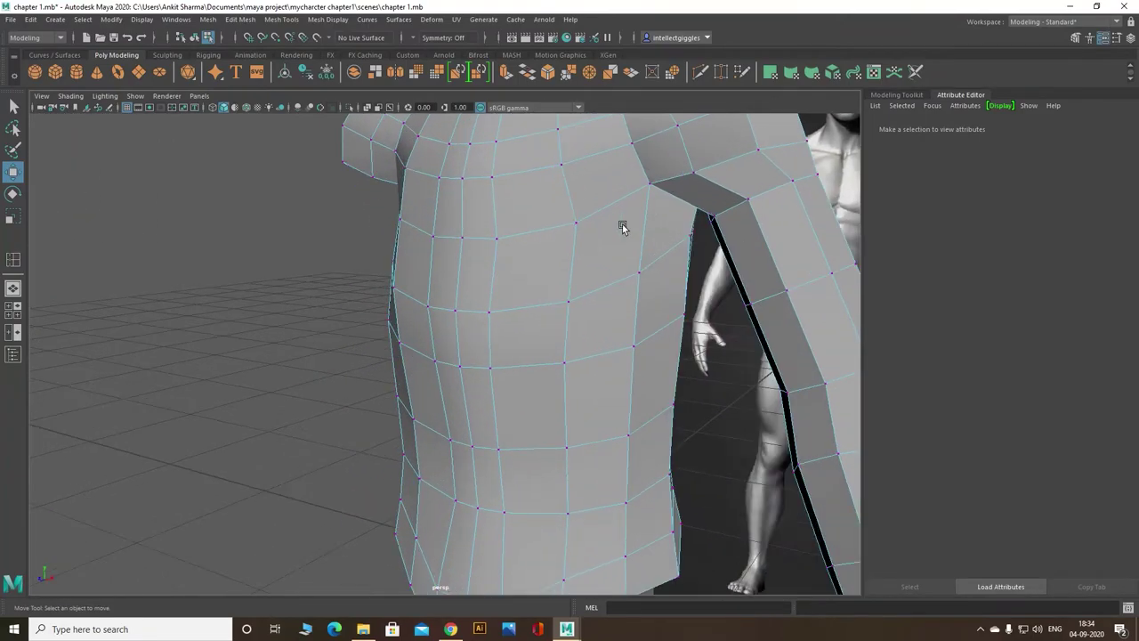
mouse_move(674, 229)
left_mouse_down("alt")
mouse_move(656, 208)
mouse_move(641, 236)
mouse_move(656, 241)
mouse_move(594, 261)
mouse_move(687, 285)
mouse_move(669, 277)
mouse_move(641, 219)
left_mouse_up("alt")
scroll(670, 277, "down", 3)
left_click(602, 256)
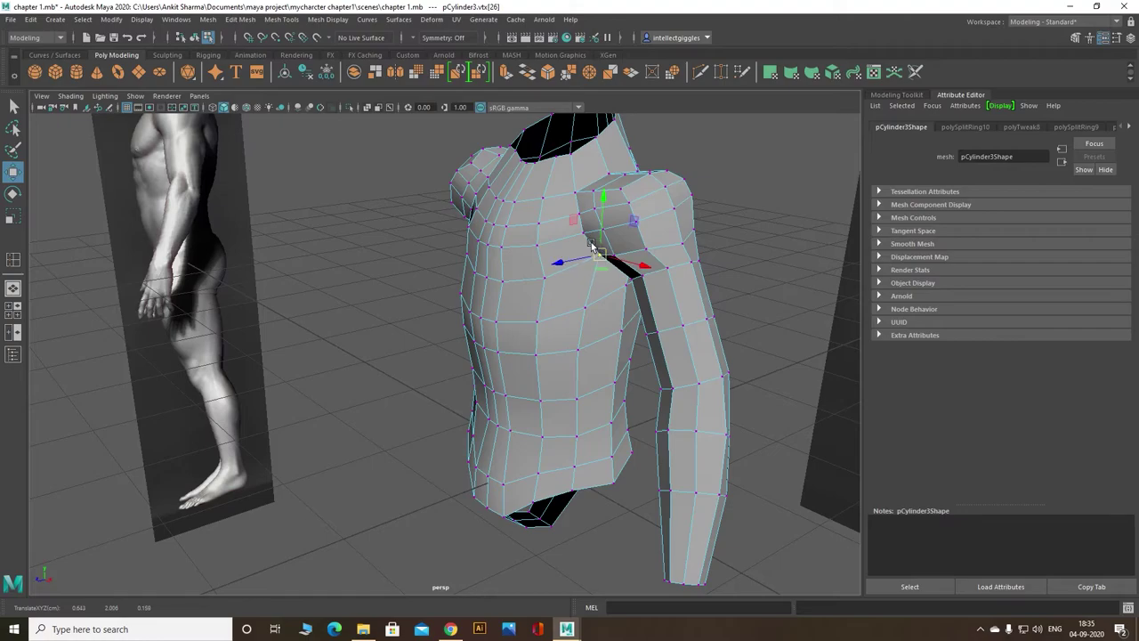
left_click(583, 237)
left_click_drag(585, 234, 567, 237, "alt")
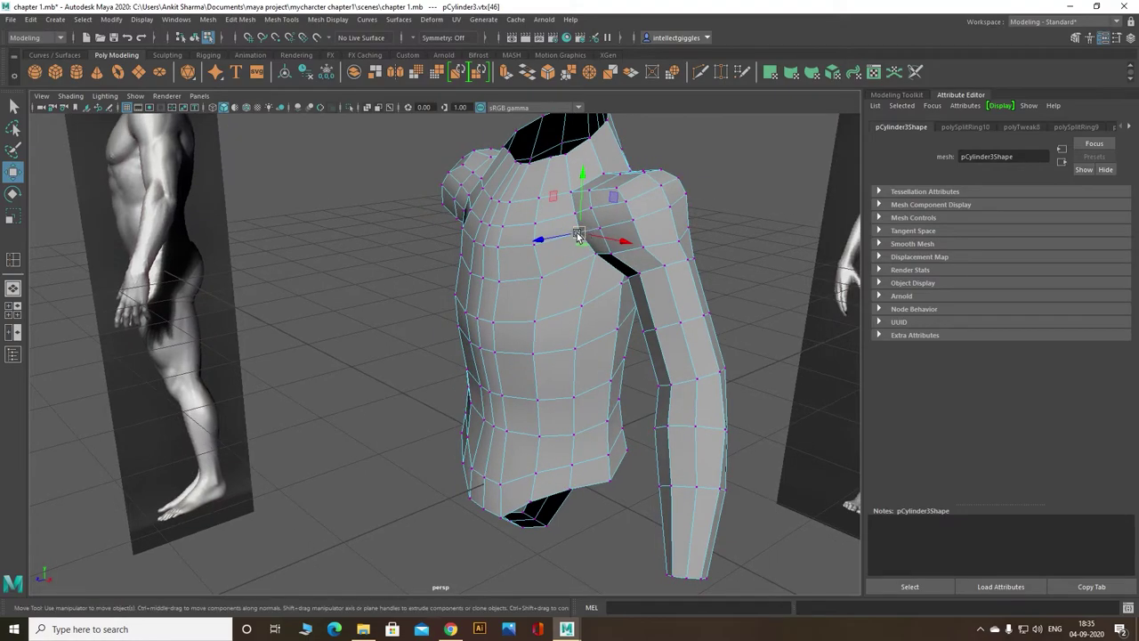
left_click(556, 219)
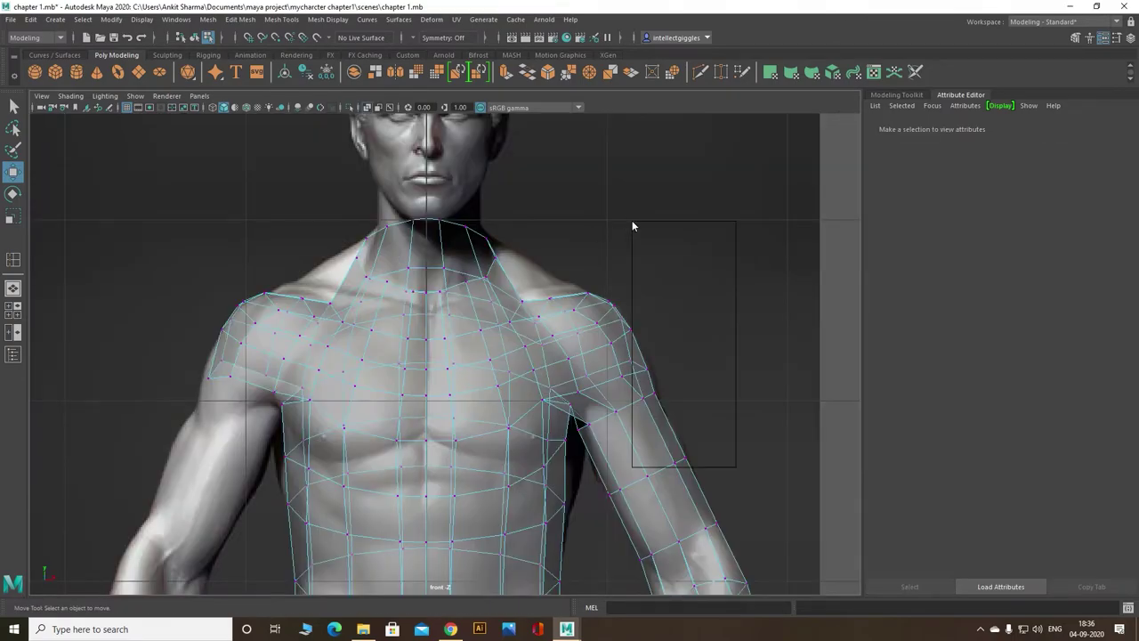
Step: Scale the neck edge loop down and raise it slightly toward the chin
right_click(632, 226)
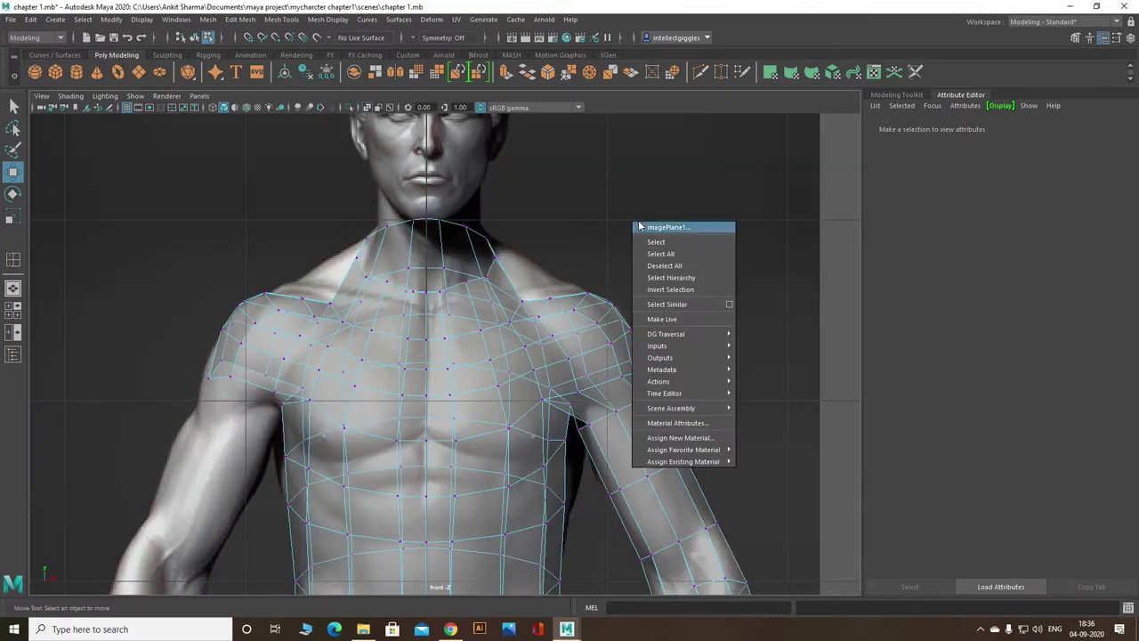
right_click(789, 193)
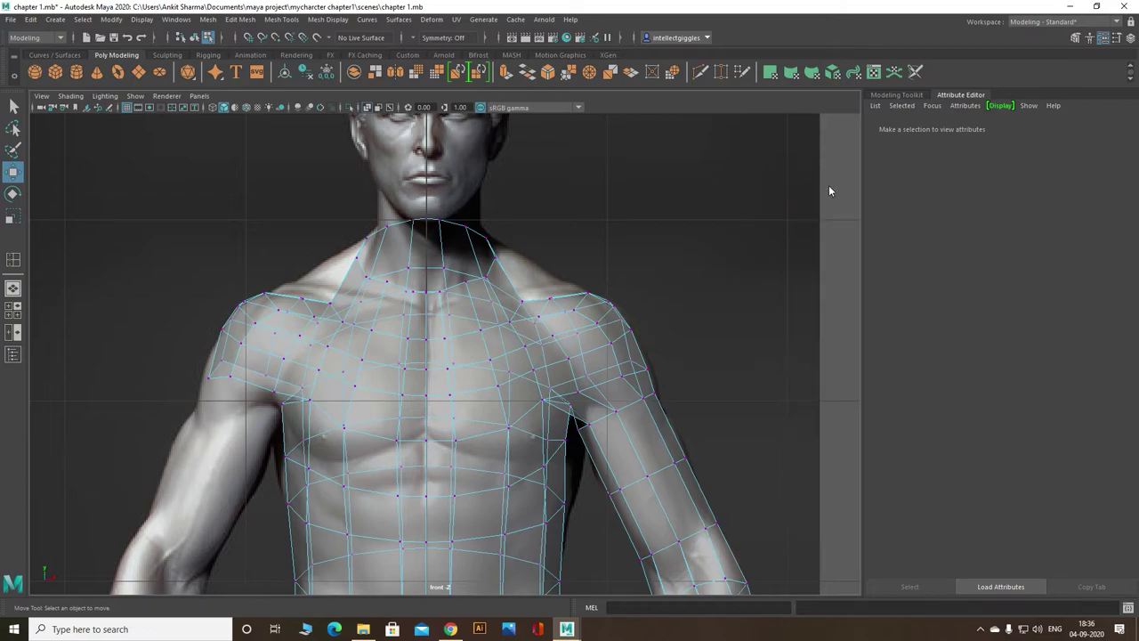
right_click_drag(827, 191, 825, 153)
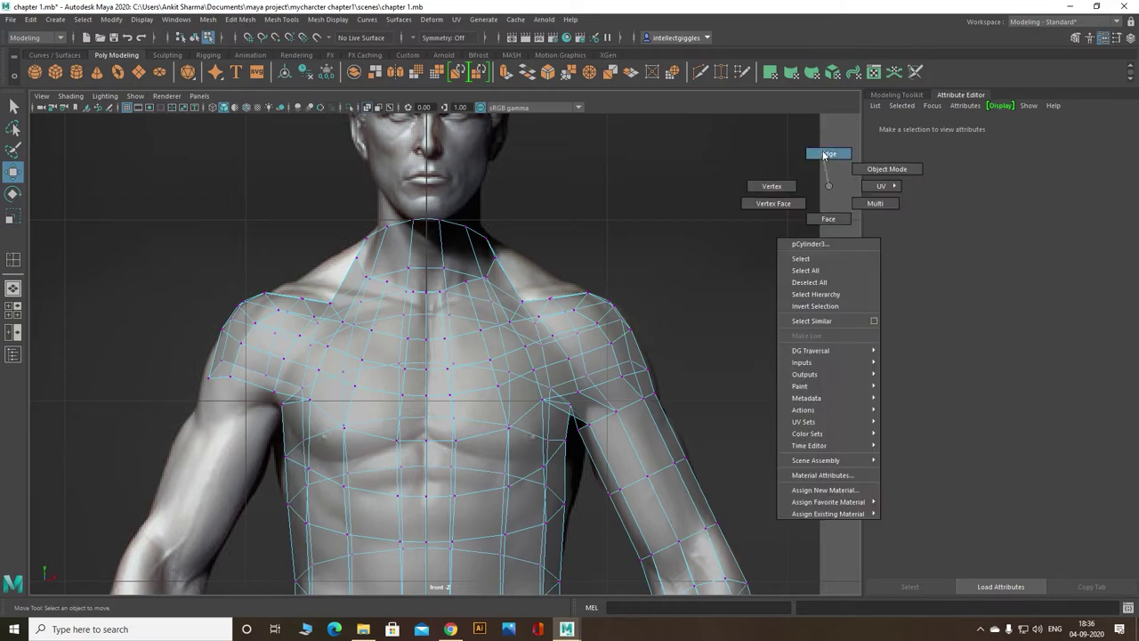
double_click(452, 287)
left_click(14, 215)
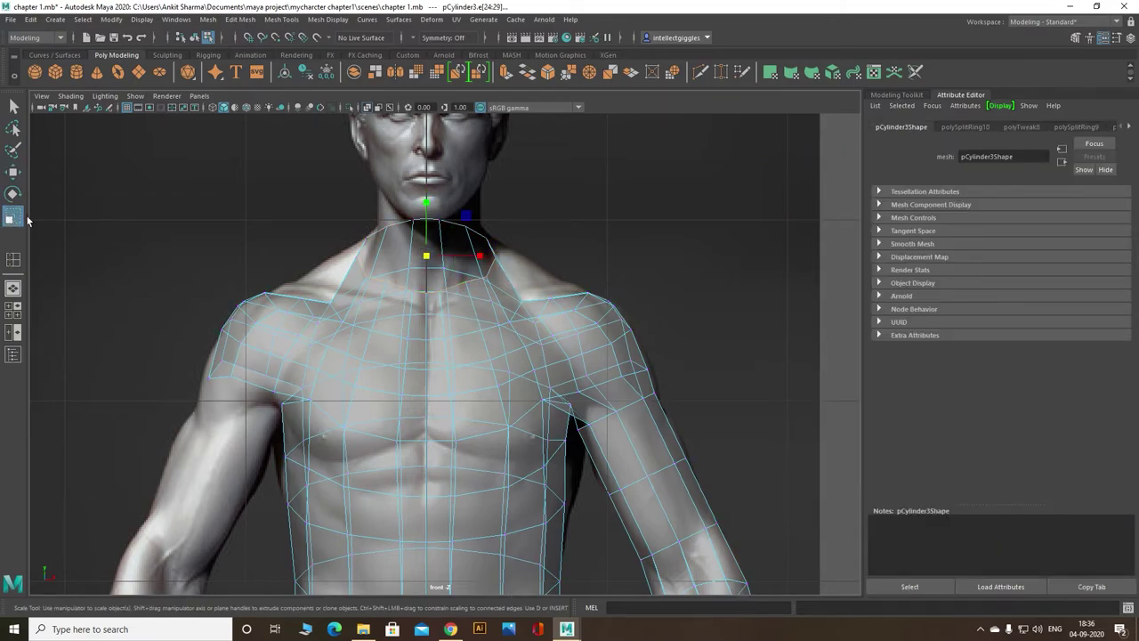
left_click_drag(426, 256, 407, 261)
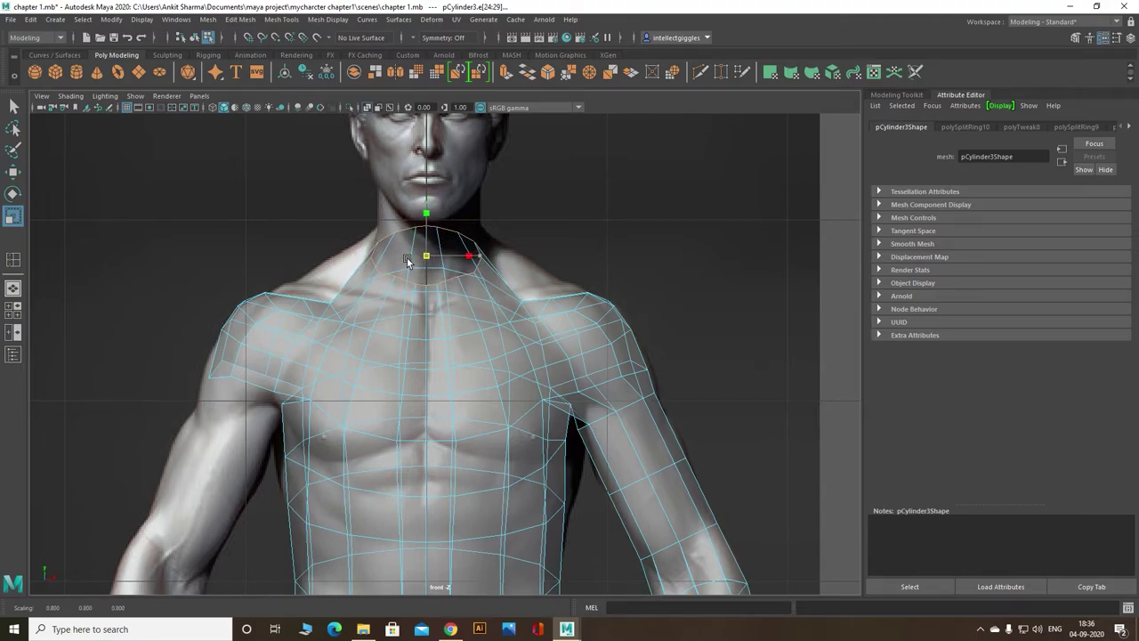
key("w")
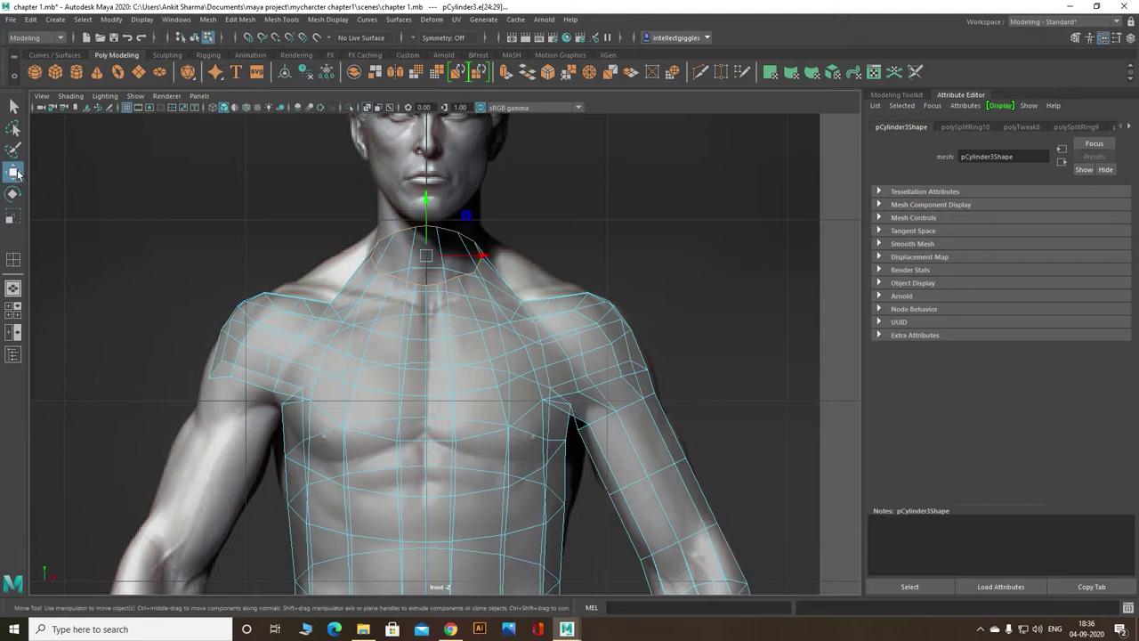
left_click_drag(427, 216, 428, 208)
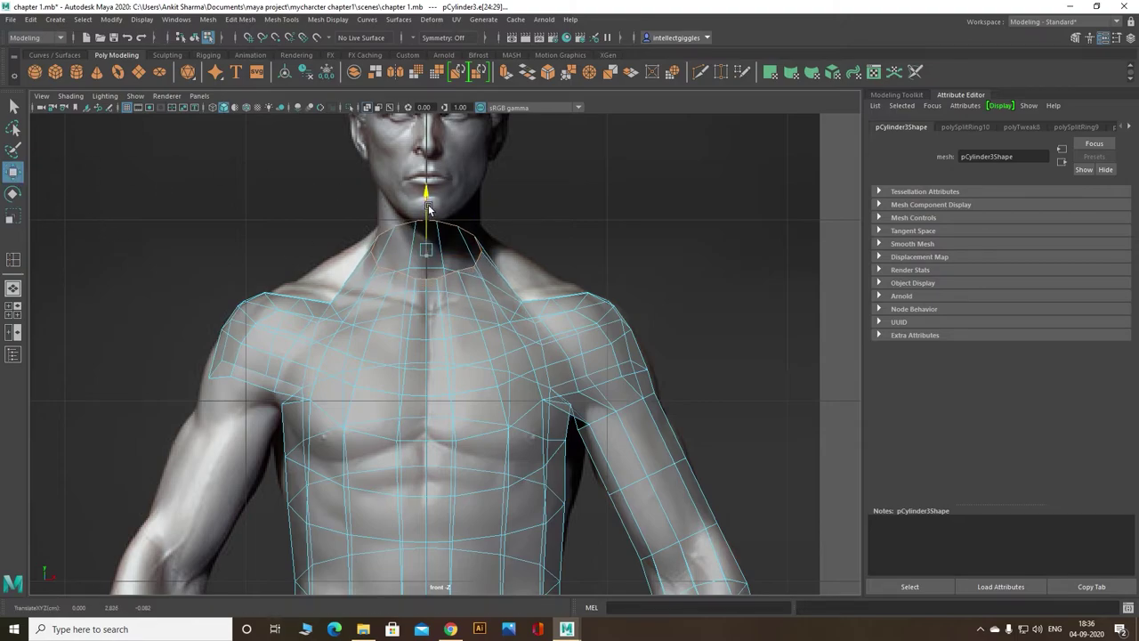
left_click_drag(428, 209, 428, 210)
right_click_drag(827, 221, 775, 224)
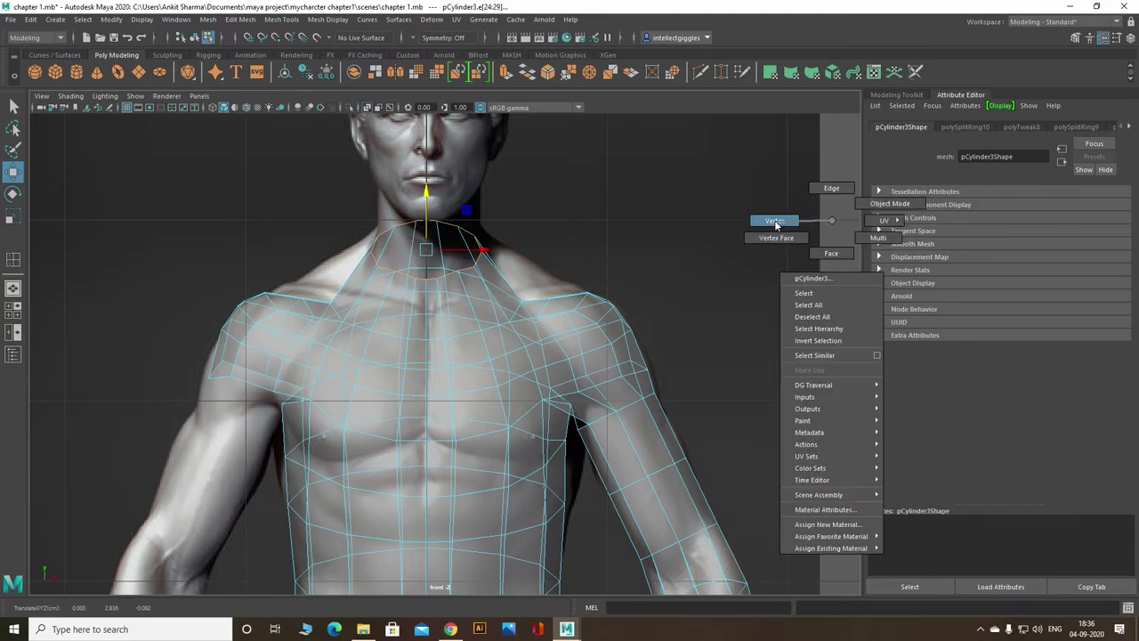
scroll(550, 312, "up", 3)
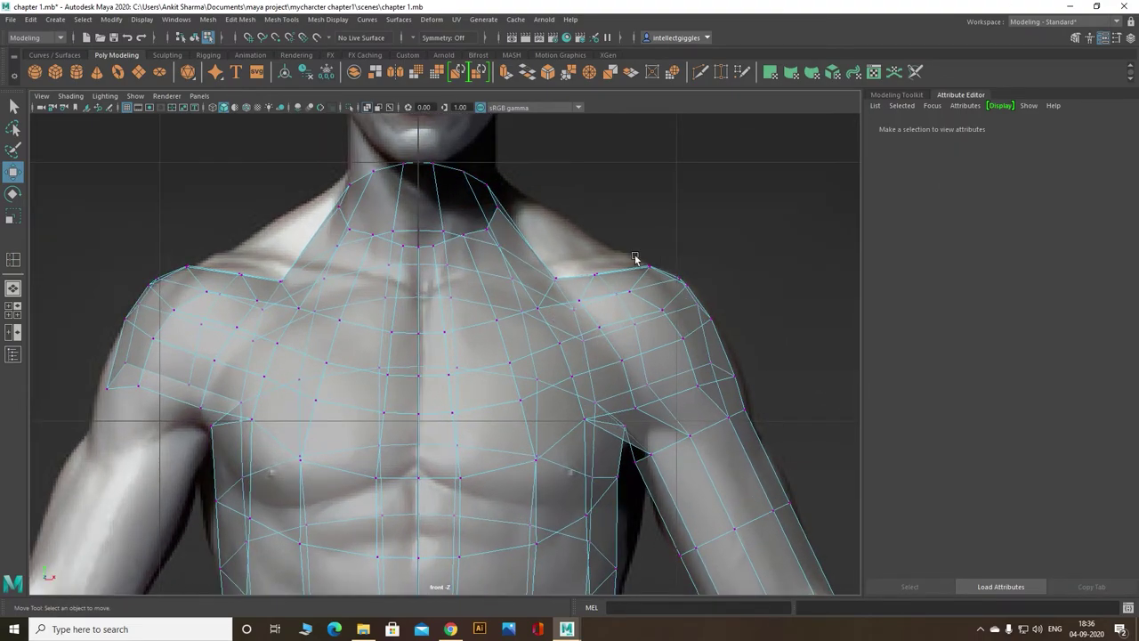
Step: In the front view, lift the clavicle vertex and reposition the shoulder-line vertices to match the reference
left_click(595, 274)
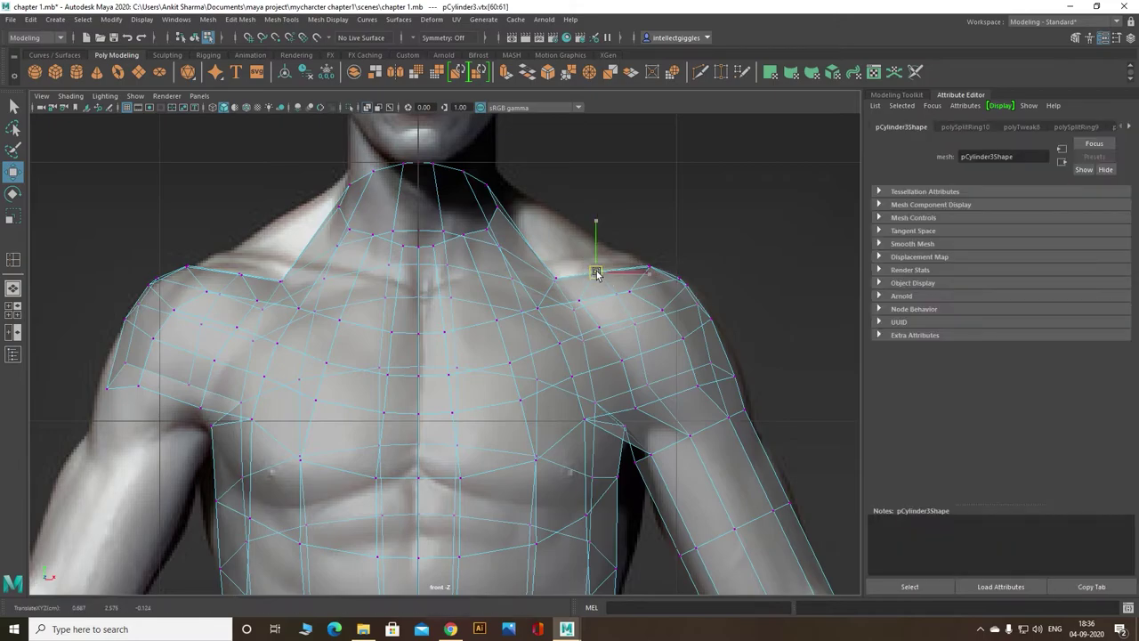
left_click_drag(595, 274, 602, 247)
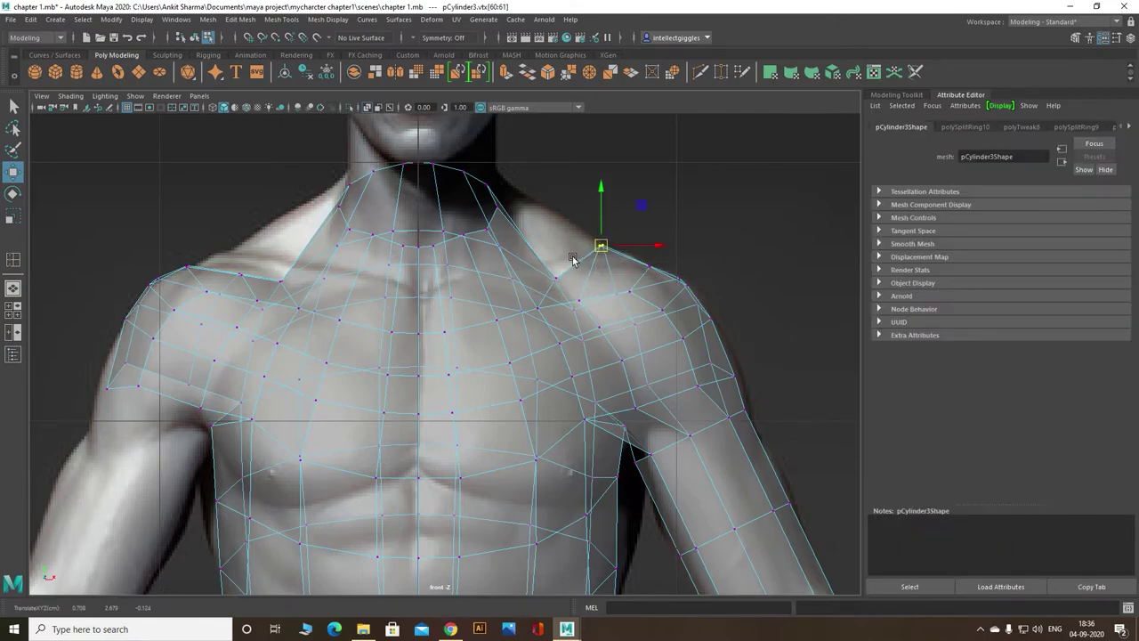
left_click(550, 286)
left_click_drag(551, 283, 562, 222)
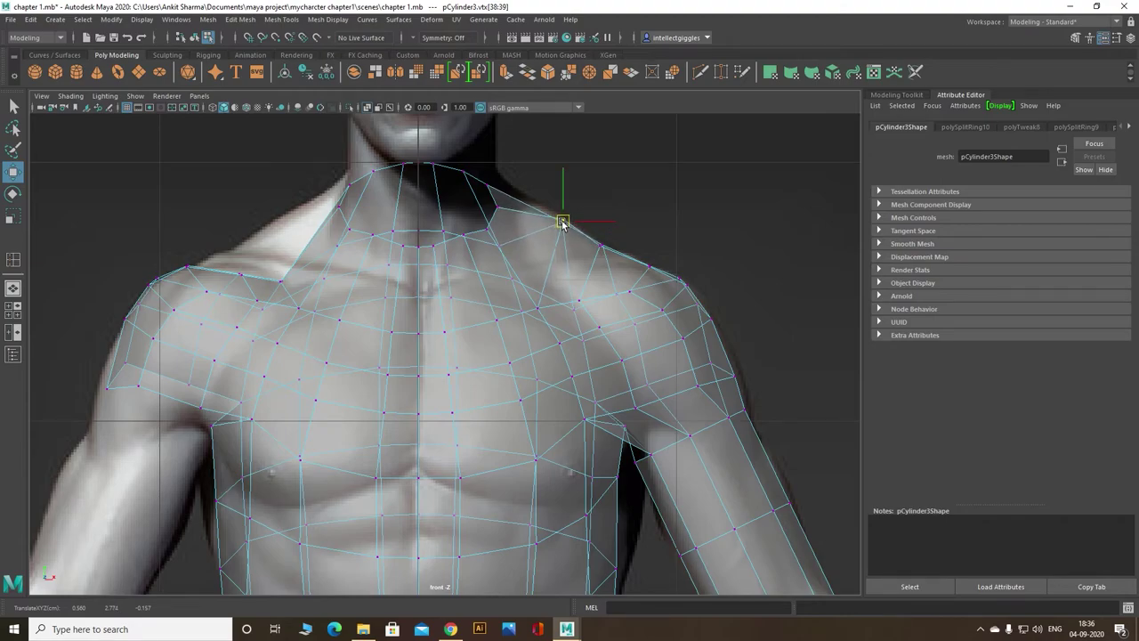
left_click(624, 237)
left_click_drag(629, 231, 587, 267)
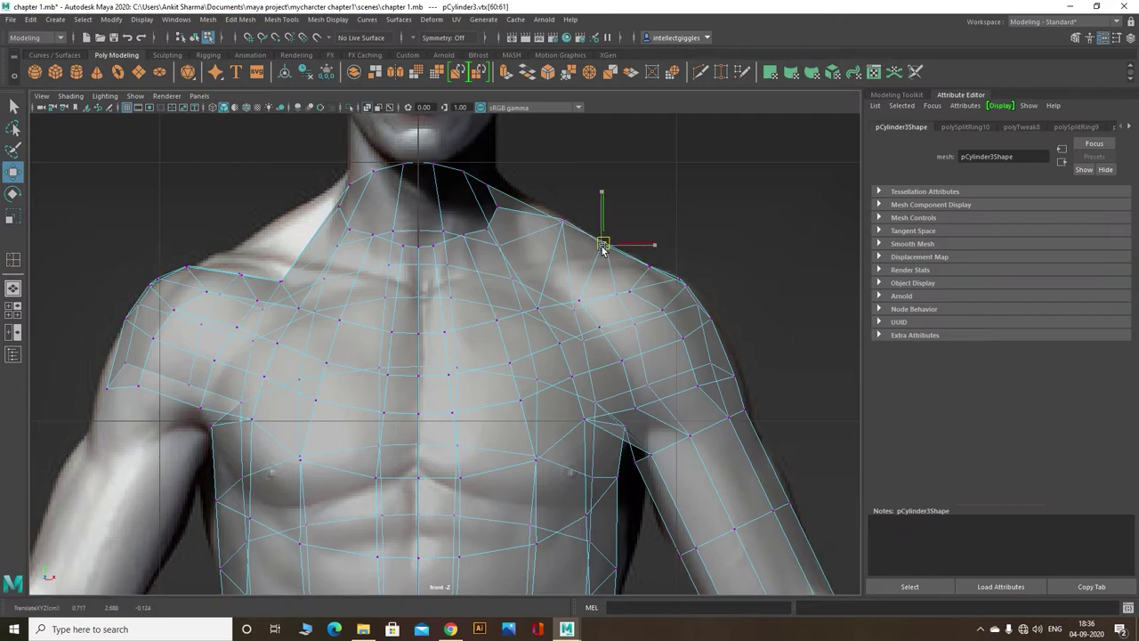
left_click(563, 219)
left_click_drag(562, 222, 564, 225)
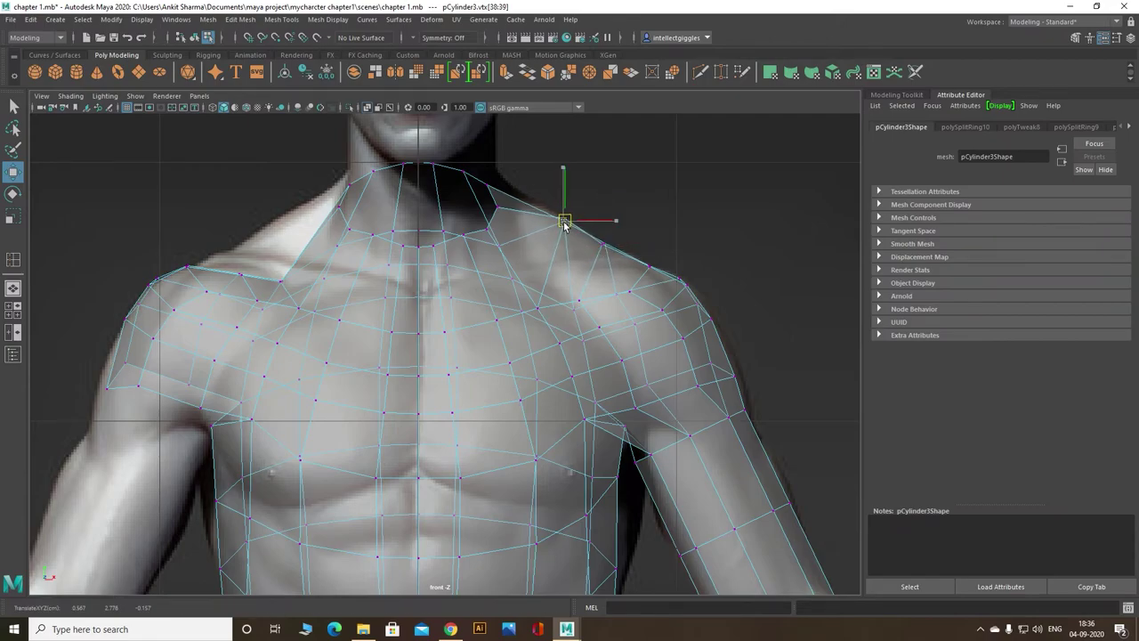
left_click(602, 245)
left_click_drag(602, 246, 604, 250)
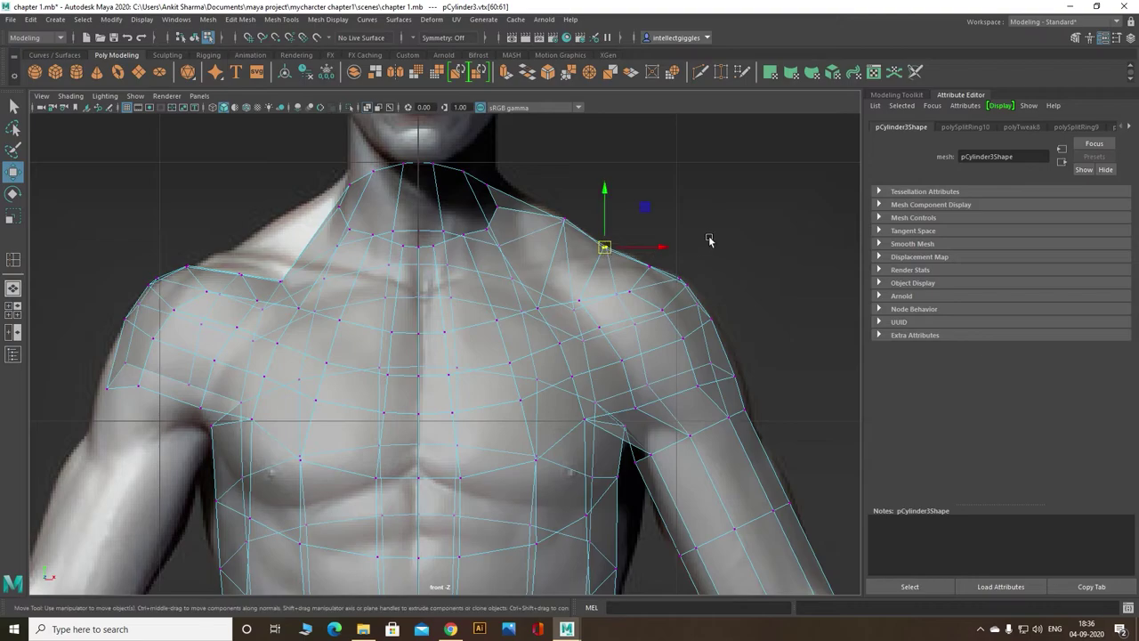
left_click(701, 283)
Step: In the maximized perspective view, pull a top-of-shoulder vertex inward
key("space")
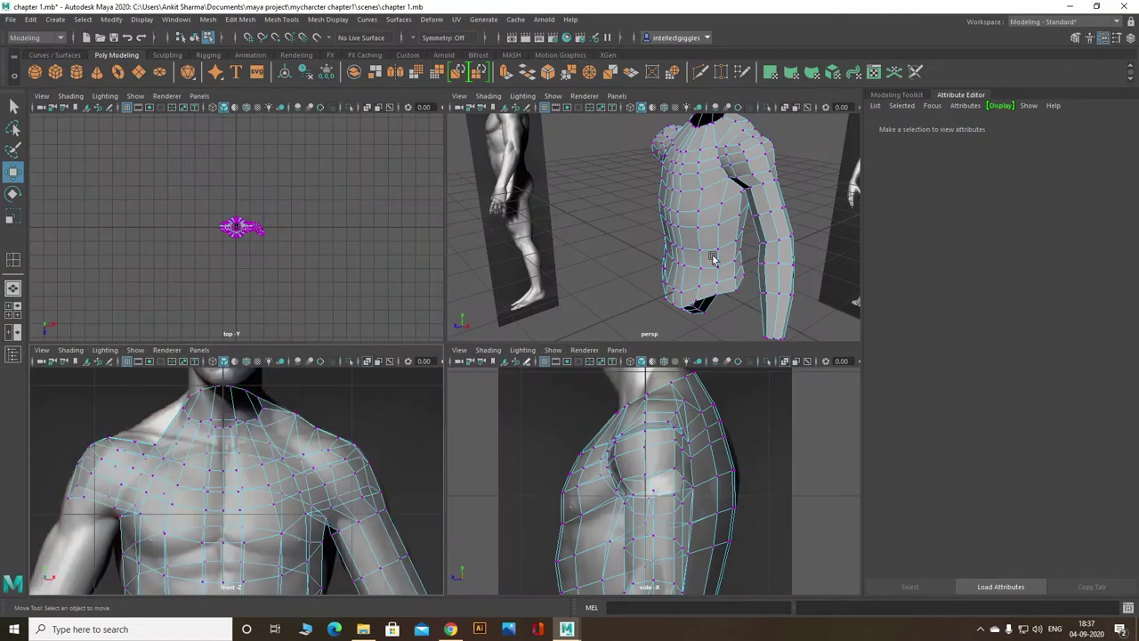
key("space")
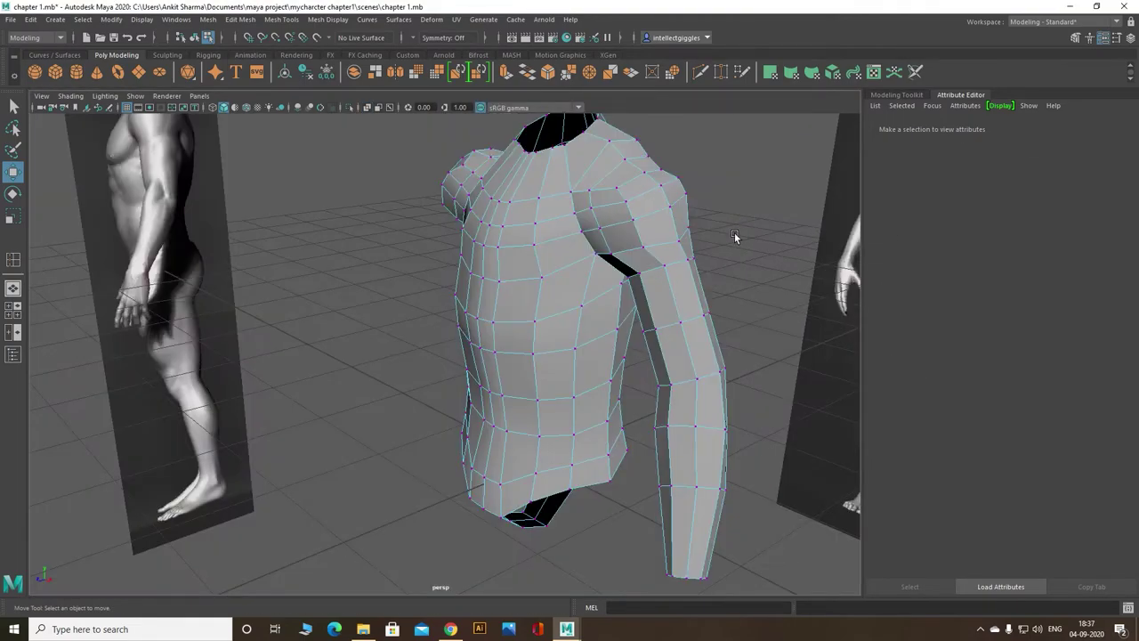
mouse_move(735, 232)
left_mouse_down("alt")
mouse_move(676, 262)
mouse_move(585, 247)
mouse_move(562, 267)
mouse_move(636, 247)
mouse_move(674, 260)
mouse_move(733, 234)
left_mouse_up("alt")
left_click(739, 214)
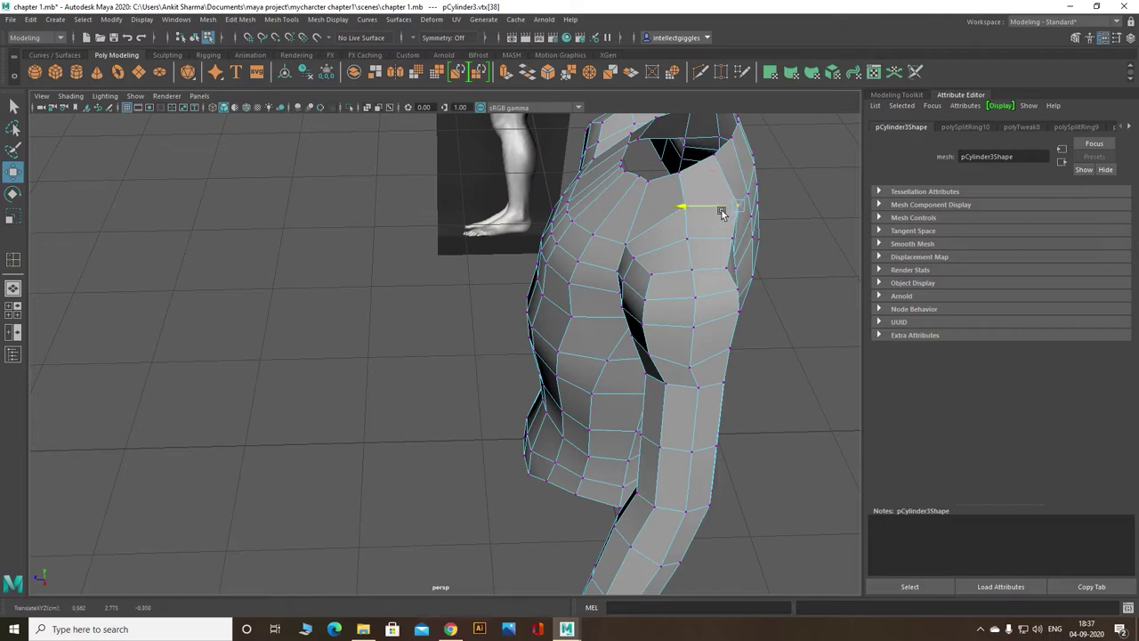
left_click(733, 240)
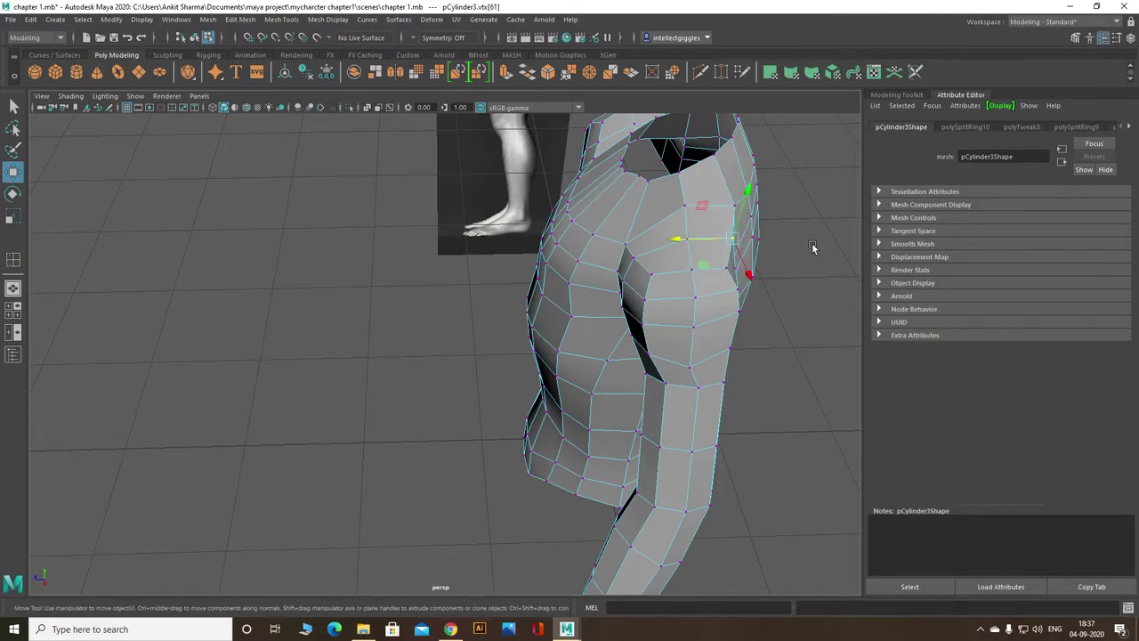
left_click(745, 234)
left_click(731, 238)
left_click_drag(718, 246, 702, 243)
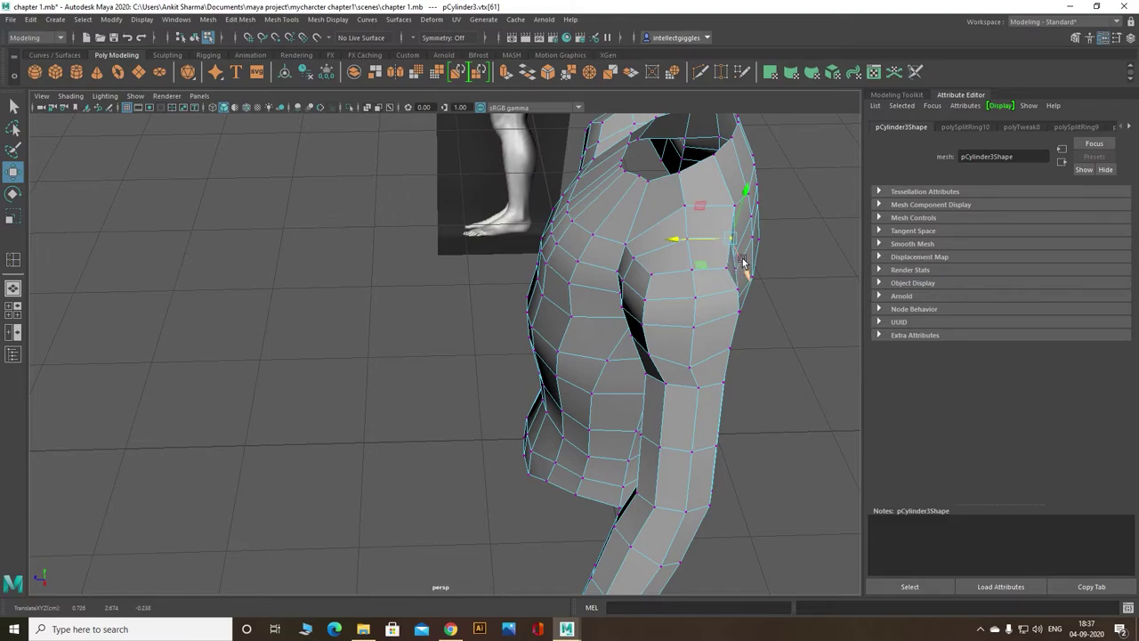
left_click(805, 257)
Step: Adjust the depth of the vertex beside the neck opening and check the torso from the front
left_click(686, 208)
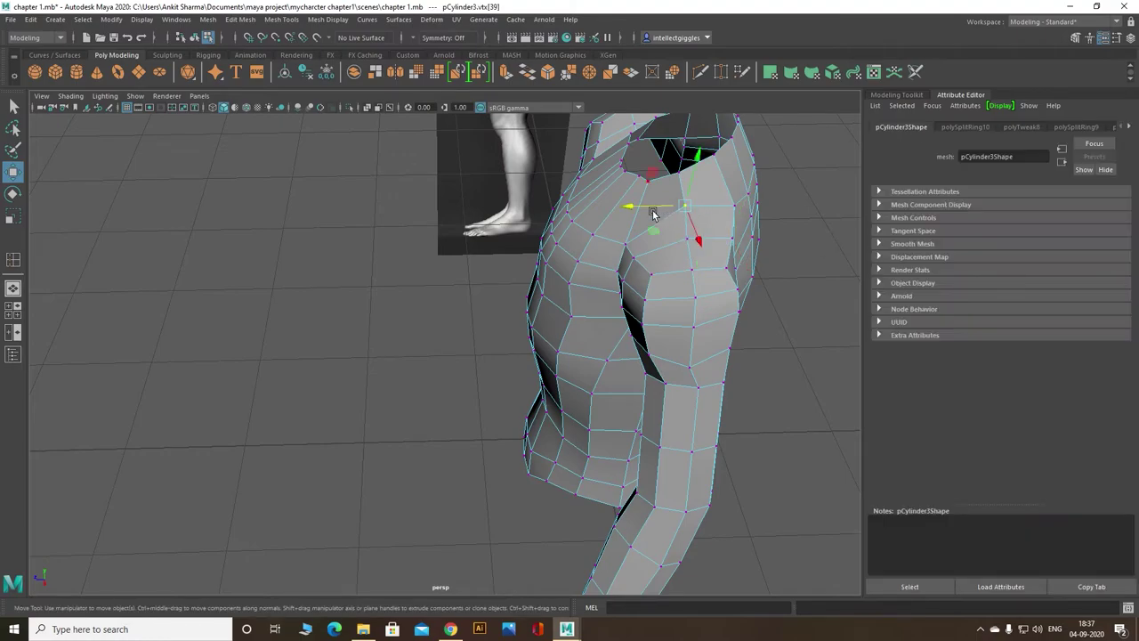
left_click(646, 209)
left_click(686, 209)
left_click_drag(653, 208, 665, 216)
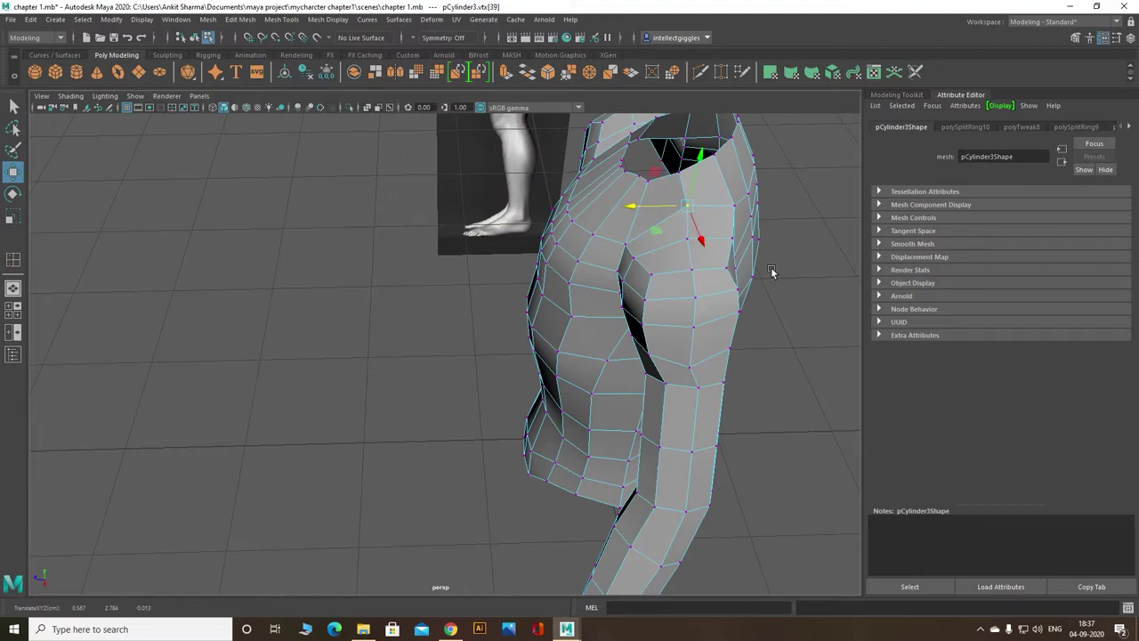
mouse_move(771, 271)
left_mouse_down("alt")
mouse_move(692, 294)
mouse_move(732, 283)
mouse_move(714, 314)
mouse_move(695, 283)
mouse_move(600, 308)
mouse_move(451, 297)
mouse_move(439, 315)
mouse_move(587, 327)
mouse_move(566, 328)
left_mouse_up("alt")
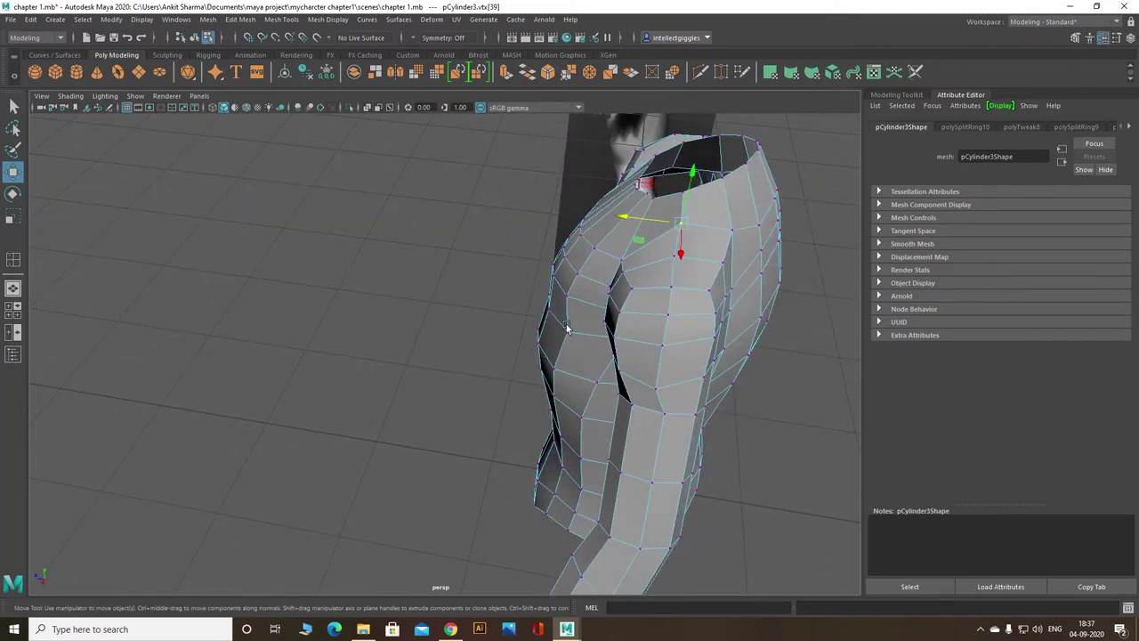
left_click(713, 287)
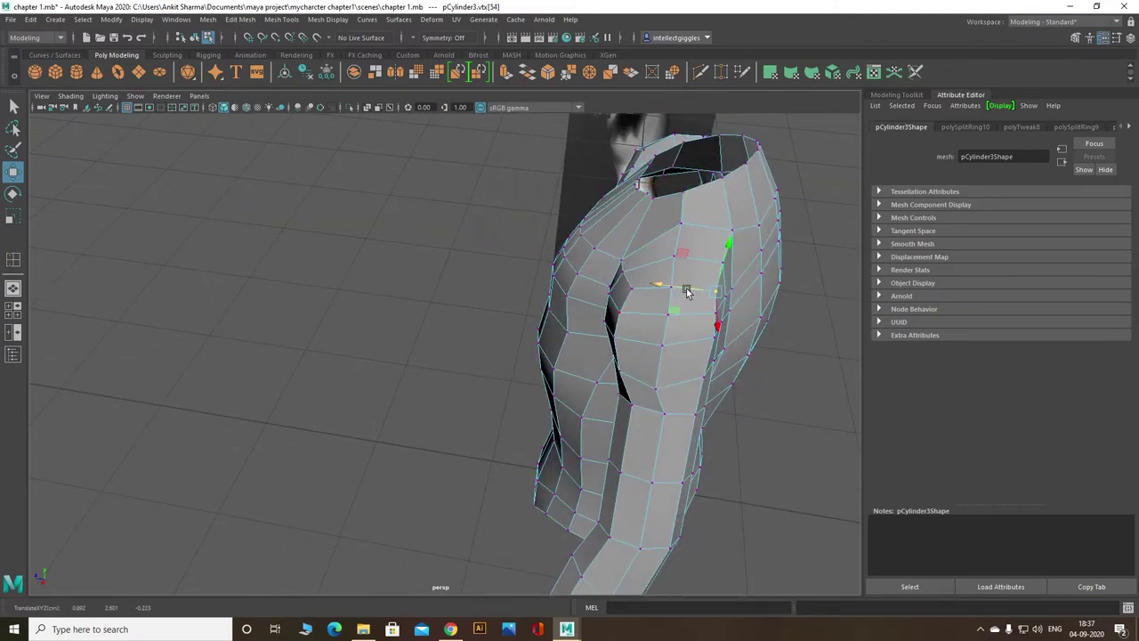
left_click(803, 367)
mouse_move(803, 367)
left_mouse_down("alt")
mouse_move(778, 386)
mouse_move(841, 339)
mouse_move(751, 354)
mouse_move(737, 389)
mouse_move(760, 389)
mouse_move(705, 356)
mouse_move(353, 432)
left_mouse_up("alt")
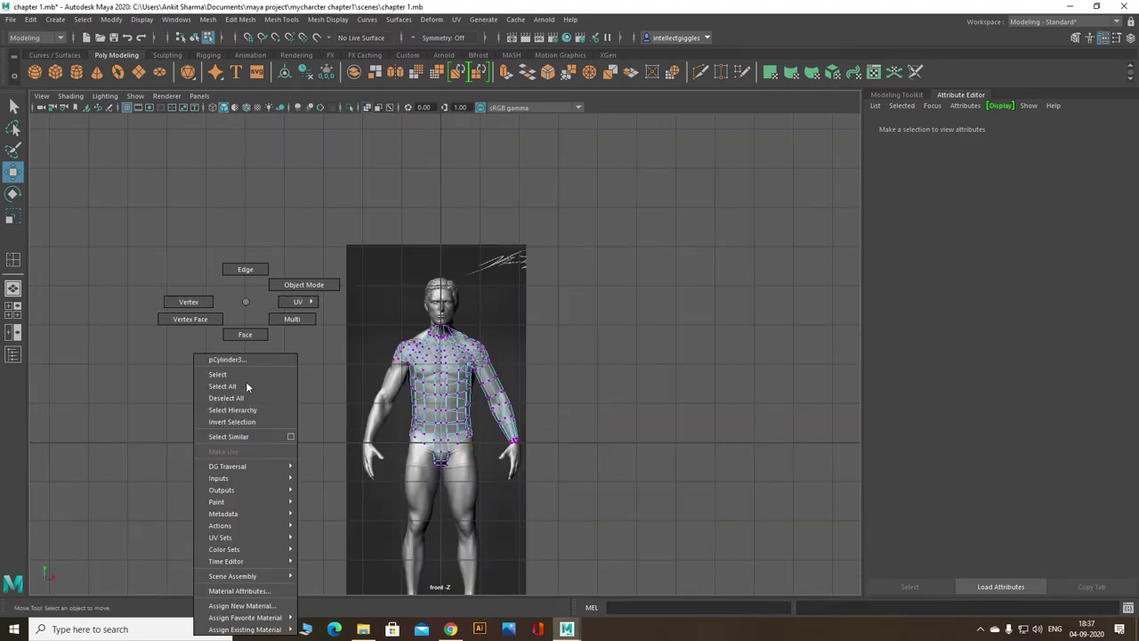
Step: In face mode, delete the faces on the screen-left half of the torso
right_click_drag(246, 397, 253, 338)
scroll(430, 380, "up", 3)
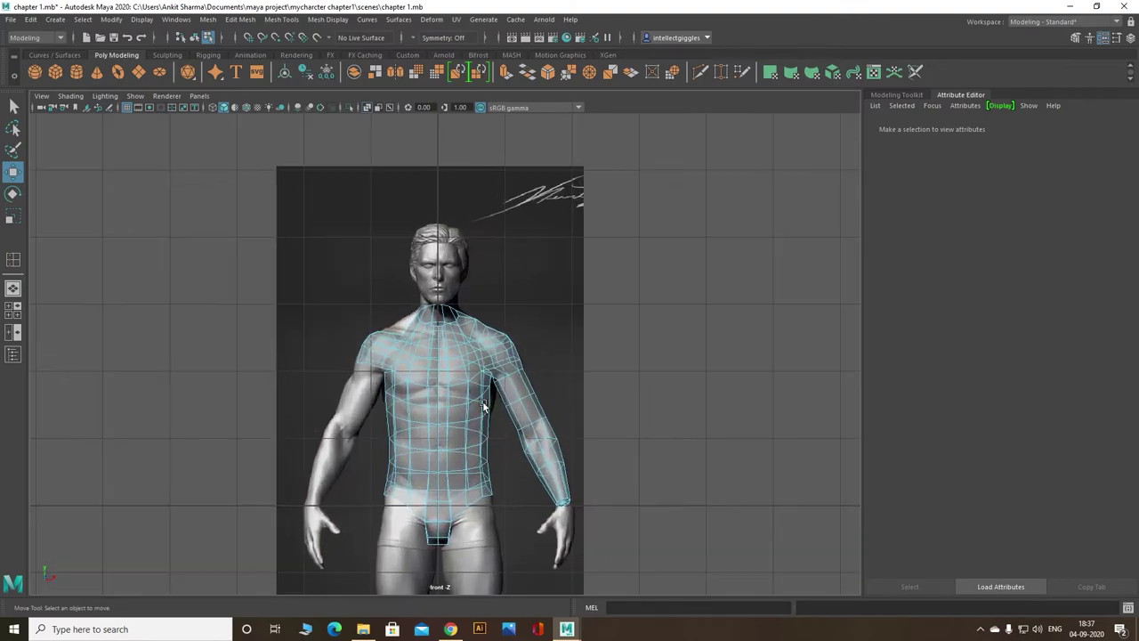
mouse_move(338, 273)
left_mouse_down()
mouse_move(442, 564)
mouse_move(434, 583)
left_mouse_up()
key("Delete")
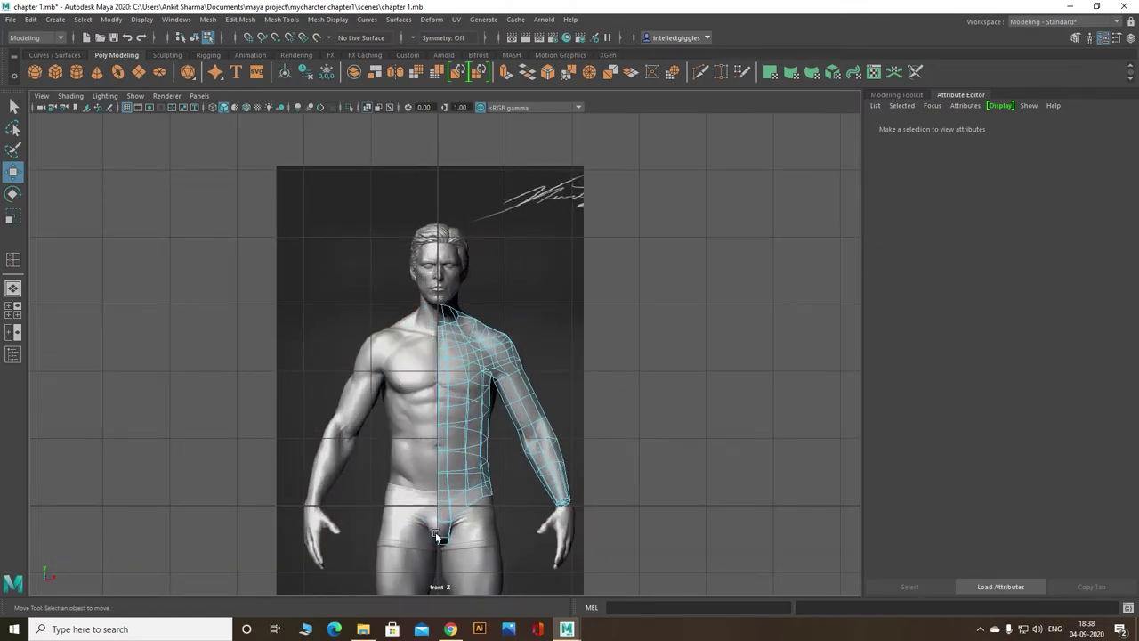
Step: Select the vertices running down the torso's centre line
scroll(464, 465, "down", 2)
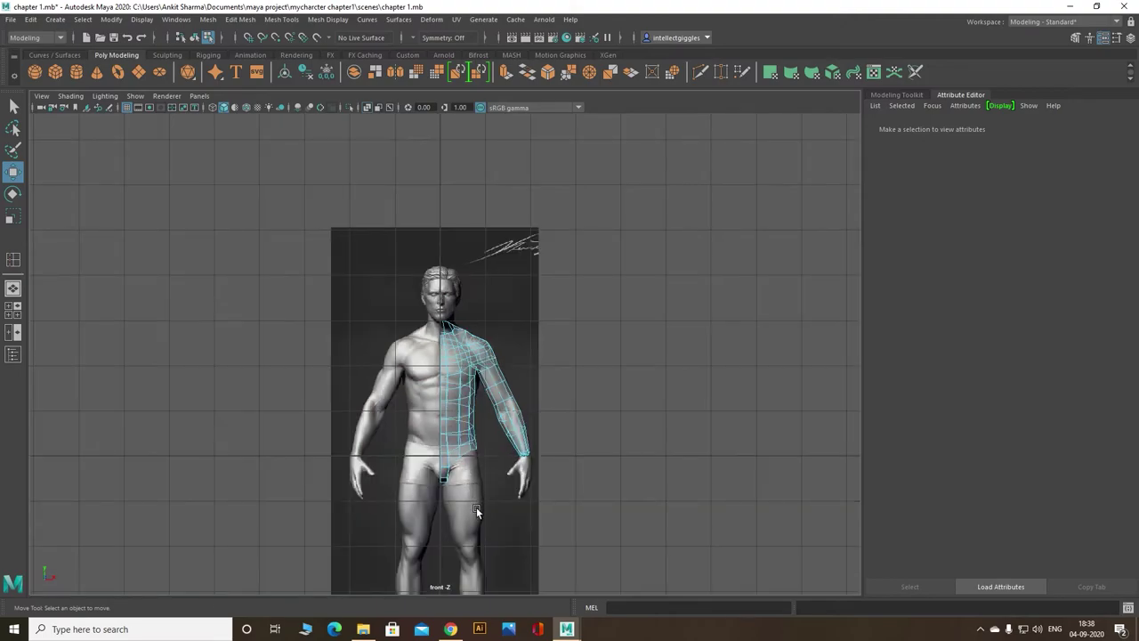
left_click_drag(503, 489, 524, 407, "alt")
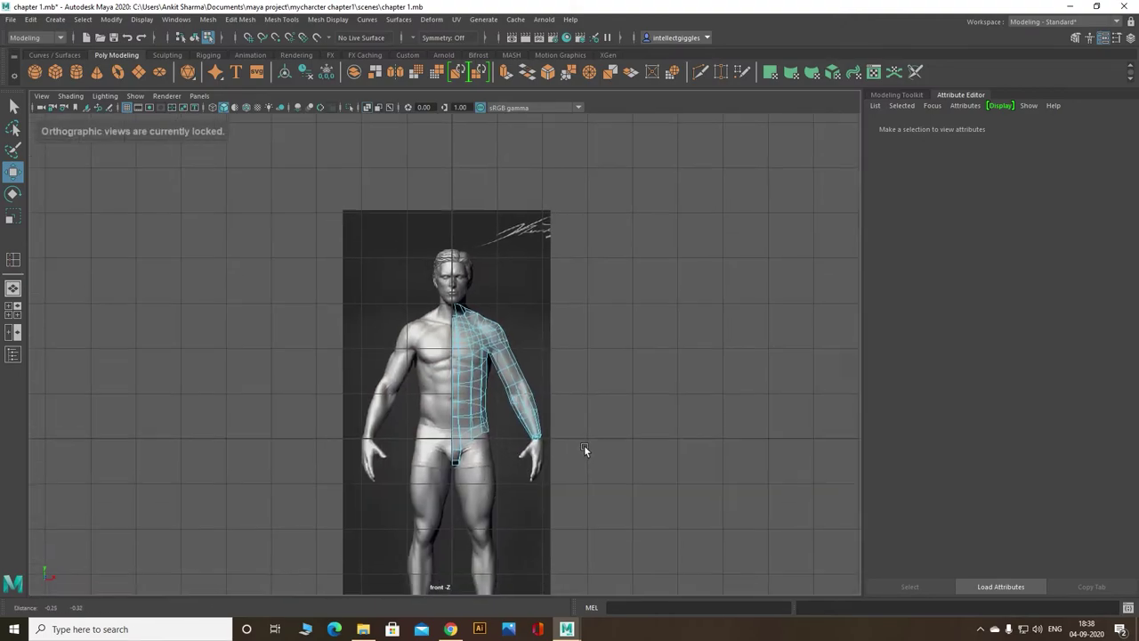
scroll(582, 453, "up", 4)
left_click_drag(386, 167, 429, 547)
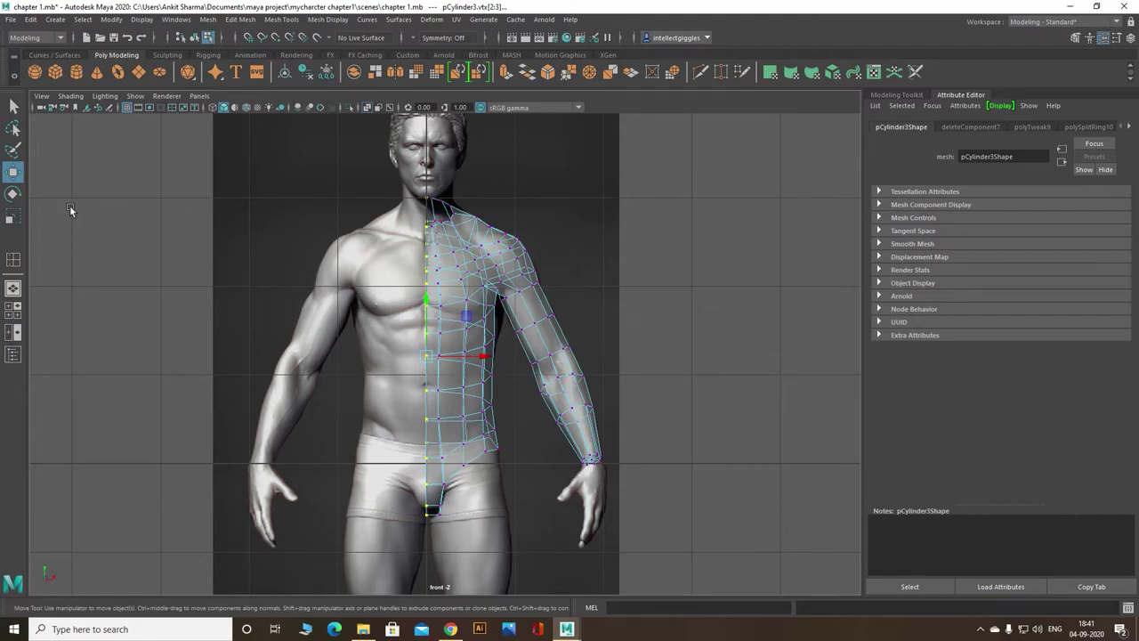
Step: In Move tool settings, enable Retain component spacing and turn on grid snapping
double_click(12, 175)
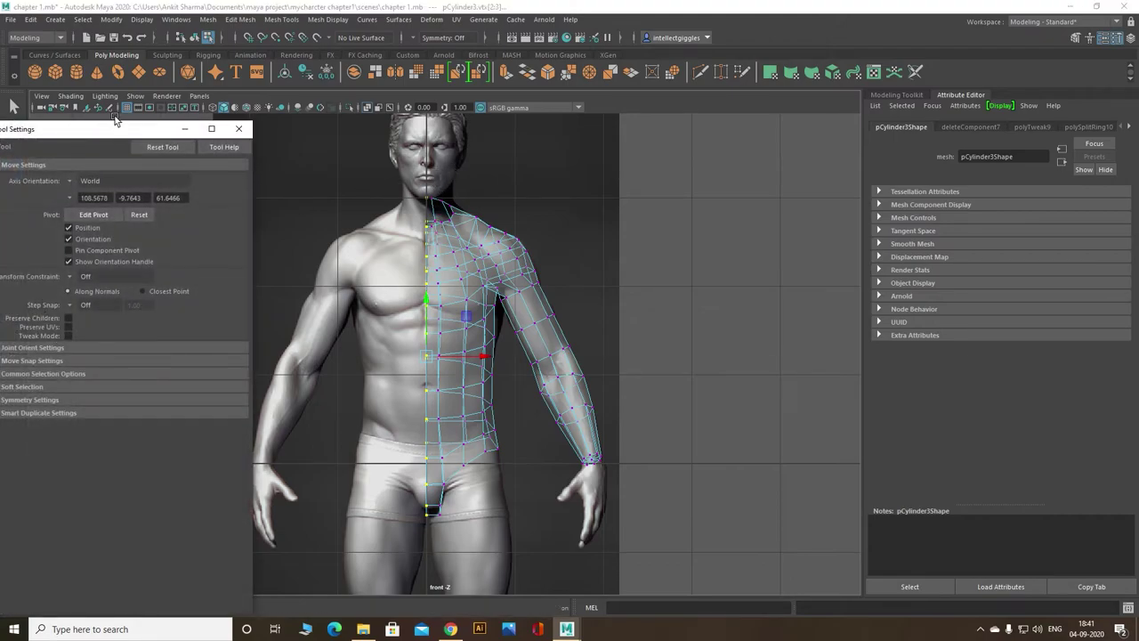
left_click_drag(114, 126, 169, 118)
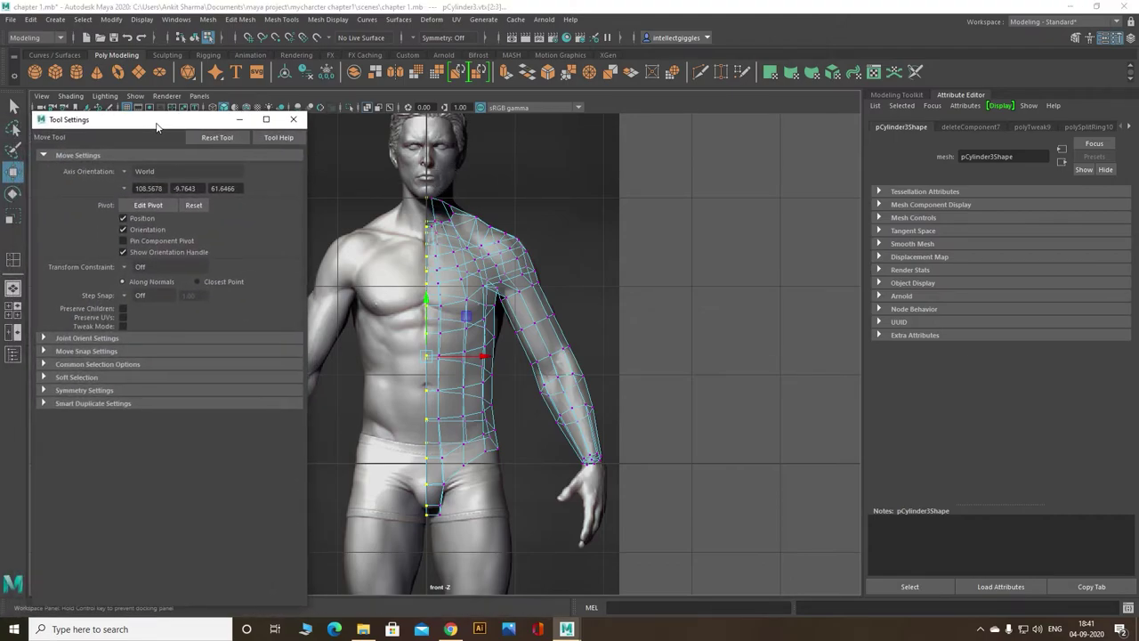
left_click(44, 351)
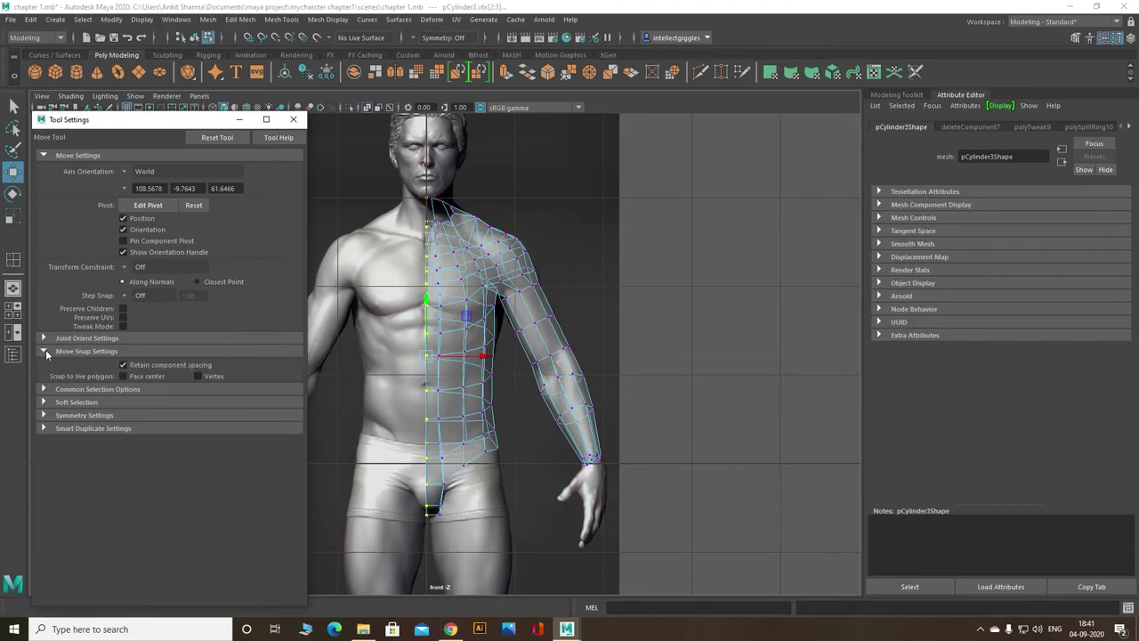
left_click(123, 365)
left_click(247, 39)
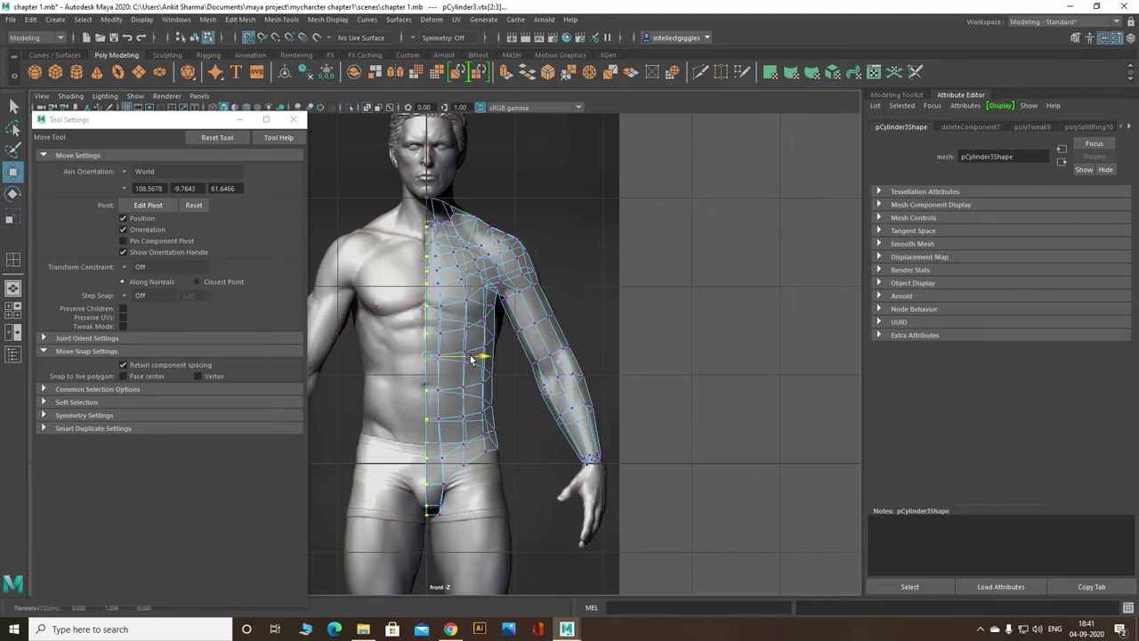
Step: Snap the centre vertices along X into a straight column on the midline
left_click_drag(471, 358, 489, 358)
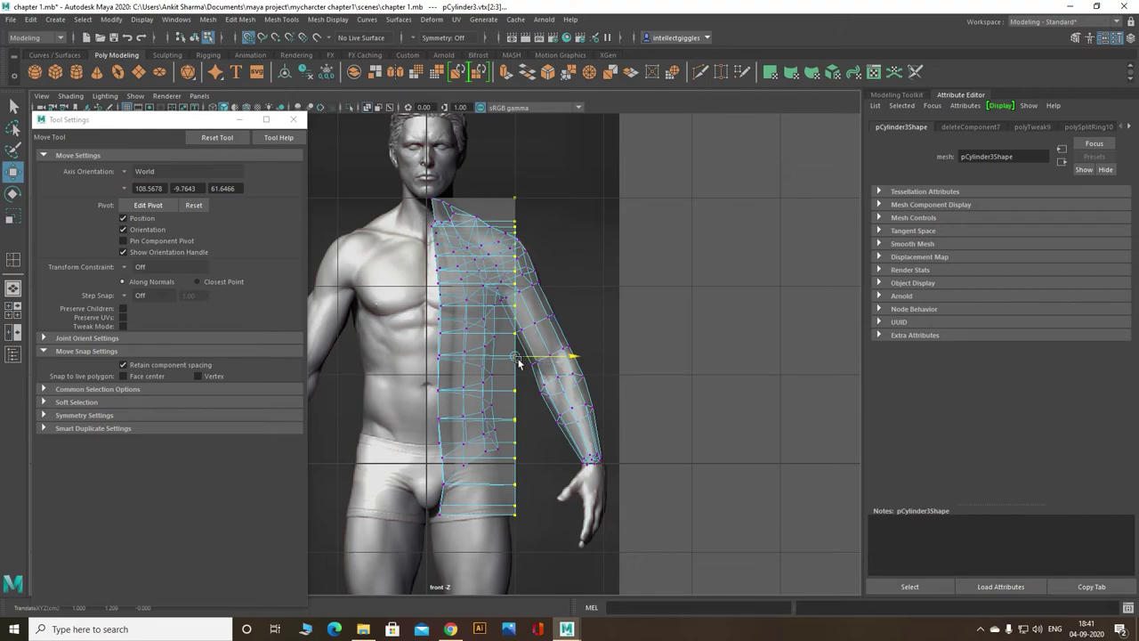
left_click_drag(512, 359, 440, 358)
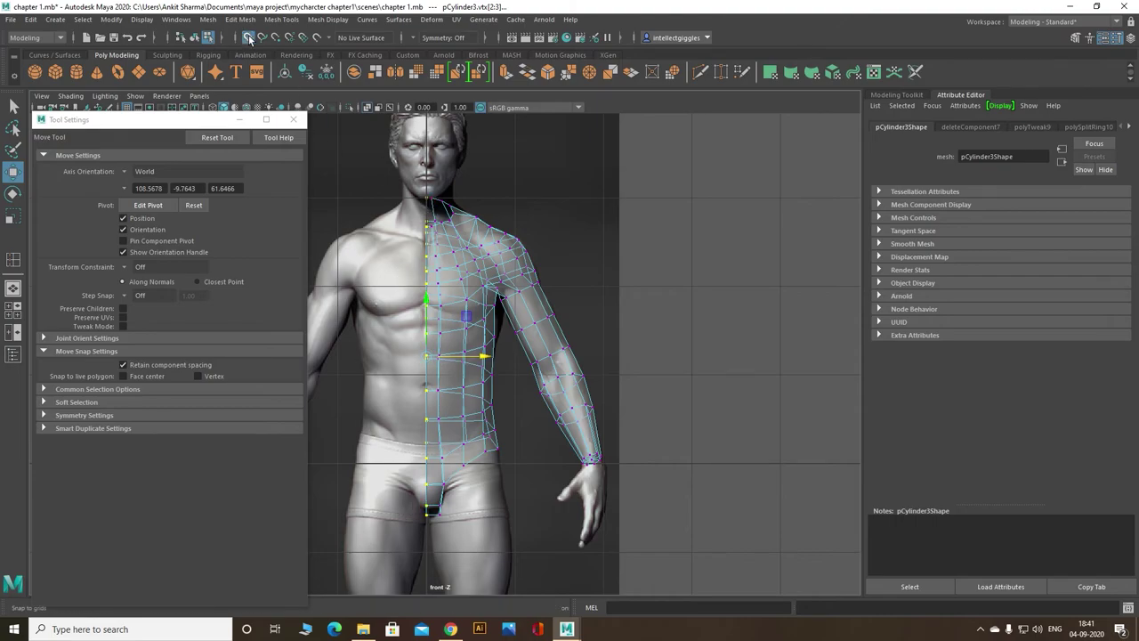
scroll(411, 345, "up", 3)
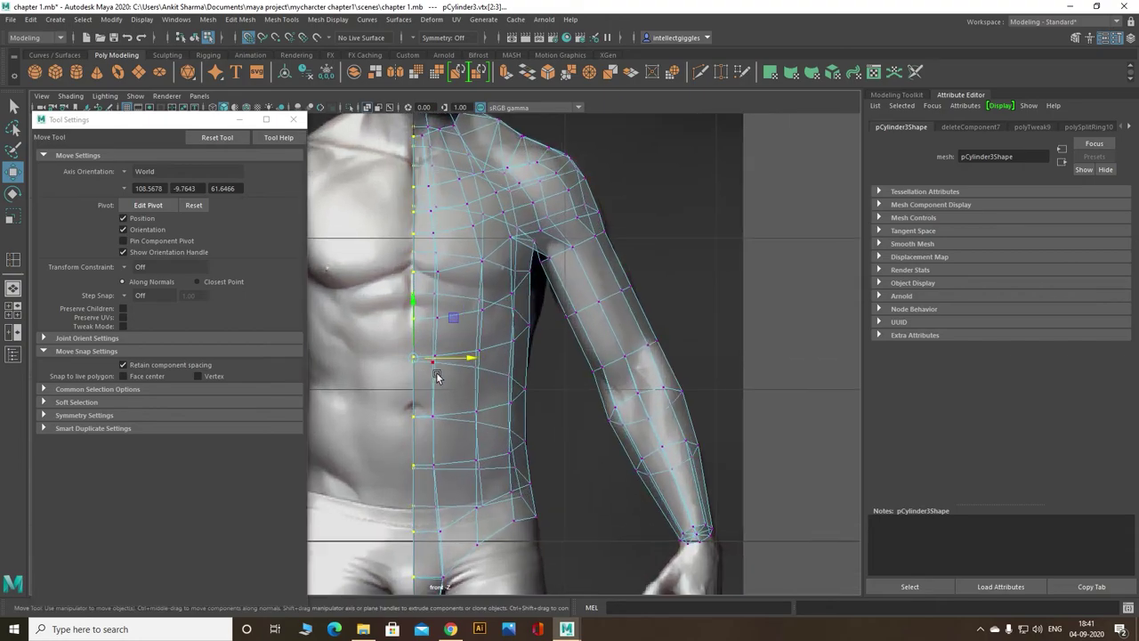
scroll(405, 365, "up", 3)
scroll(402, 381, "up", 3)
left_click_drag(398, 367, 401, 367)
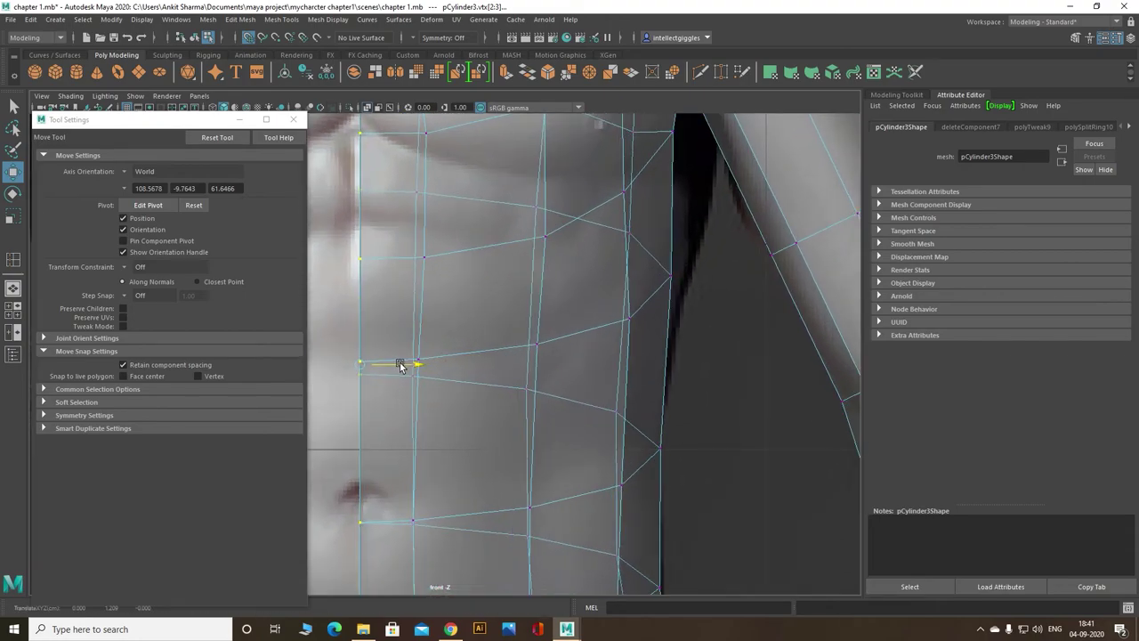
scroll(378, 267, "down", 10)
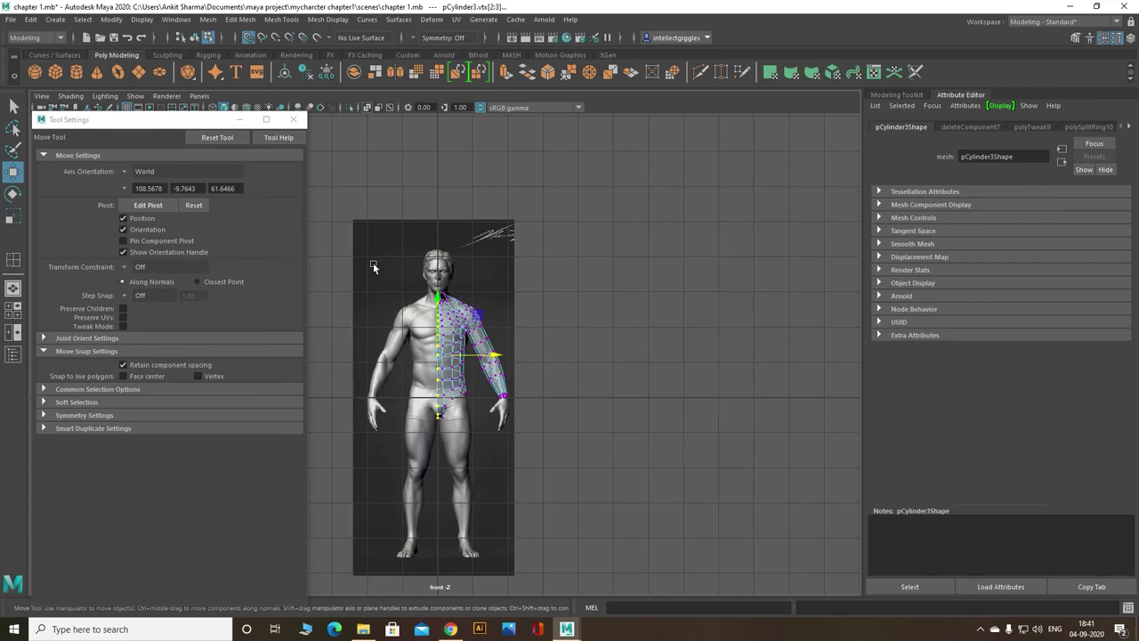
scroll(443, 341, "down", 5)
scroll(443, 341, "up", 4)
scroll(443, 341, "up", 2)
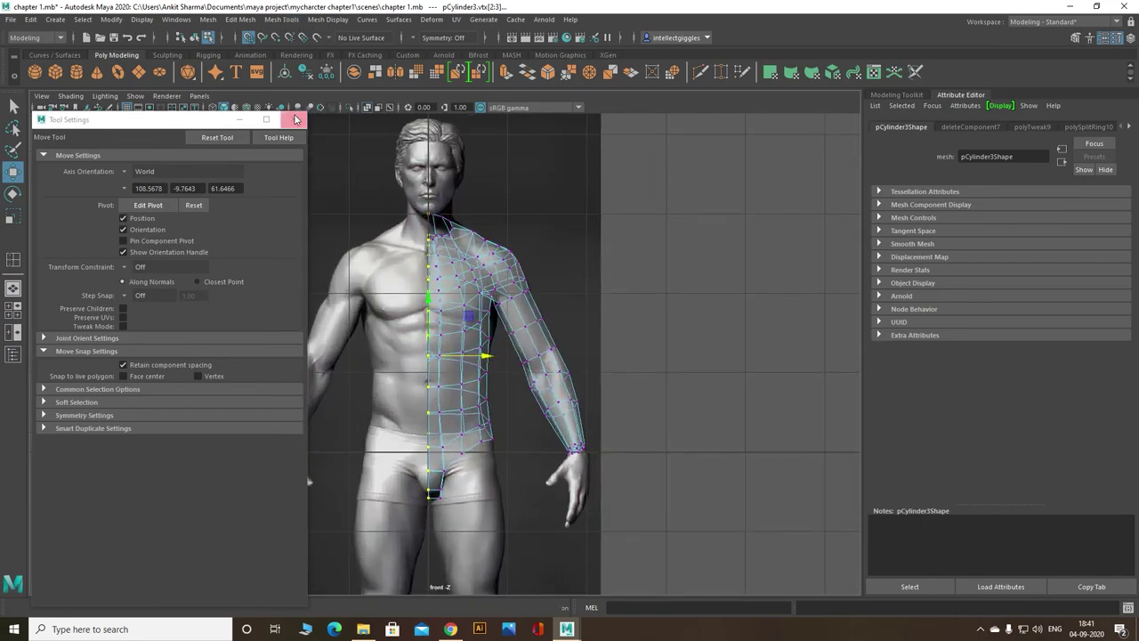
left_click(294, 119)
left_click(14, 107)
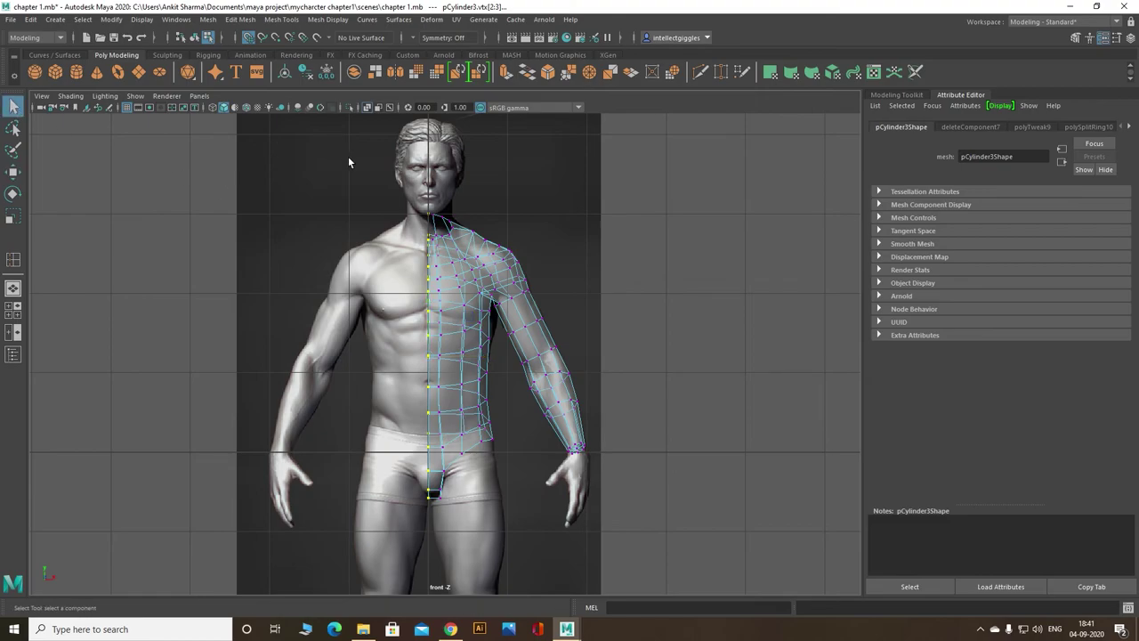
Step: Select all faces of the half torso and apply Mesh > Mirror across X
left_click_drag(382, 189, 591, 527)
right_click_drag(684, 317, 683, 336)
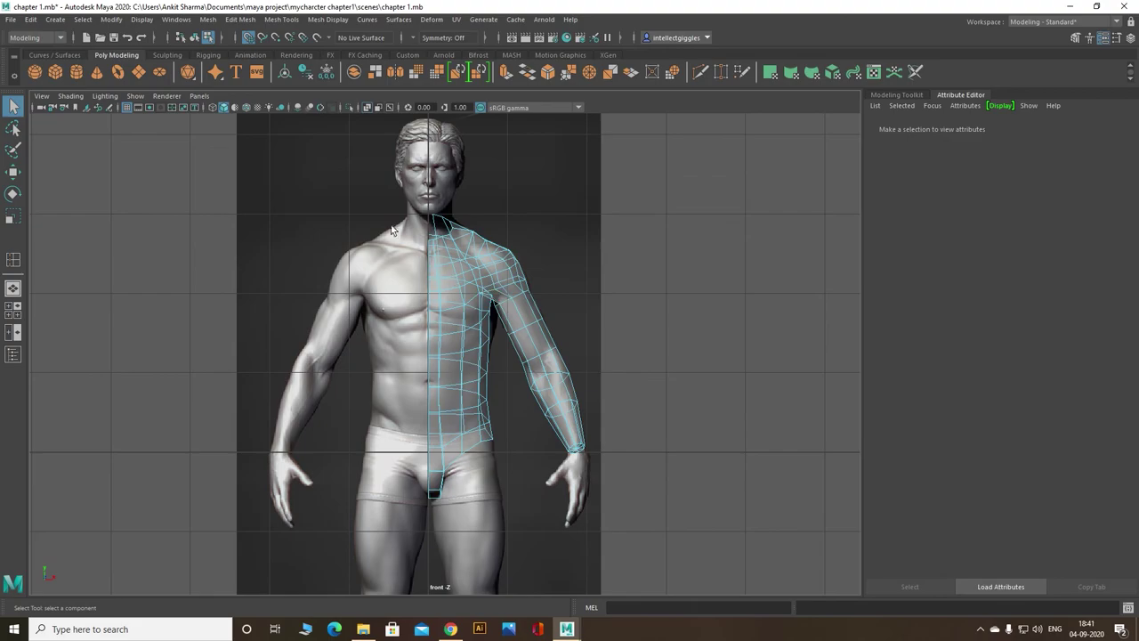
mouse_move(367, 201)
left_mouse_down()
mouse_move(574, 489)
mouse_move(620, 530)
left_mouse_up()
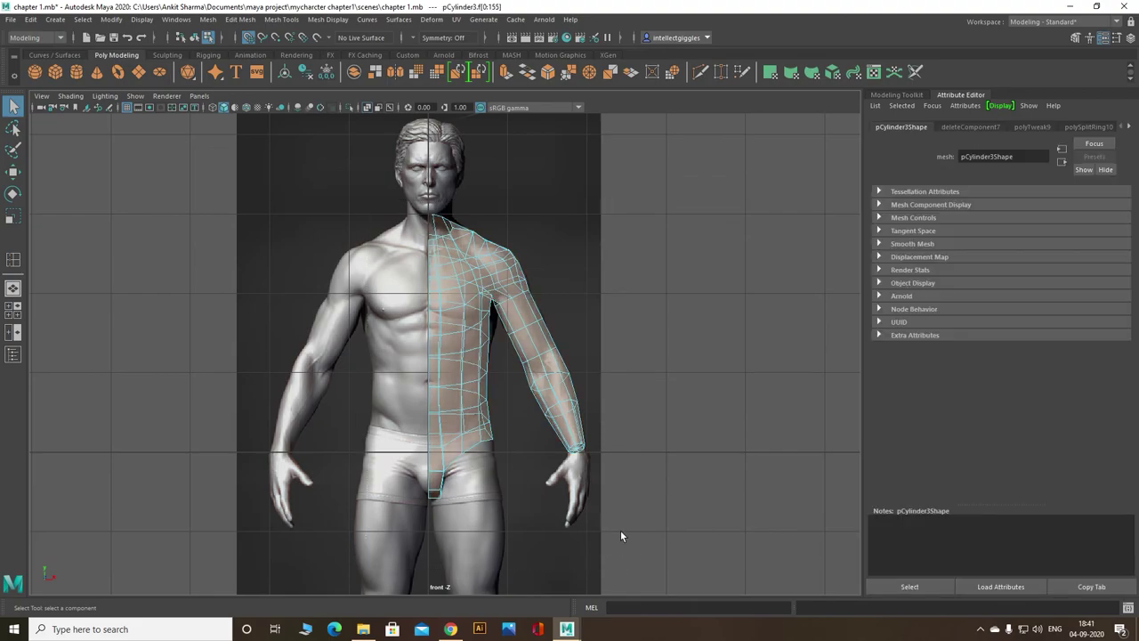
left_click(276, 20)
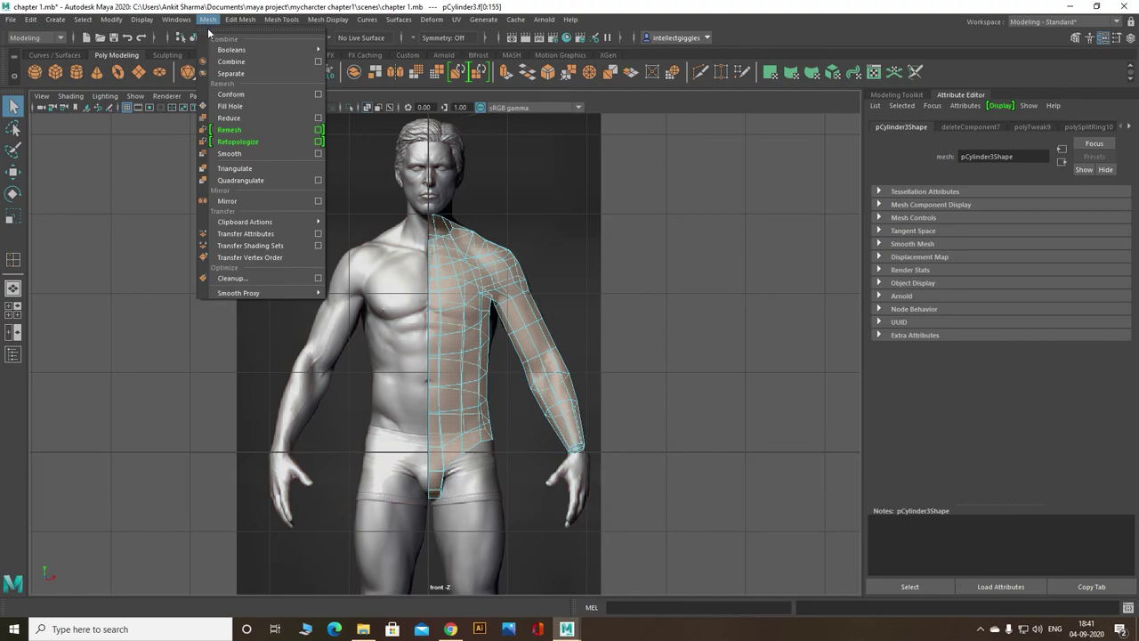
left_click(239, 202)
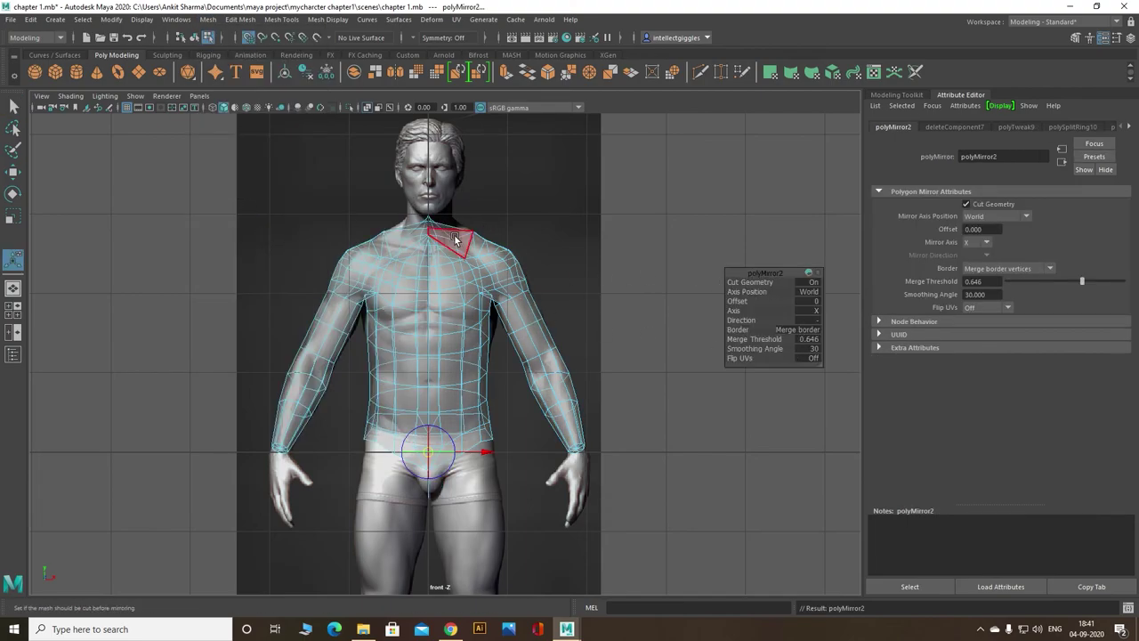
Step: Toggle X-Ray shading on the mirrored torso from the Shading menu
left_click(70, 96)
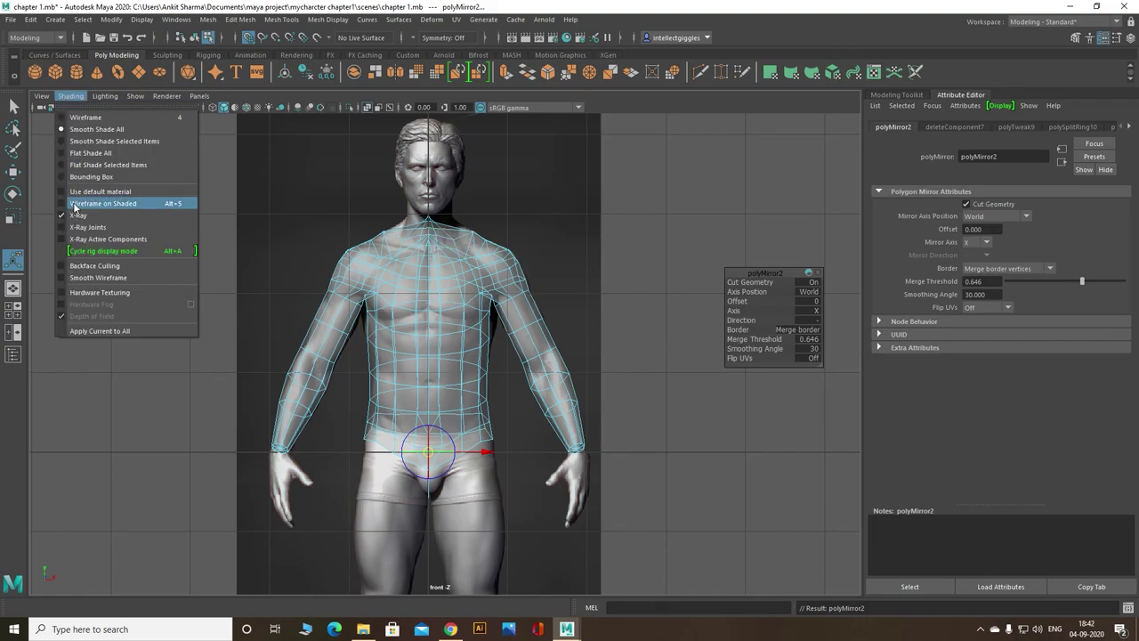
left_click(155, 216)
scroll(448, 235, "up", 1)
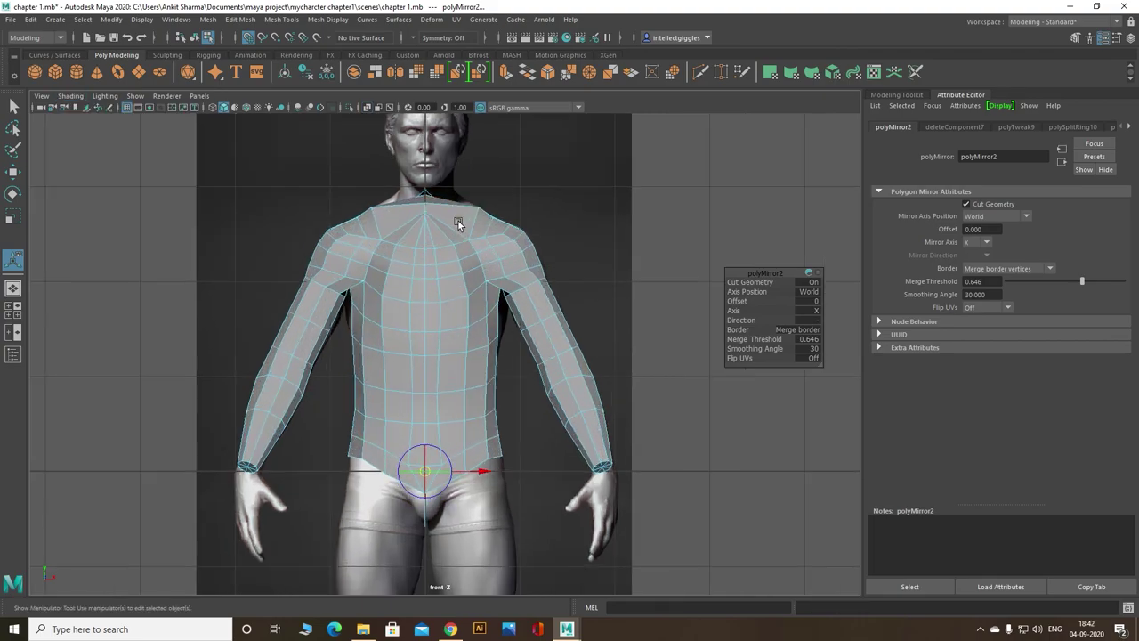
left_click(71, 96)
left_click(107, 216)
Step: Maximise the perspective view, orbit, and select polyMirror2's Merge Threshold field
key("space")
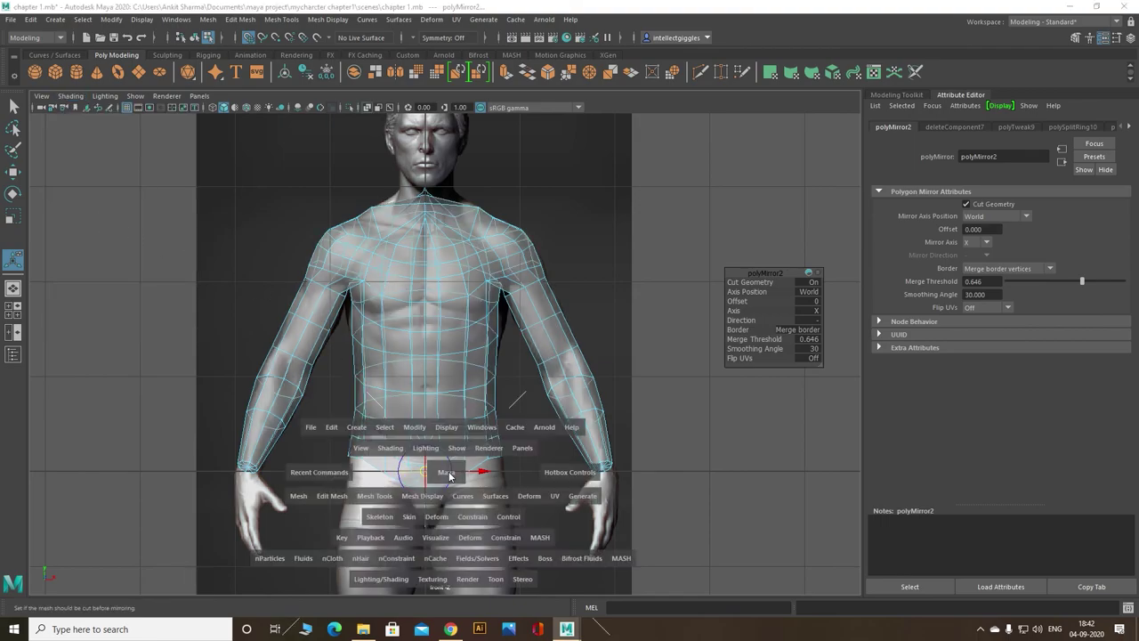
key("space")
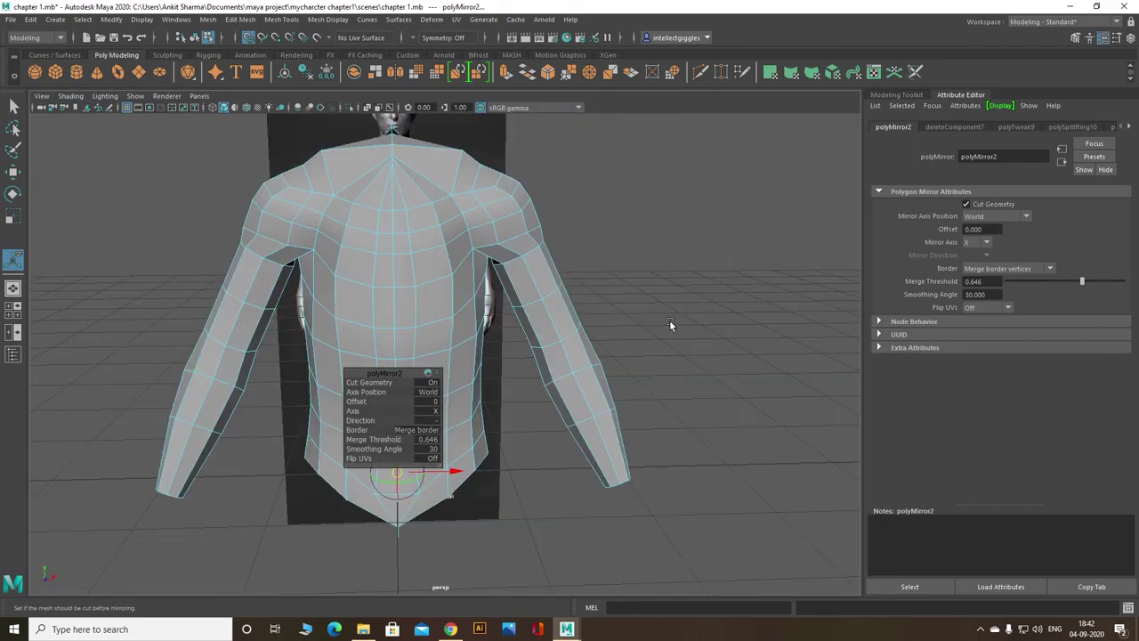
mouse_move(674, 324)
left_mouse_down("alt")
mouse_move(630, 343)
mouse_move(675, 321)
left_mouse_up("alt")
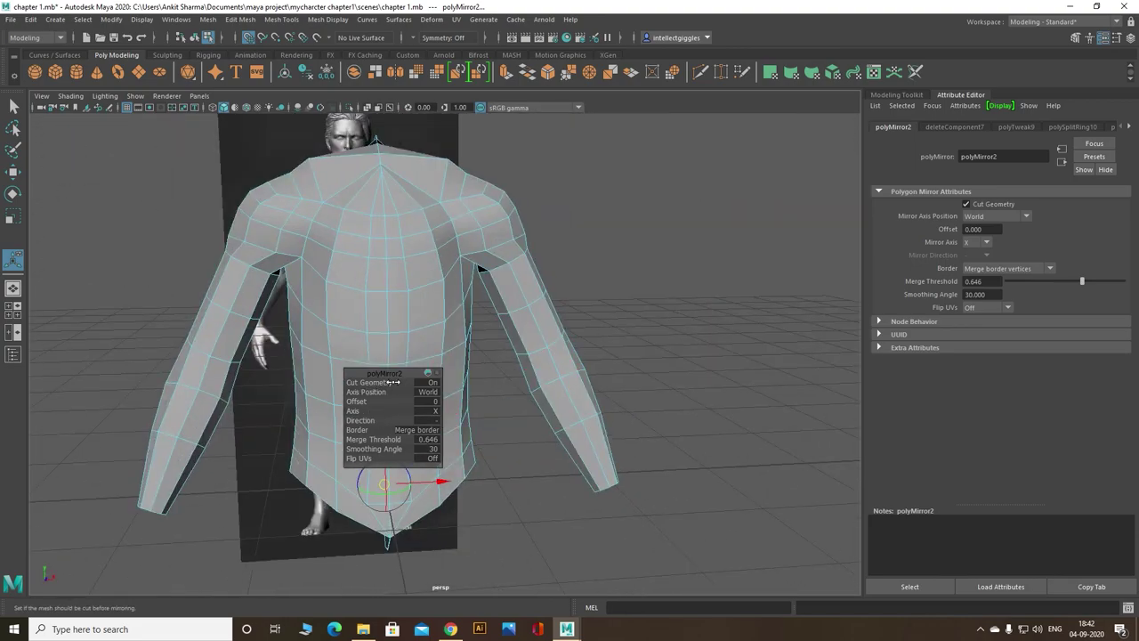
left_click(427, 440)
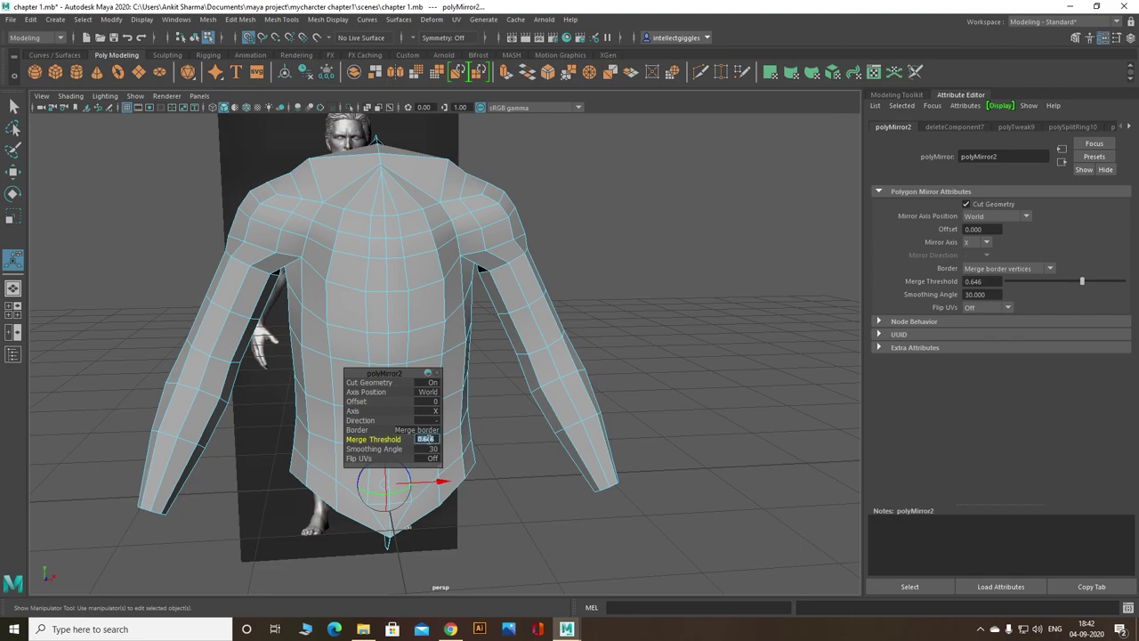
Step: Set polyMirror2's merge threshold to 0.001, then deselect and inspect the torso
type("0.001")
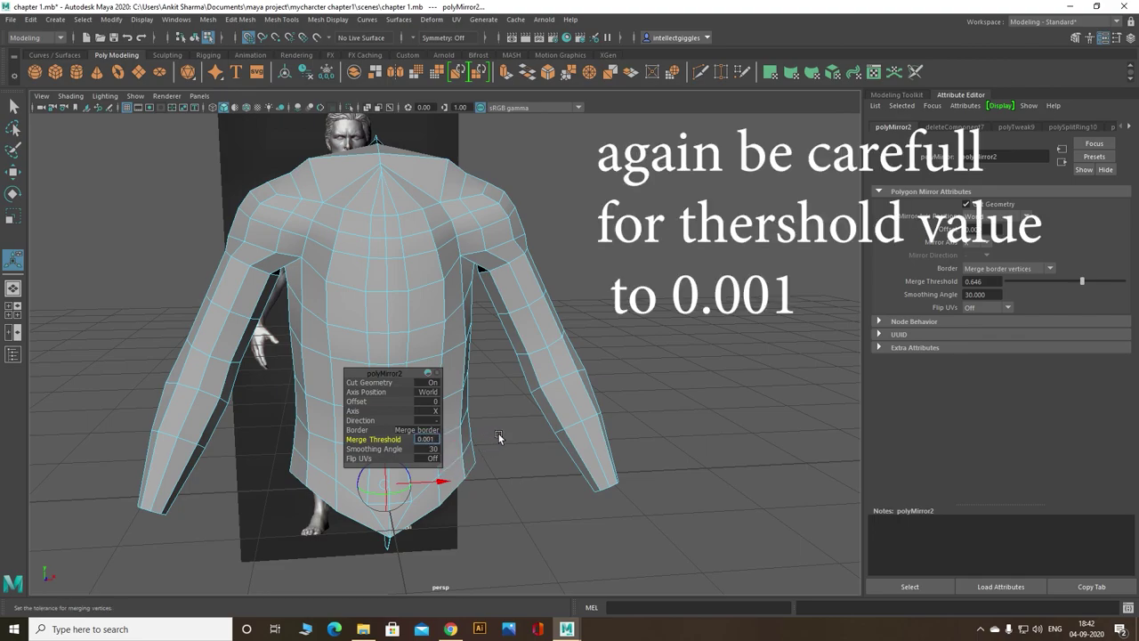
key("Return")
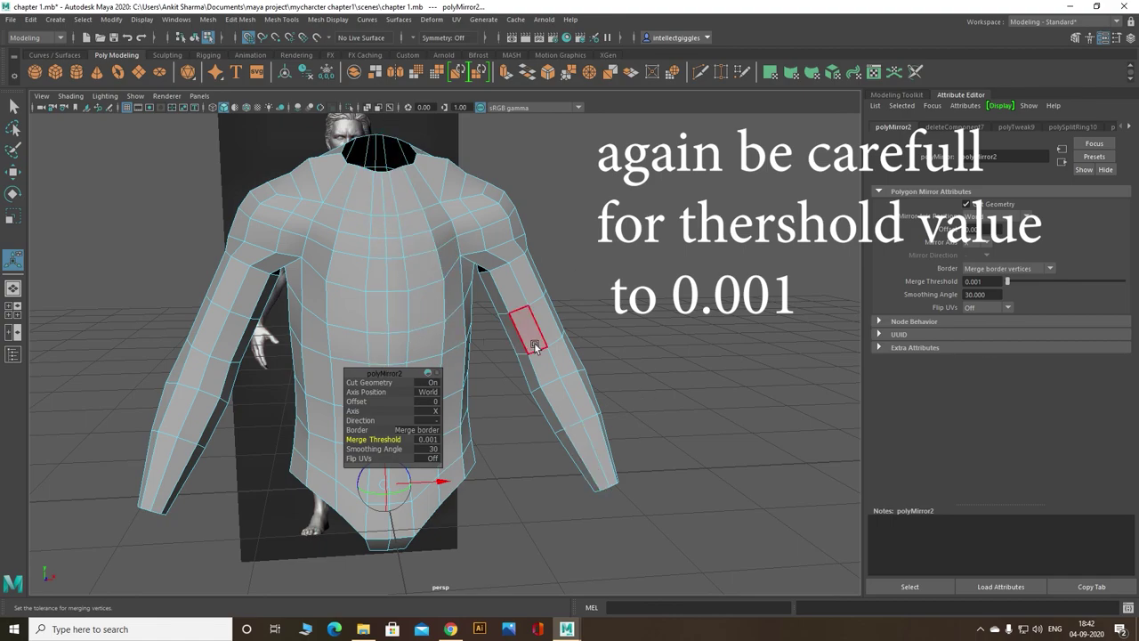
left_click(639, 263)
left_click_drag(667, 269, 479, 290, "alt")
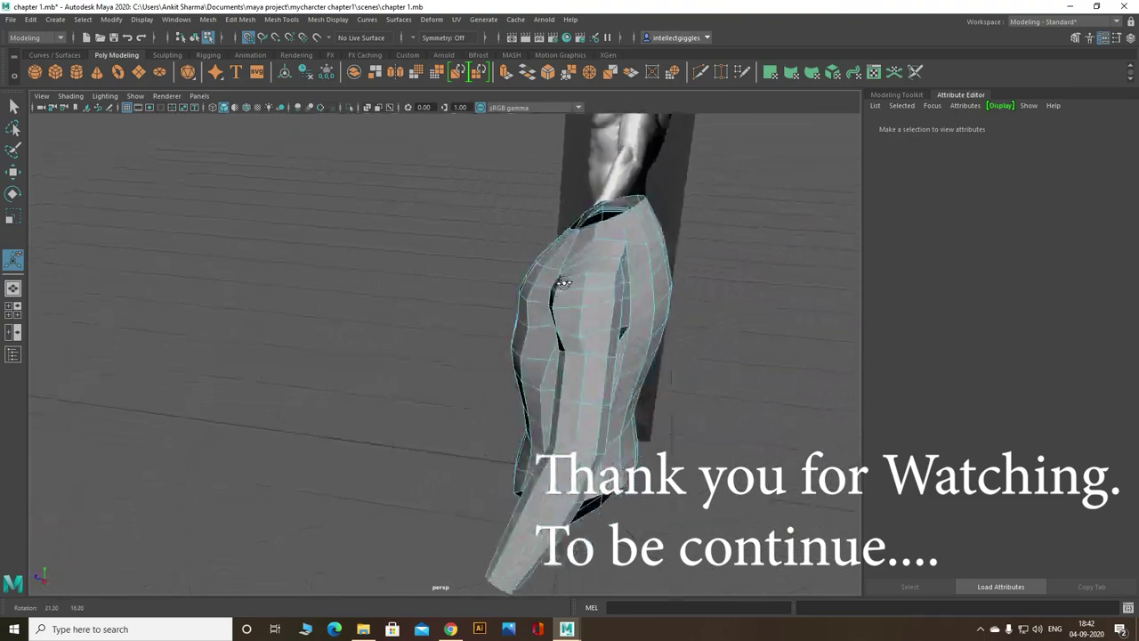